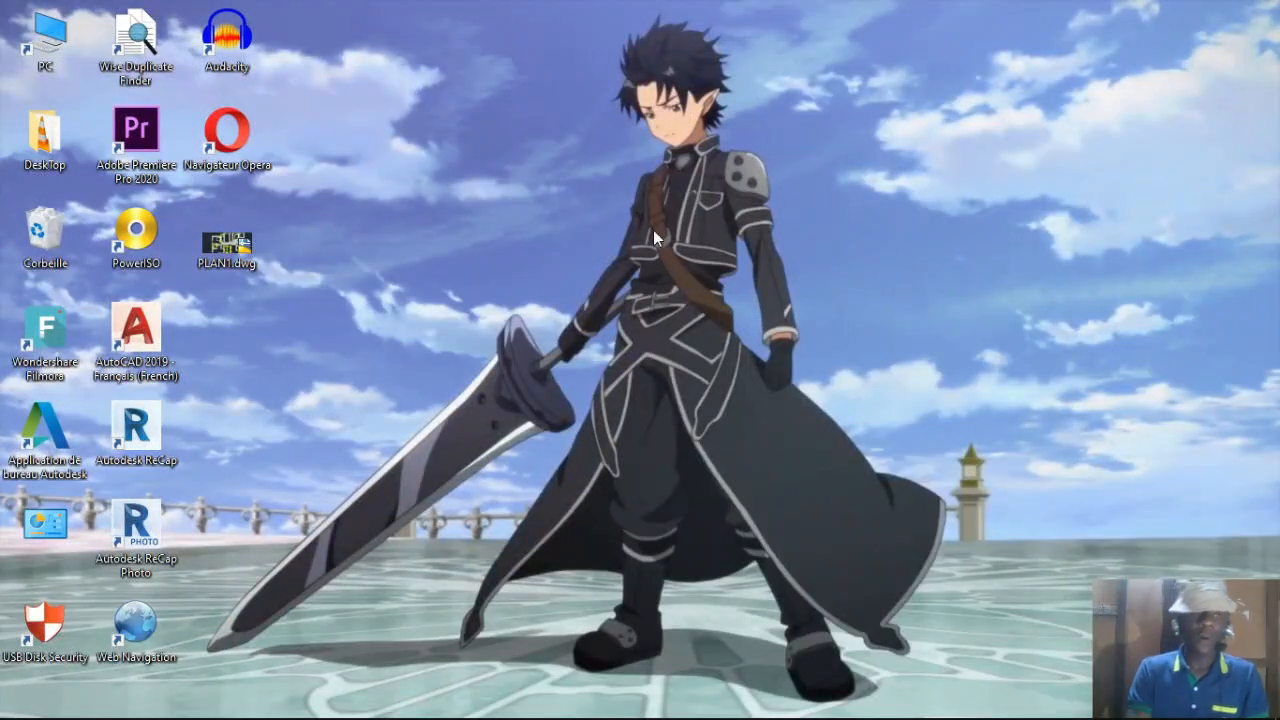
right_click(60, 237)
left_click(130, 292)
left_click(697, 442)
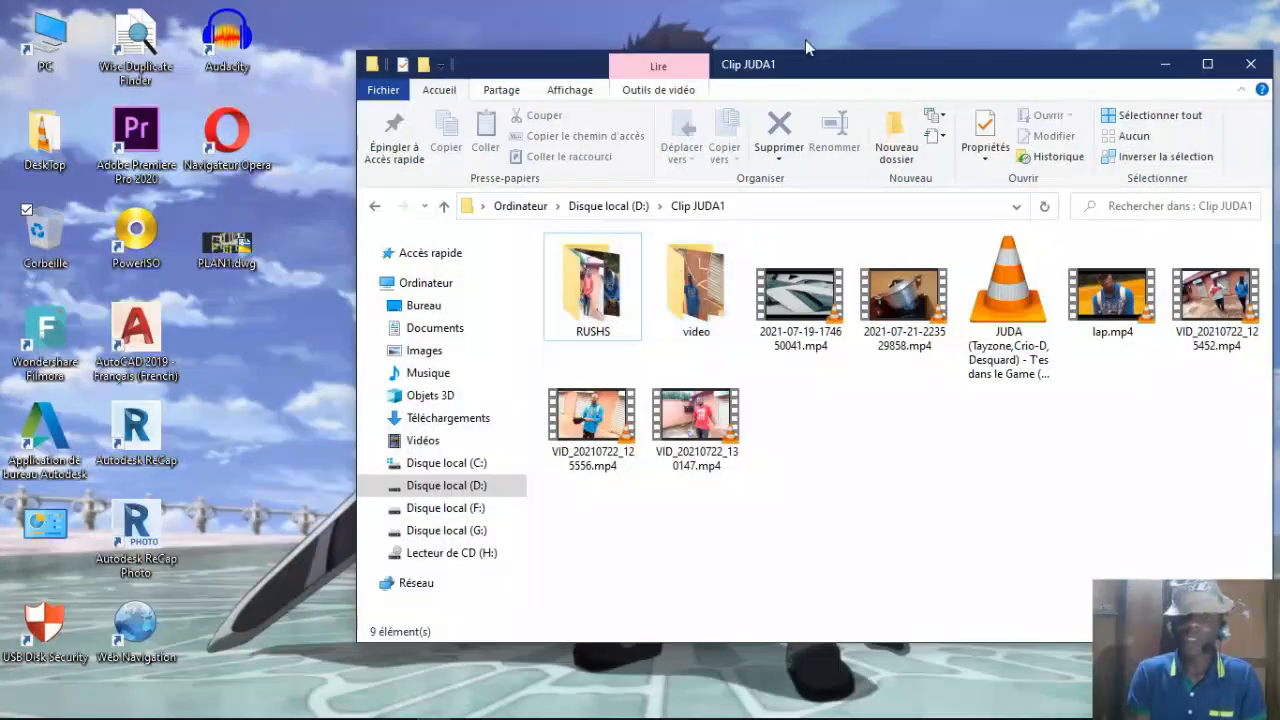
Step: Look through the RUSHS and video subfolders of the Clip JUDA1 folder to examine the available footage
left_click_drag(845, 70, 733, 72)
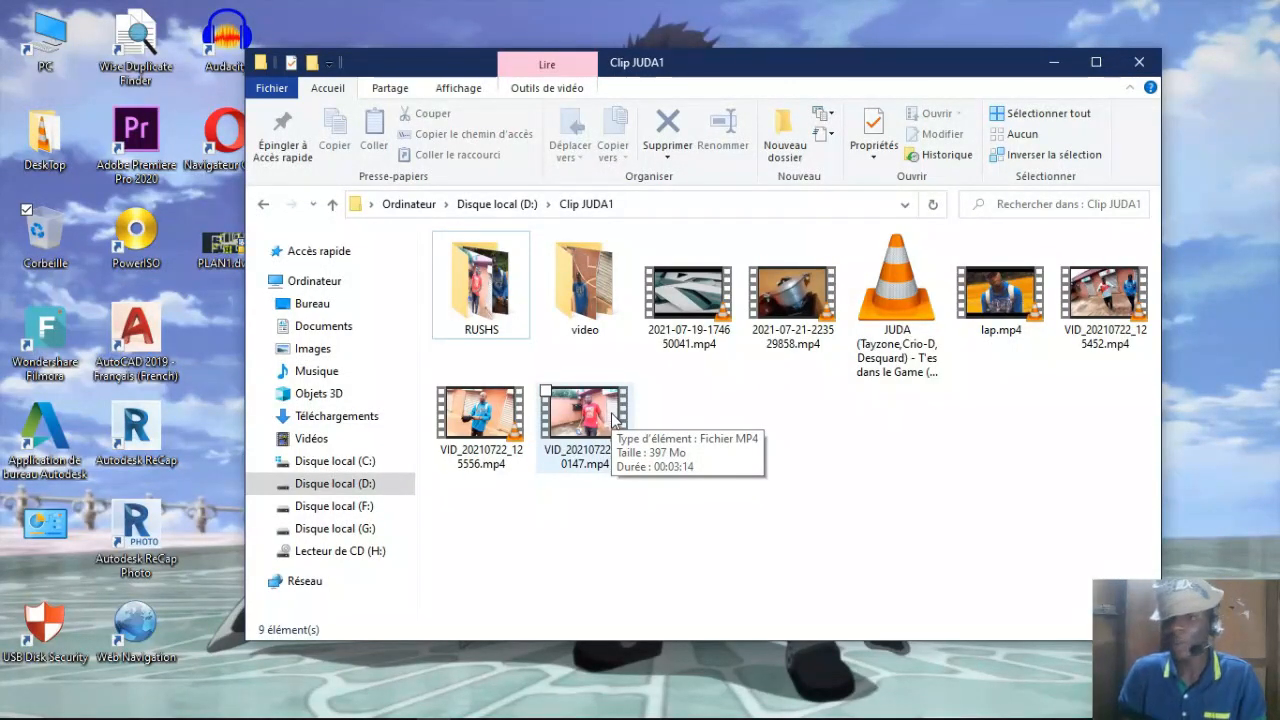
left_click(590, 305)
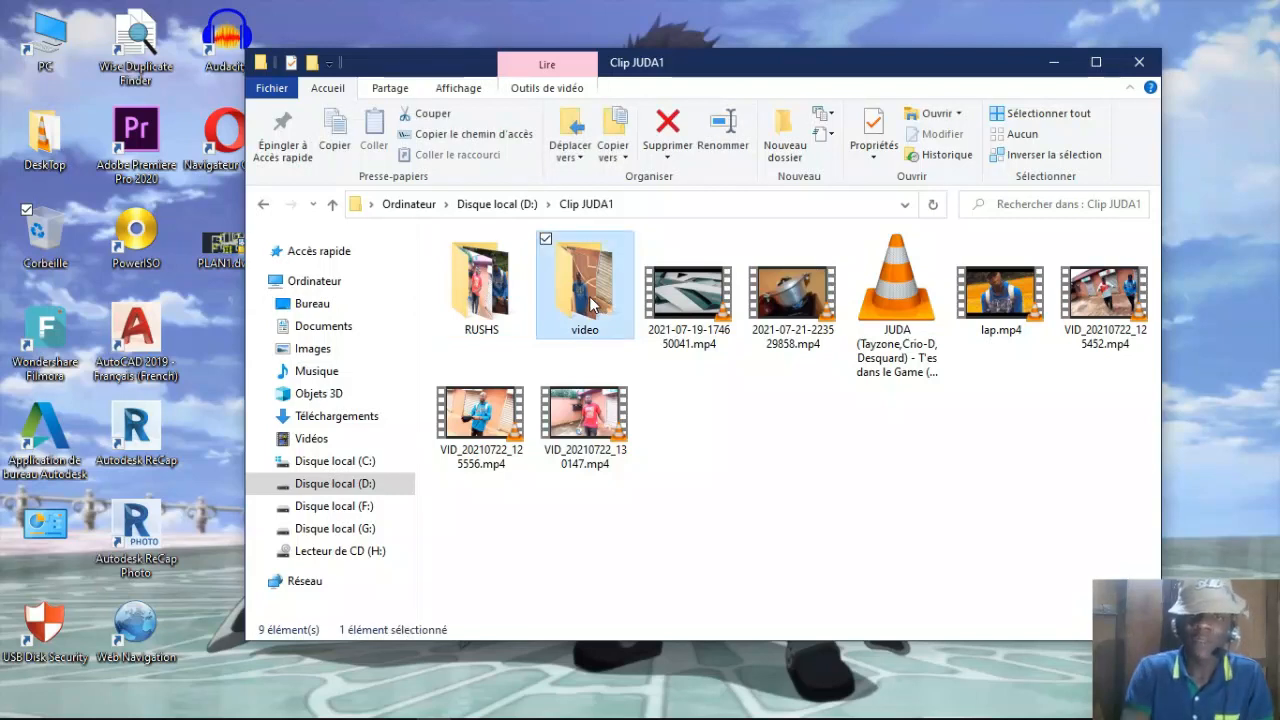
double_click(462, 292)
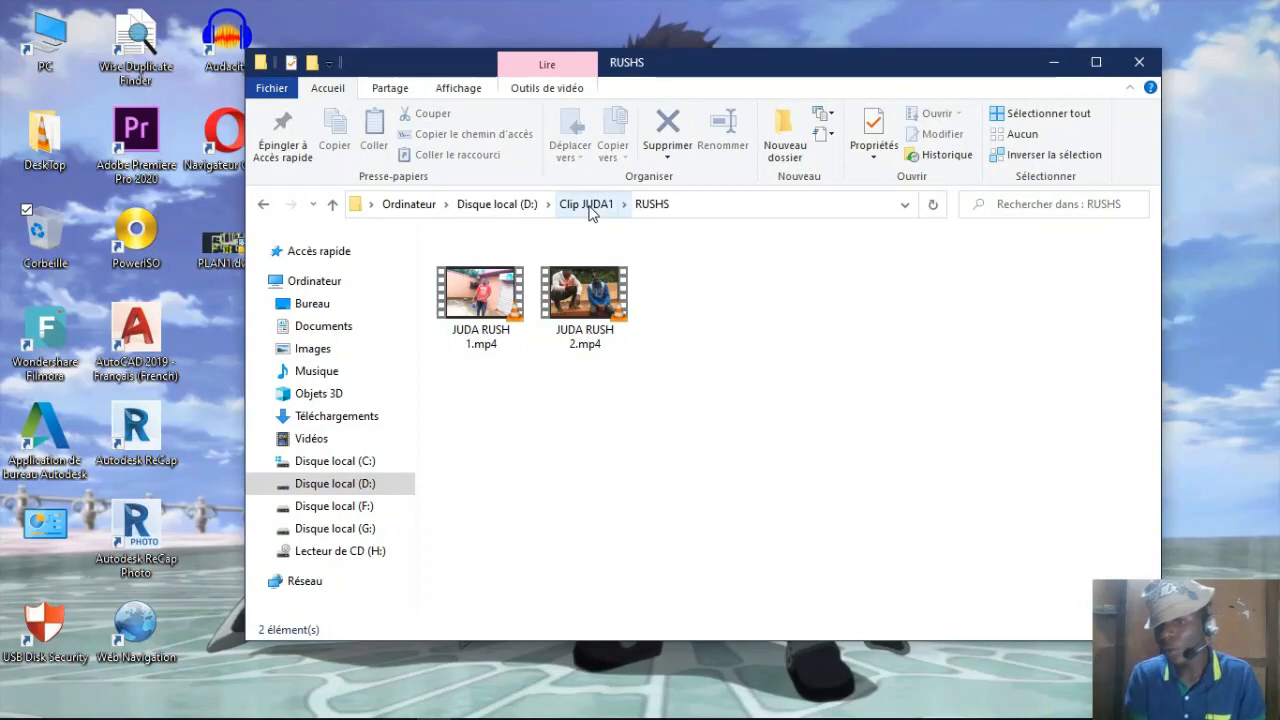
left_click(589, 210)
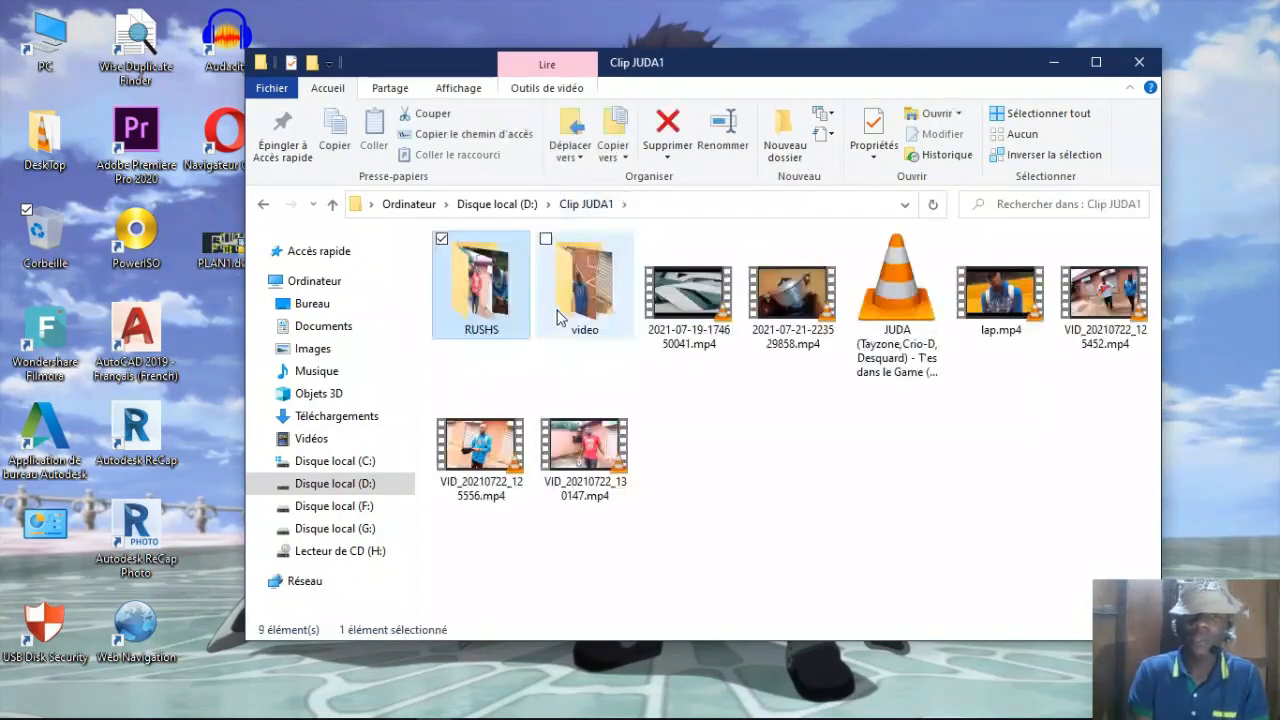
double_click(600, 292)
left_click(590, 305)
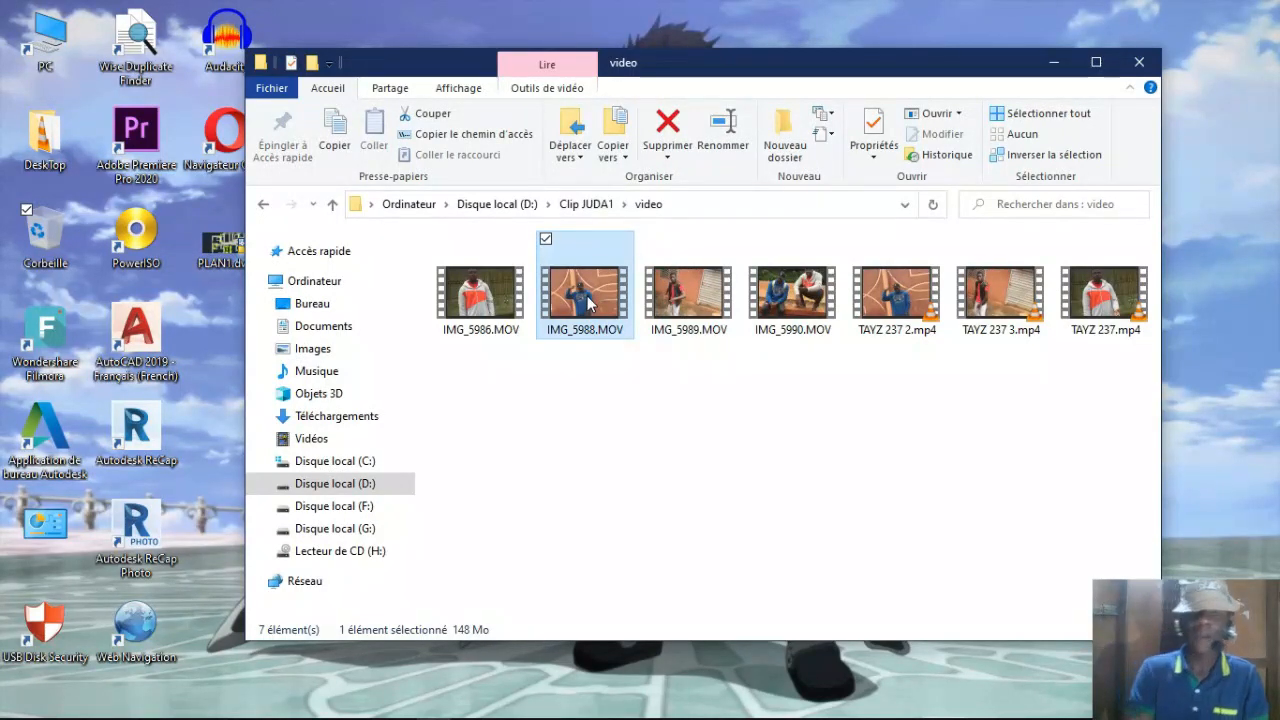
left_click(700, 451)
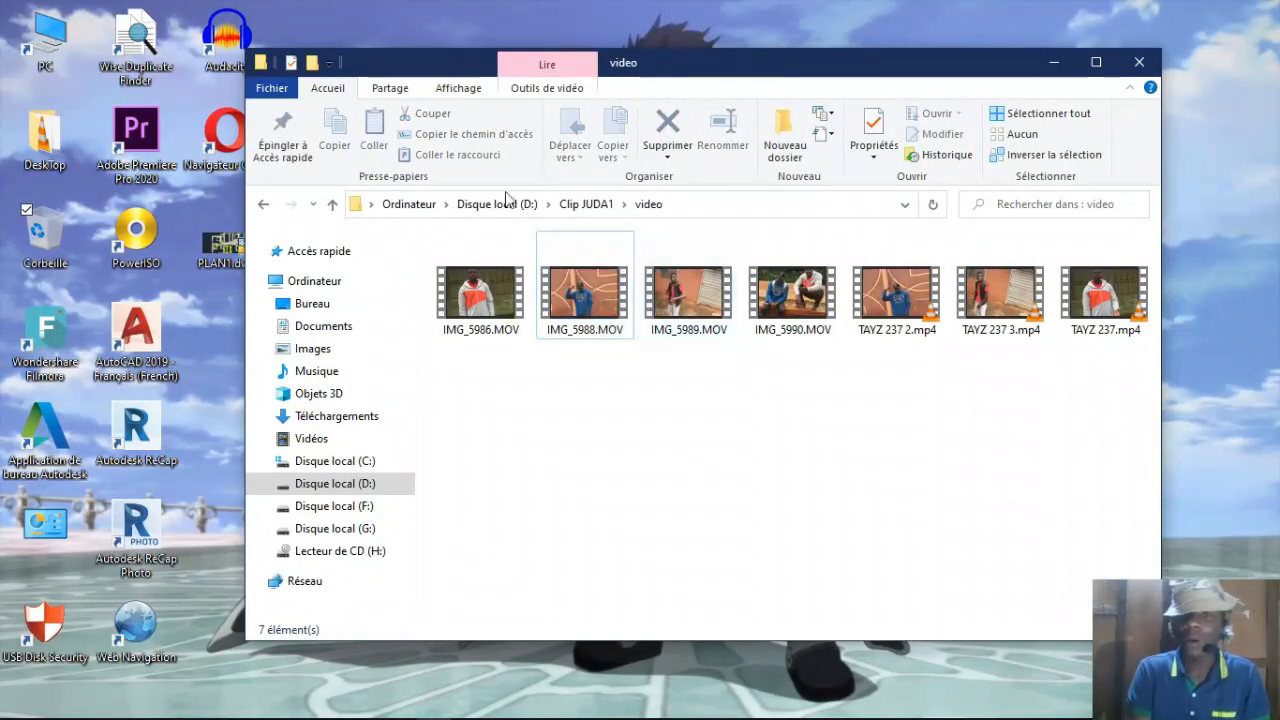
left_click(572, 205)
Step: Switch to Premiere Pro and create a new project named TUTO POUR DEBUTANT with the default settings
key("alt+Tab")
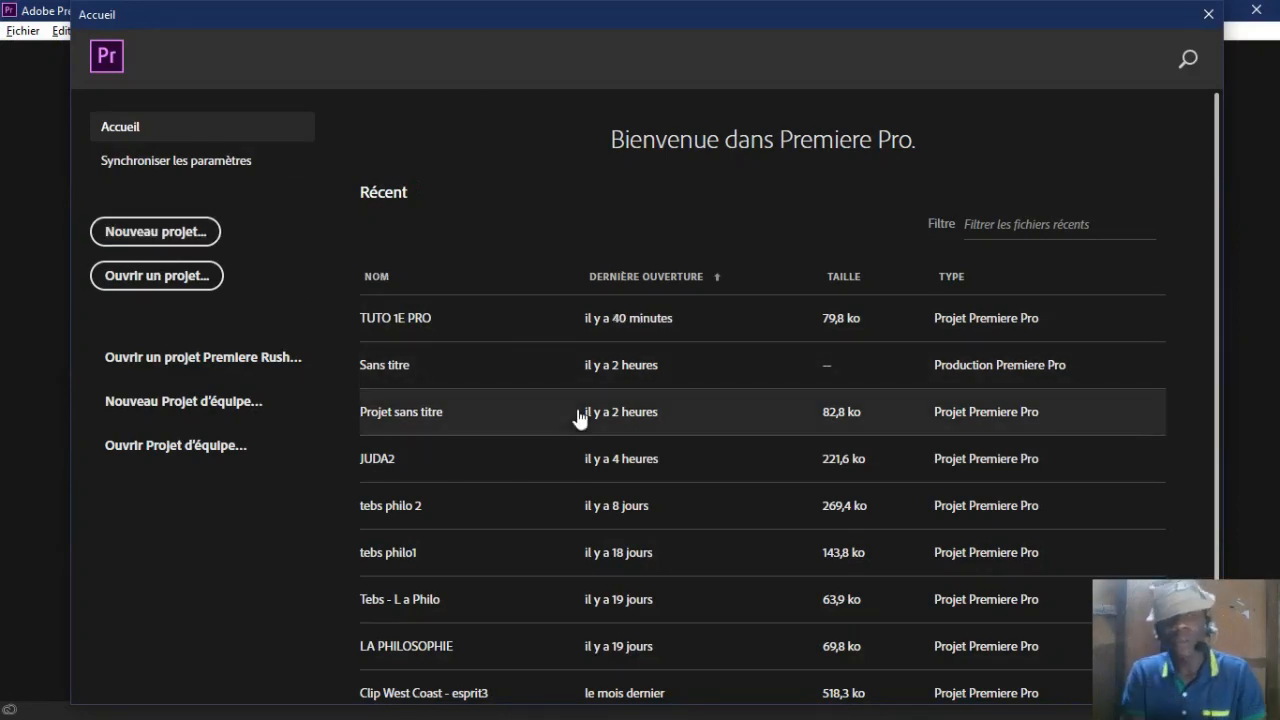
left_click(201, 238)
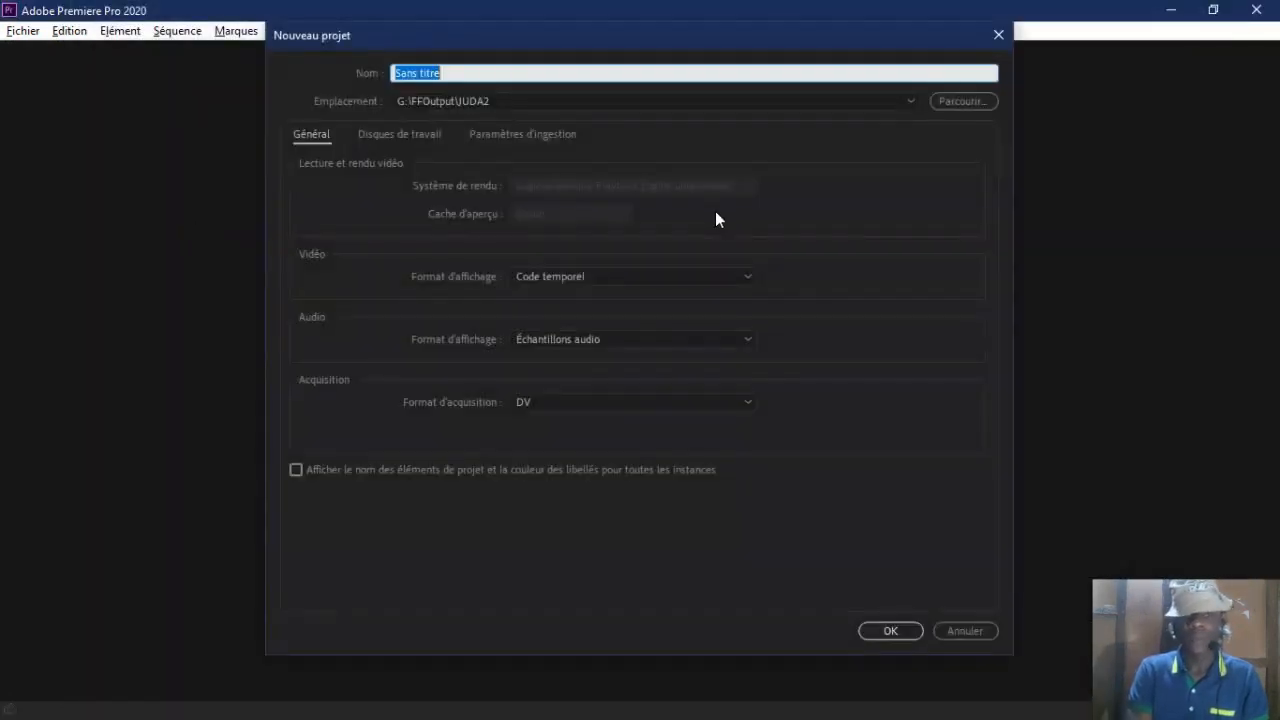
type("TUTO POUR DEBUTAN")
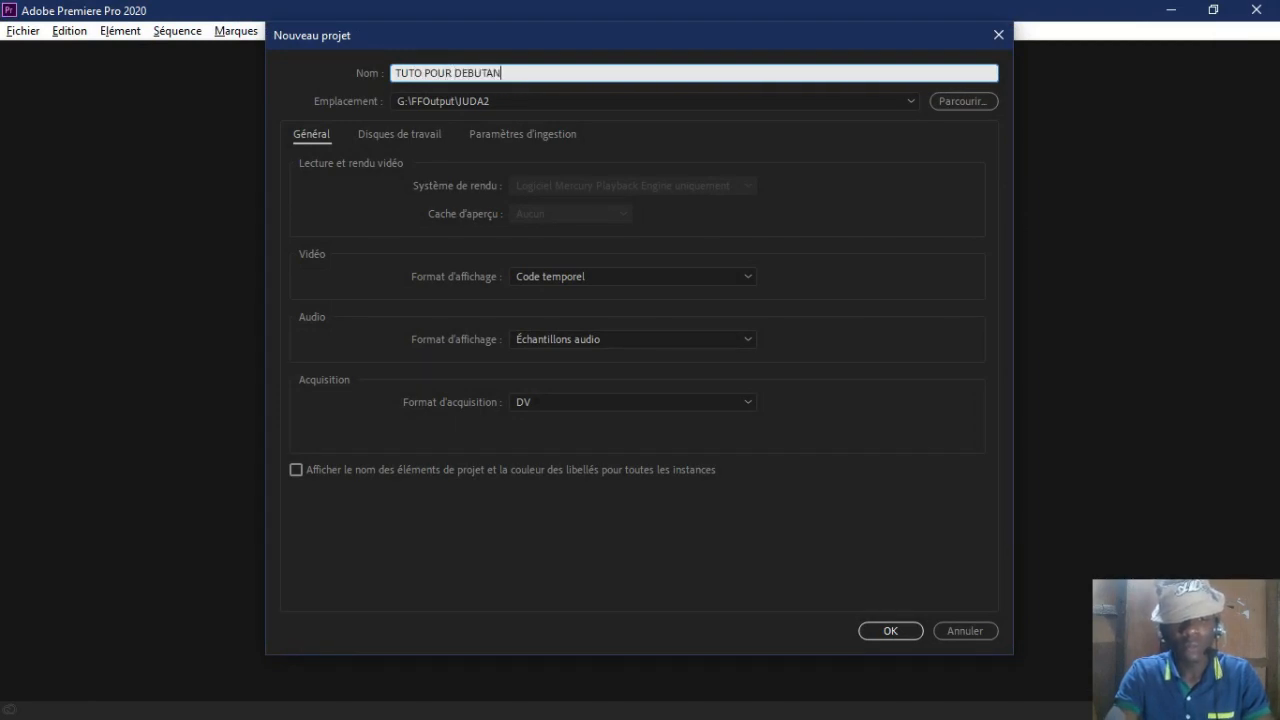
type("T")
left_click(890, 630)
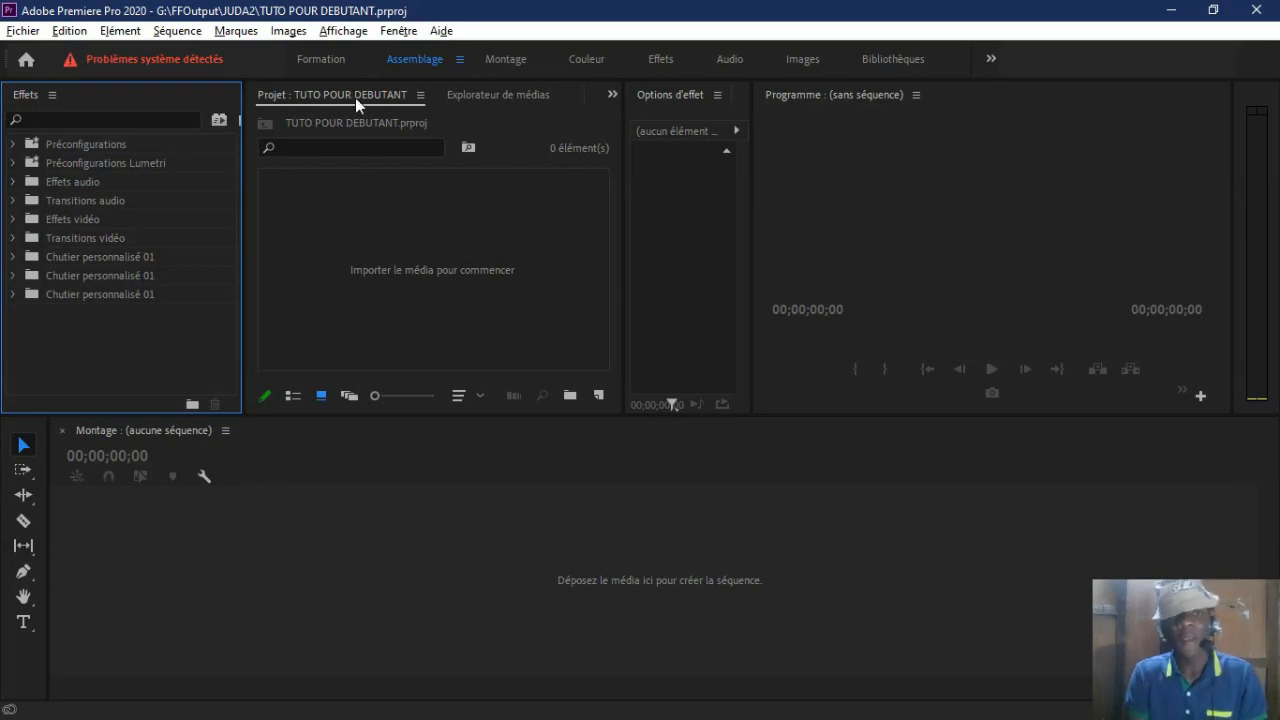
Step: Browse to the Clip JUDA1 folder on drive D: in the media browser
left_click(473, 93)
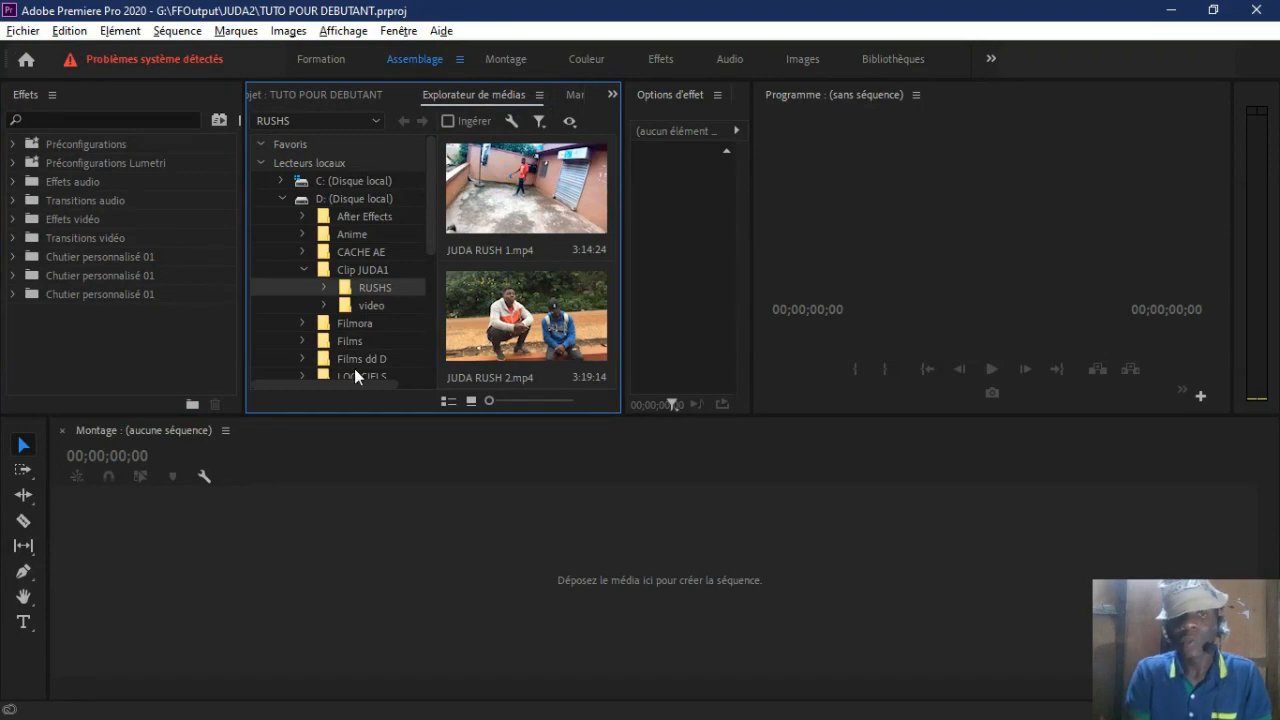
left_click(373, 197)
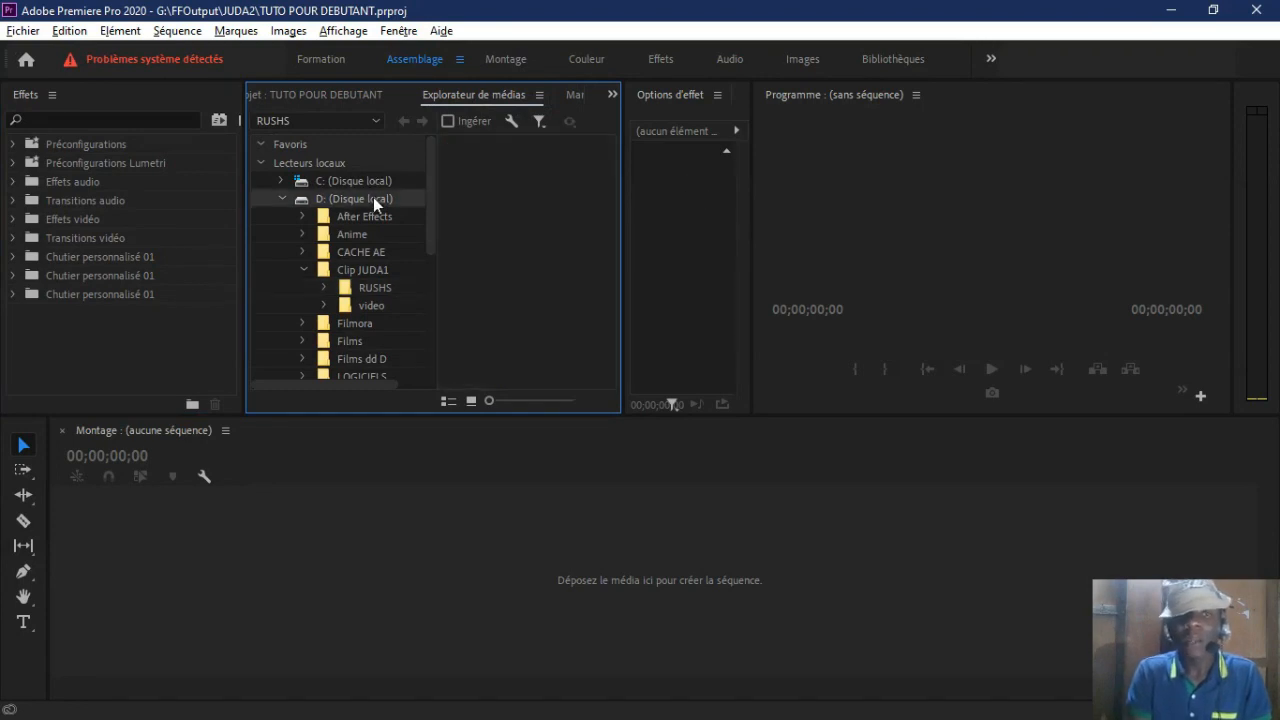
left_click(375, 275)
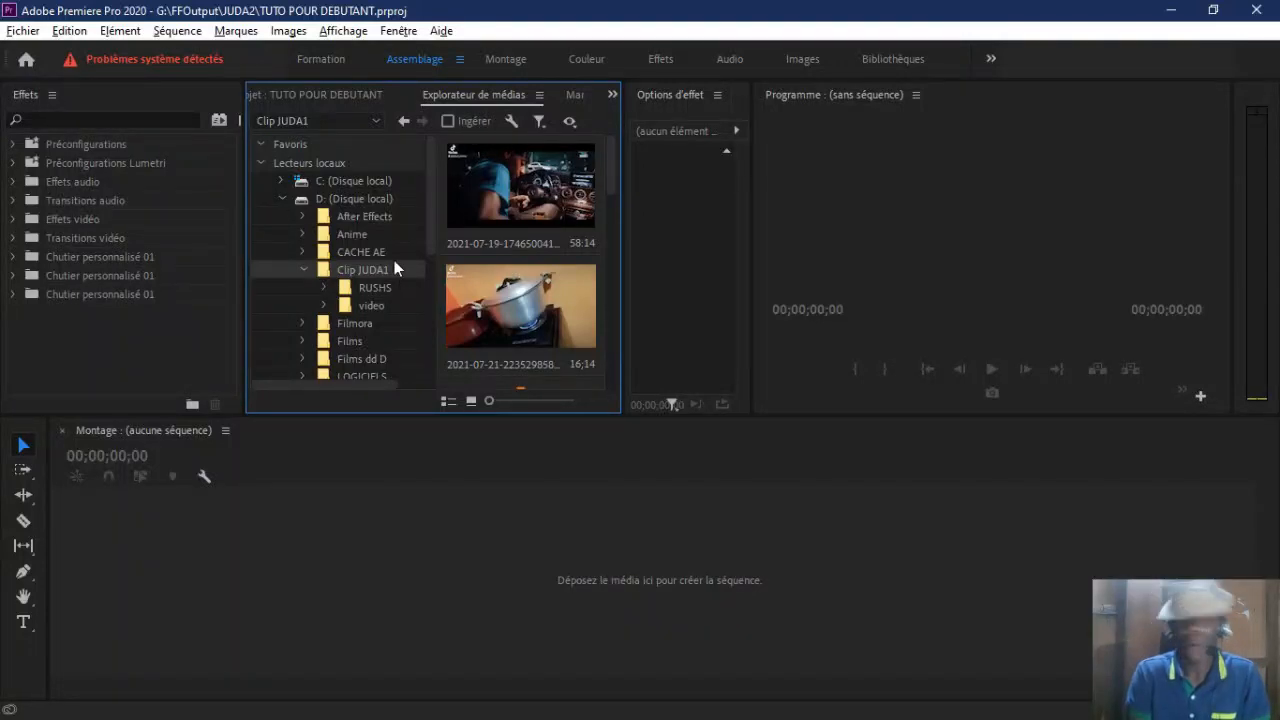
Step: Look over the effects, effect options, program monitor, timeline and audio mixing areas, and return to the media browser
left_click(109, 360)
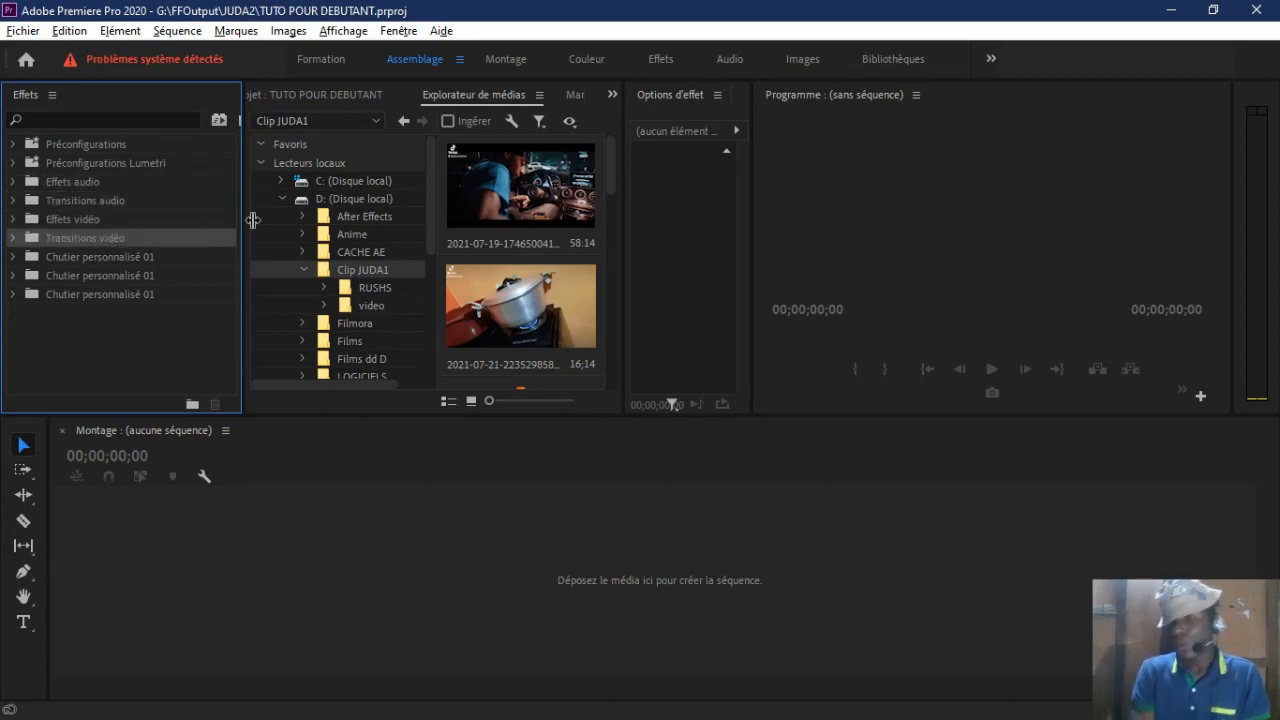
left_click(689, 230)
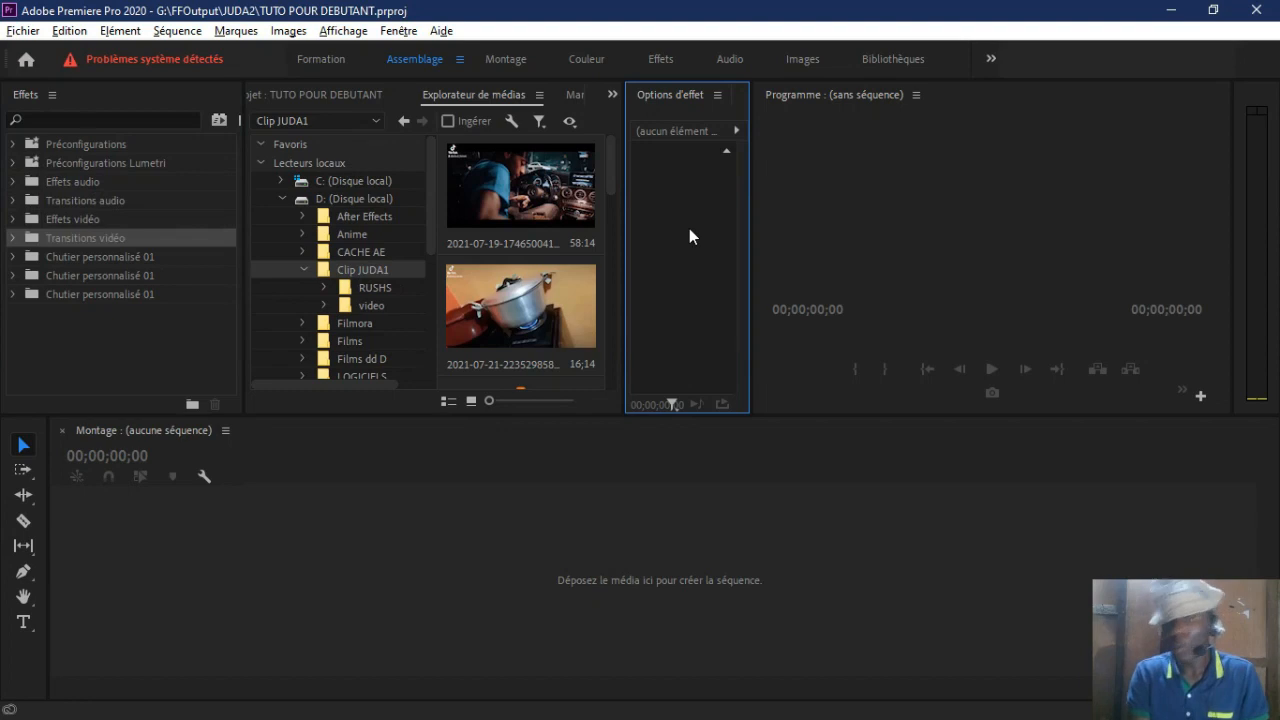
left_click(892, 201)
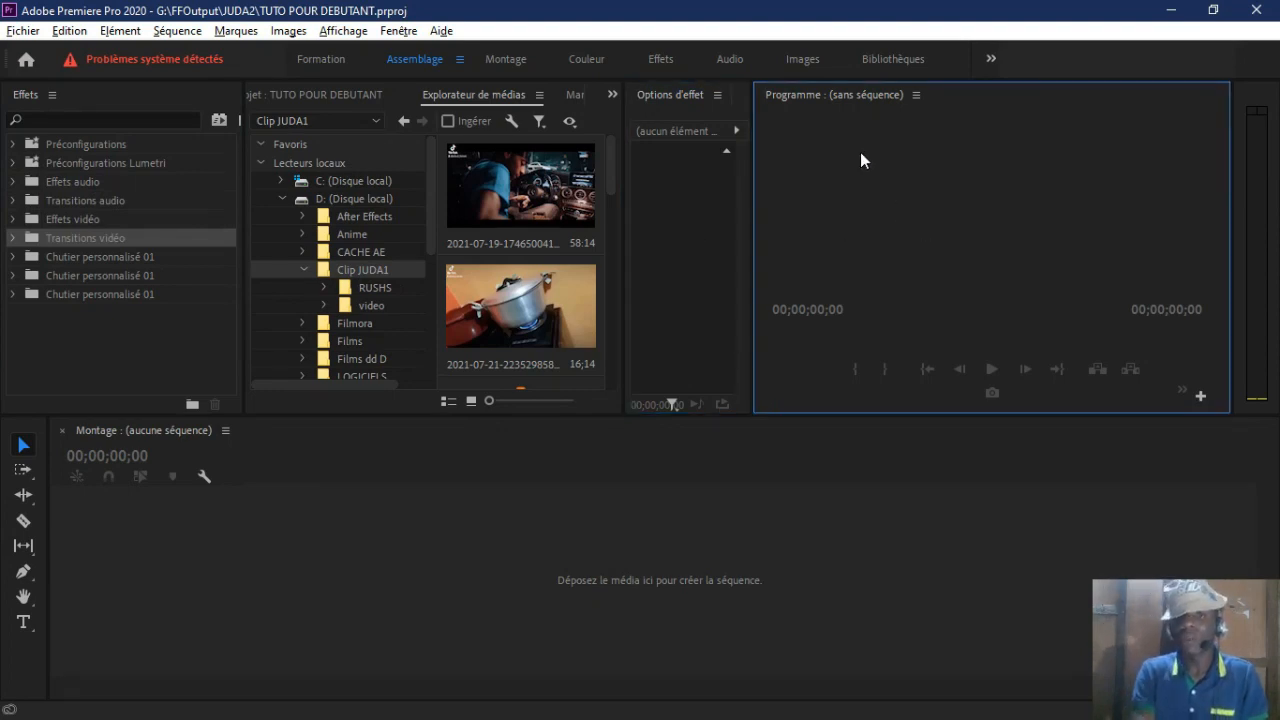
left_click(465, 595)
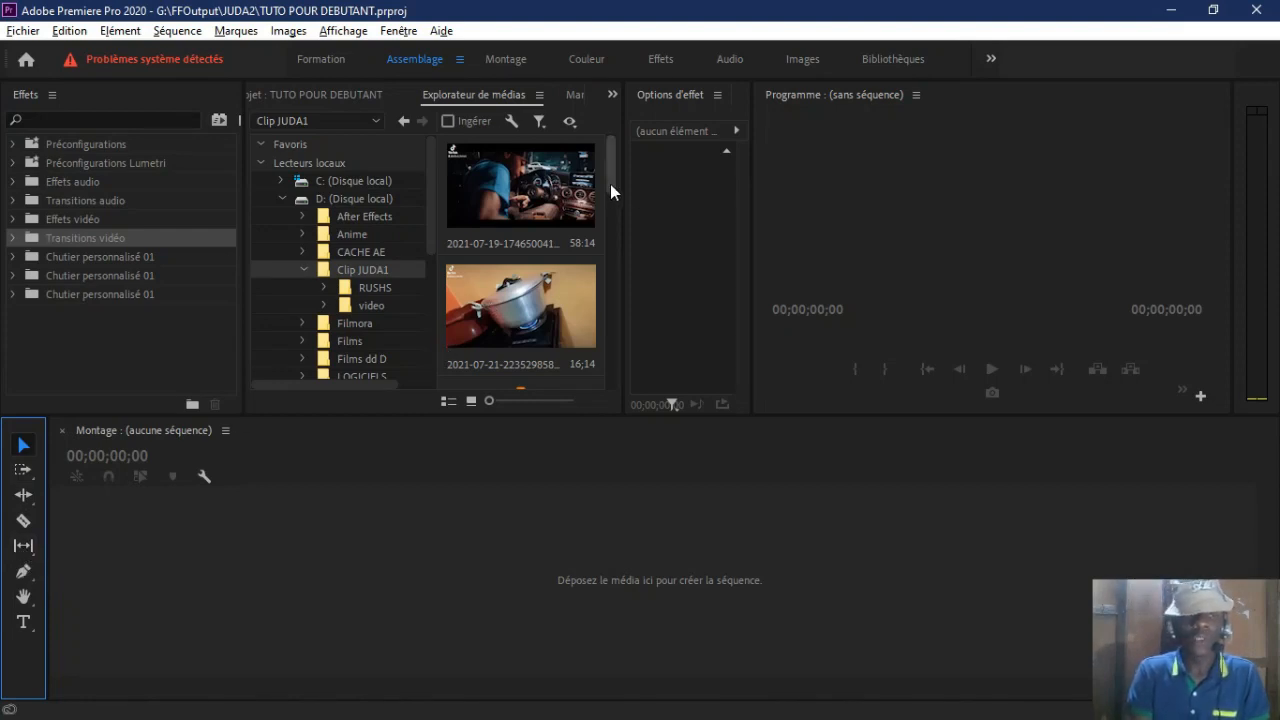
left_click(612, 97)
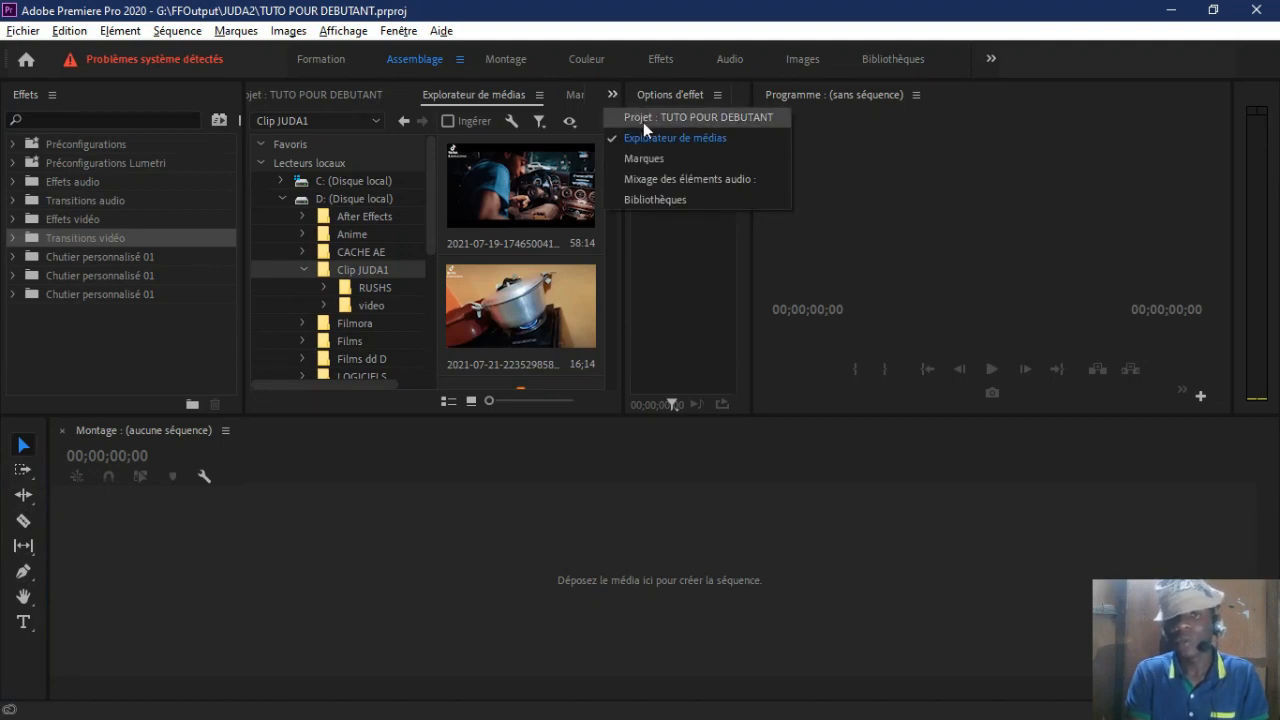
left_click(662, 181)
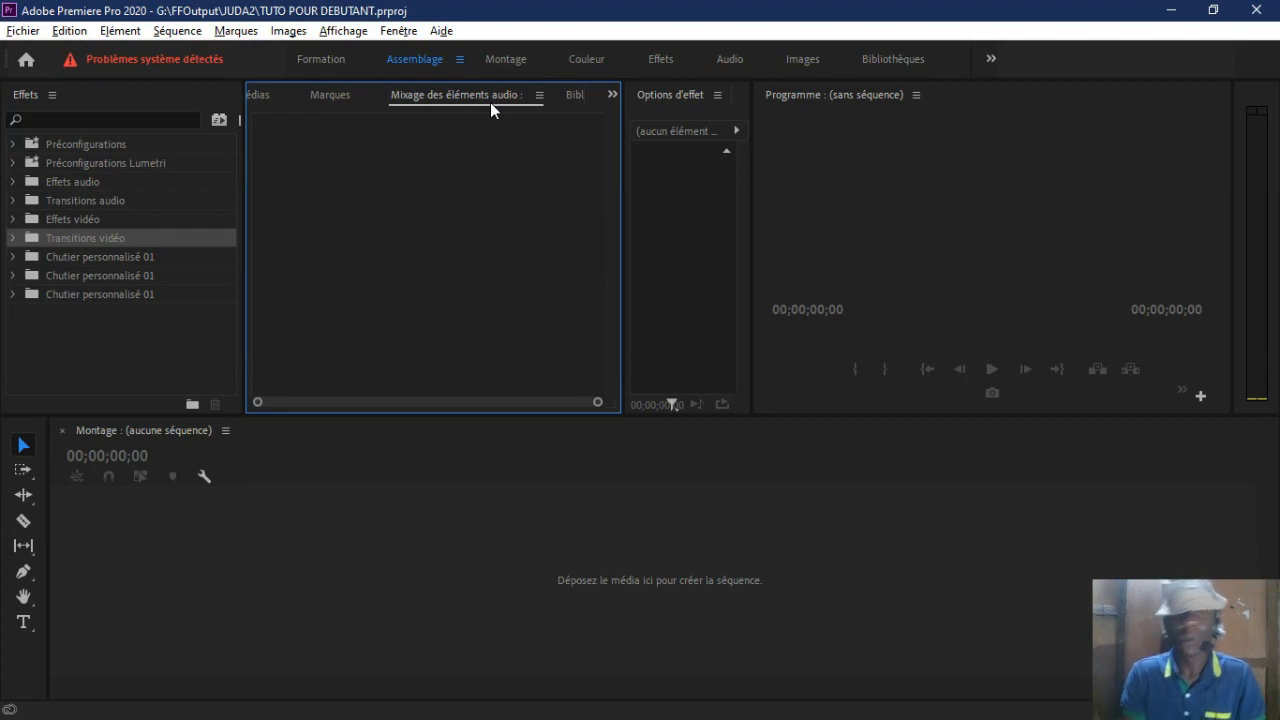
left_click(274, 97)
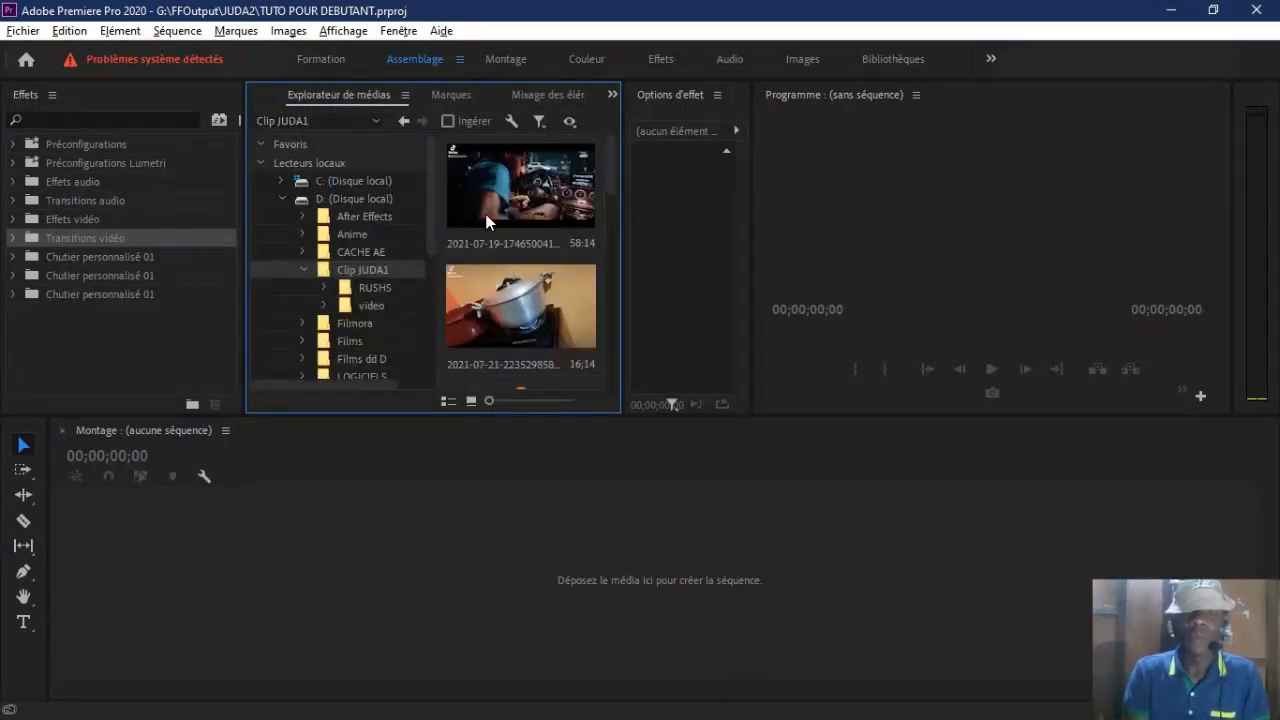
Step: Create a sequence from JUDA RUSH 2.mp4 in the RUSHS folder by placing the clip in the empty timeline
left_click_drag(607, 180, 612, 282)
left_click(378, 287)
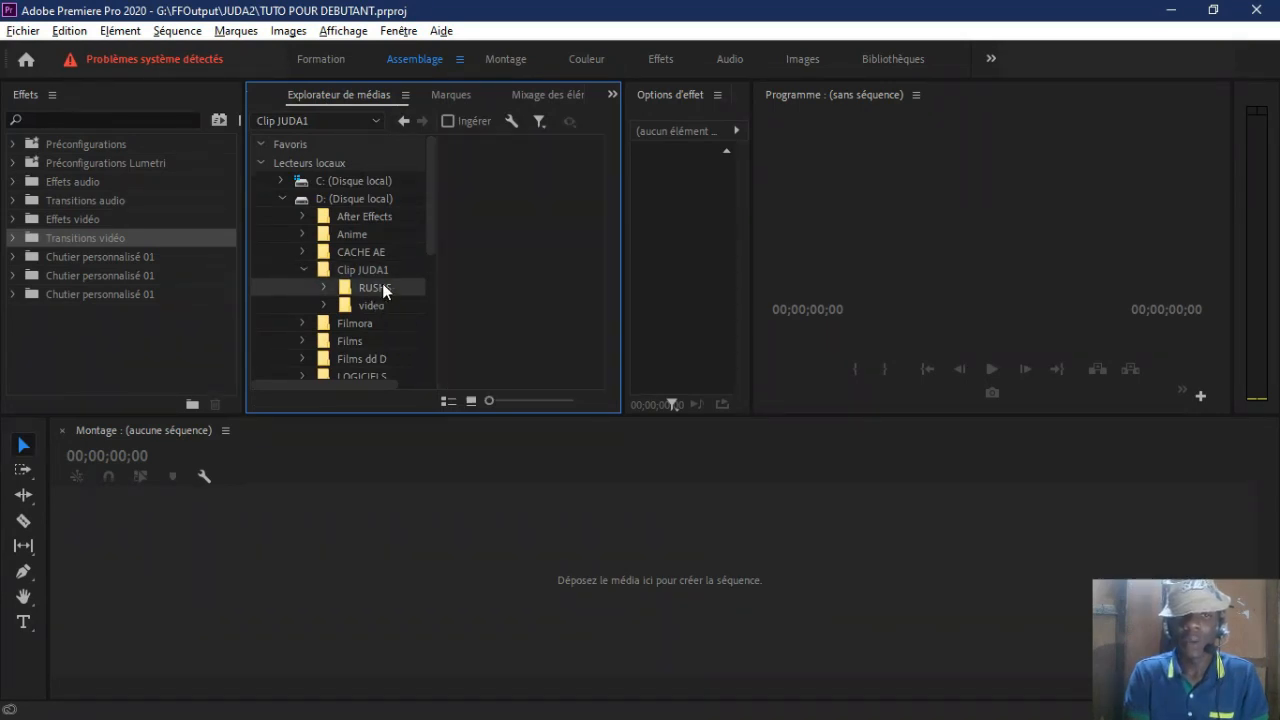
left_click_drag(551, 328, 83, 562)
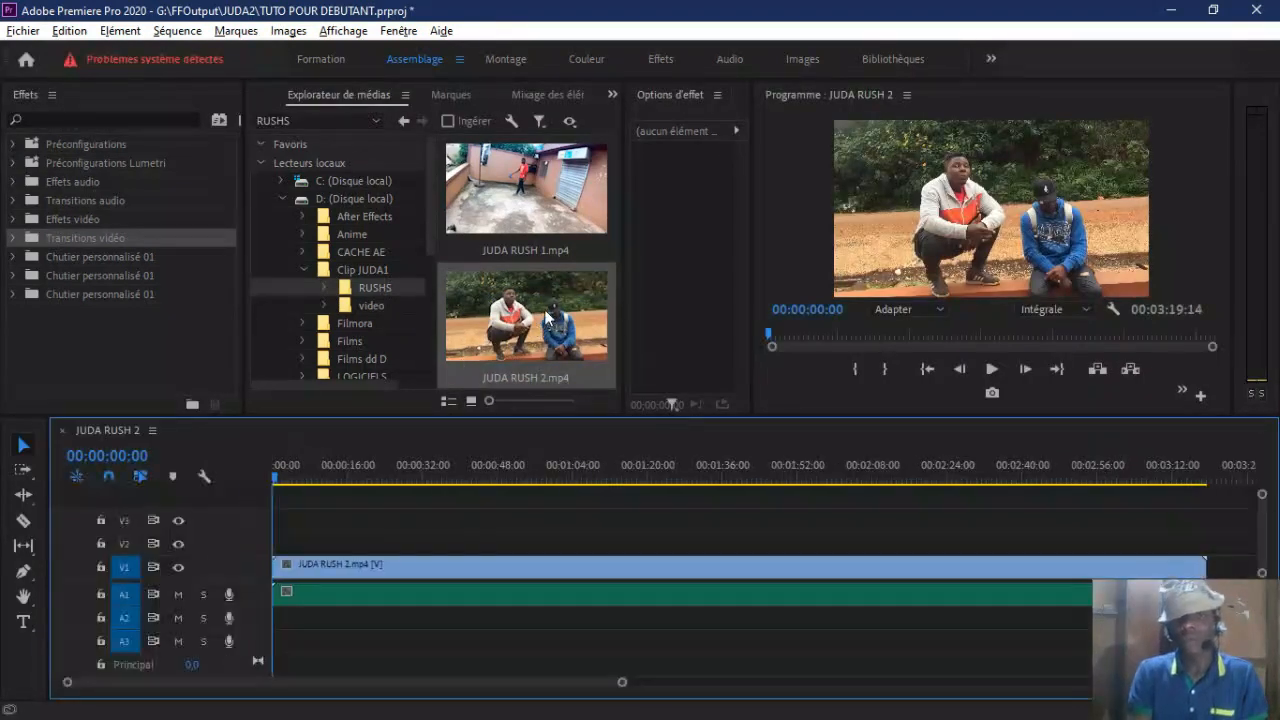
left_click_drag(550, 330, 505, 334)
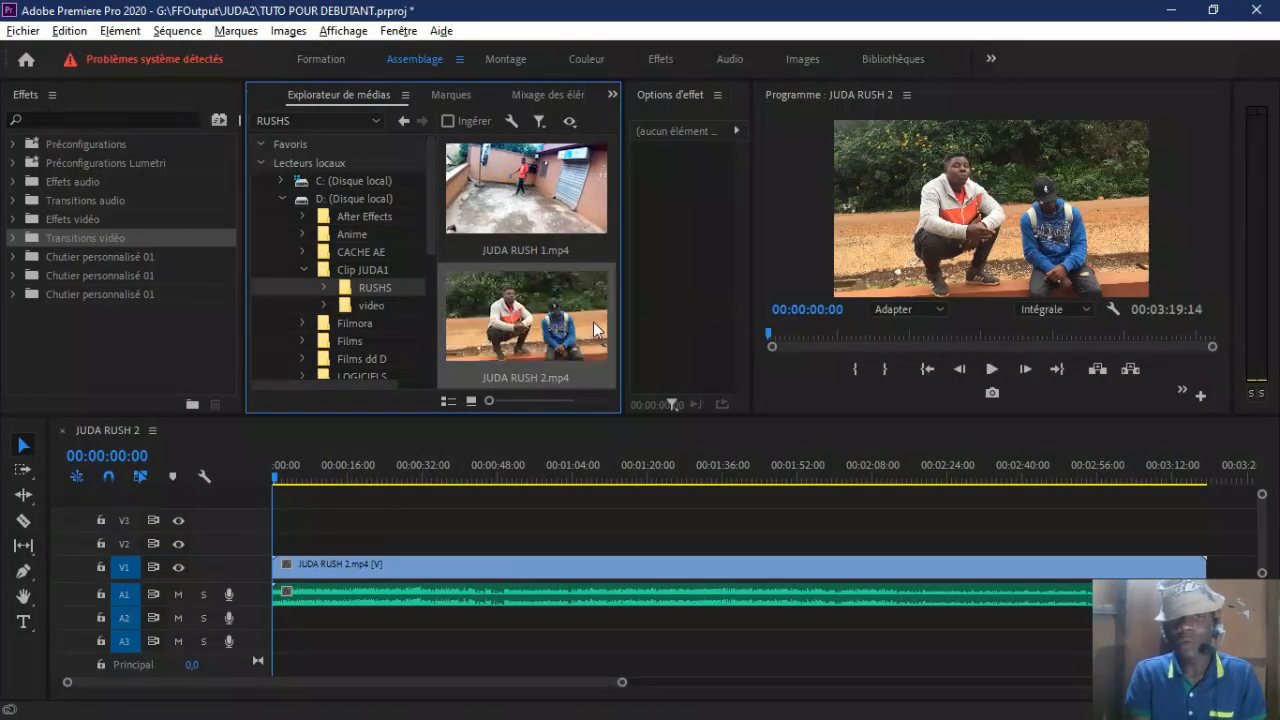
Step: Place VID_20210722_125452.mp4 from Clip JUDA1 on track V2 at about 25 seconds and preview it at 00:00:30:05
scroll(610, 264, "down", 2)
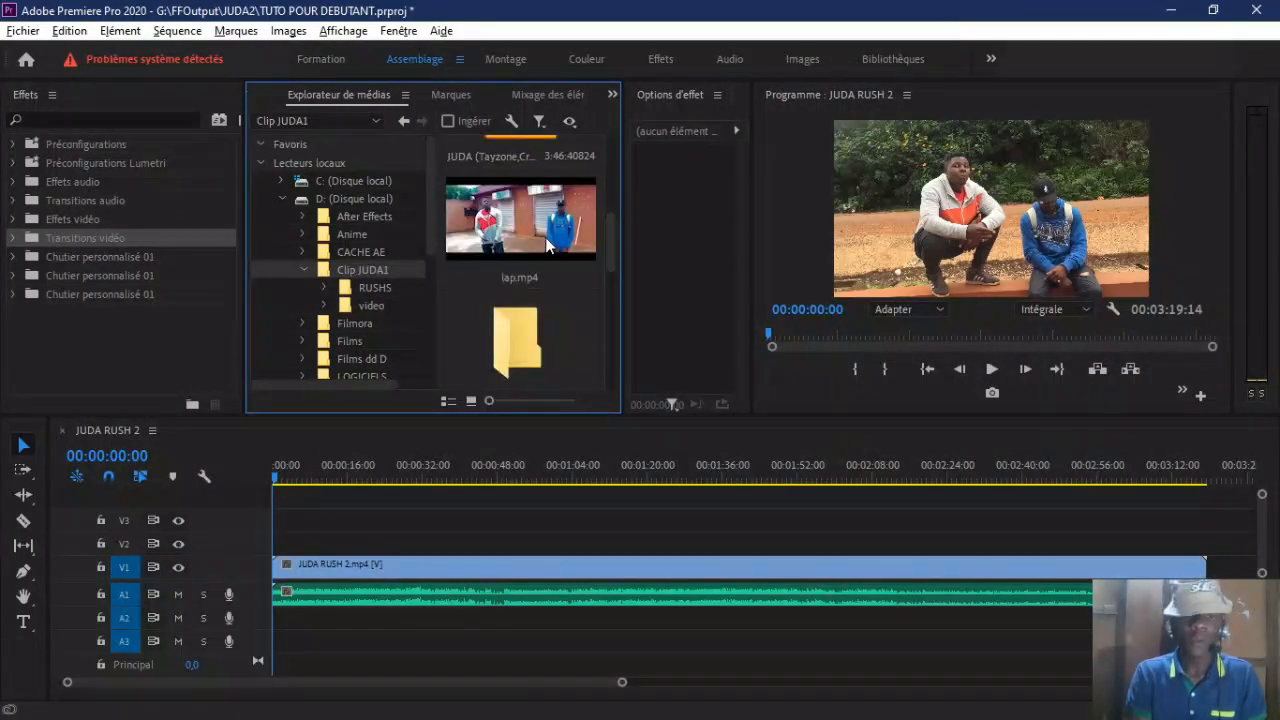
left_click_drag(612, 241, 610, 307)
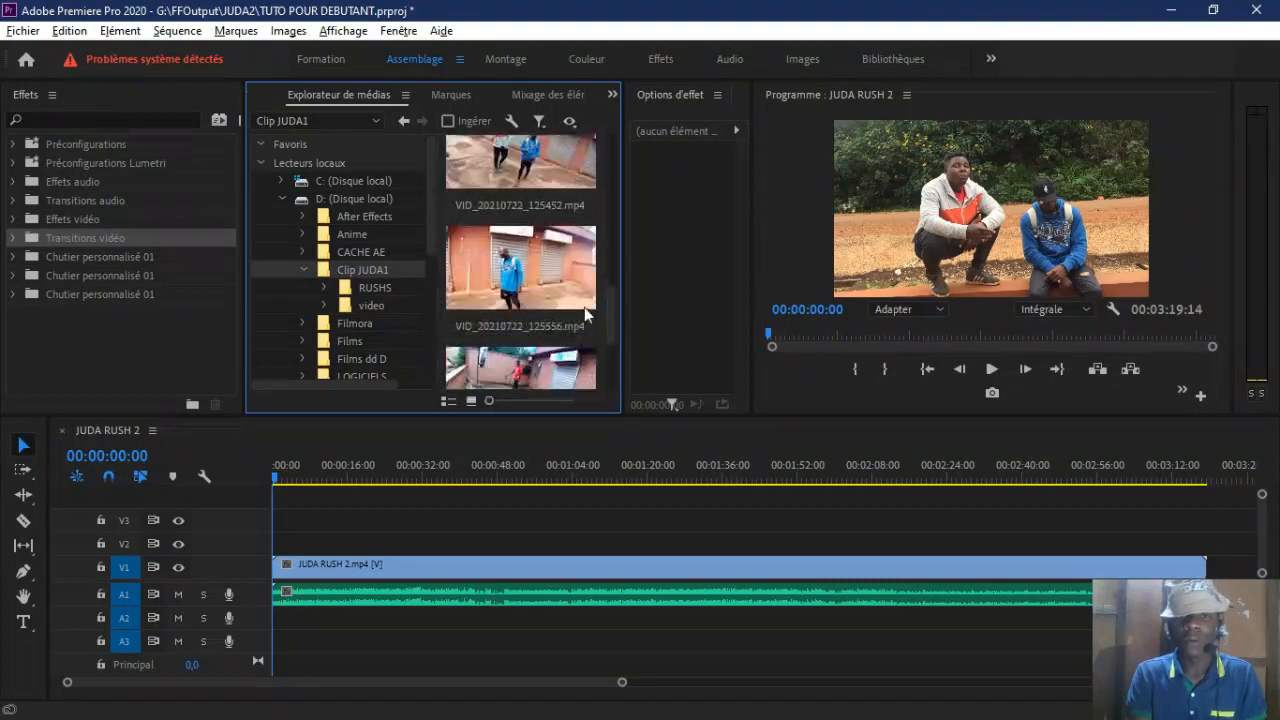
left_click_drag(524, 165, 495, 608)
left_click(416, 471)
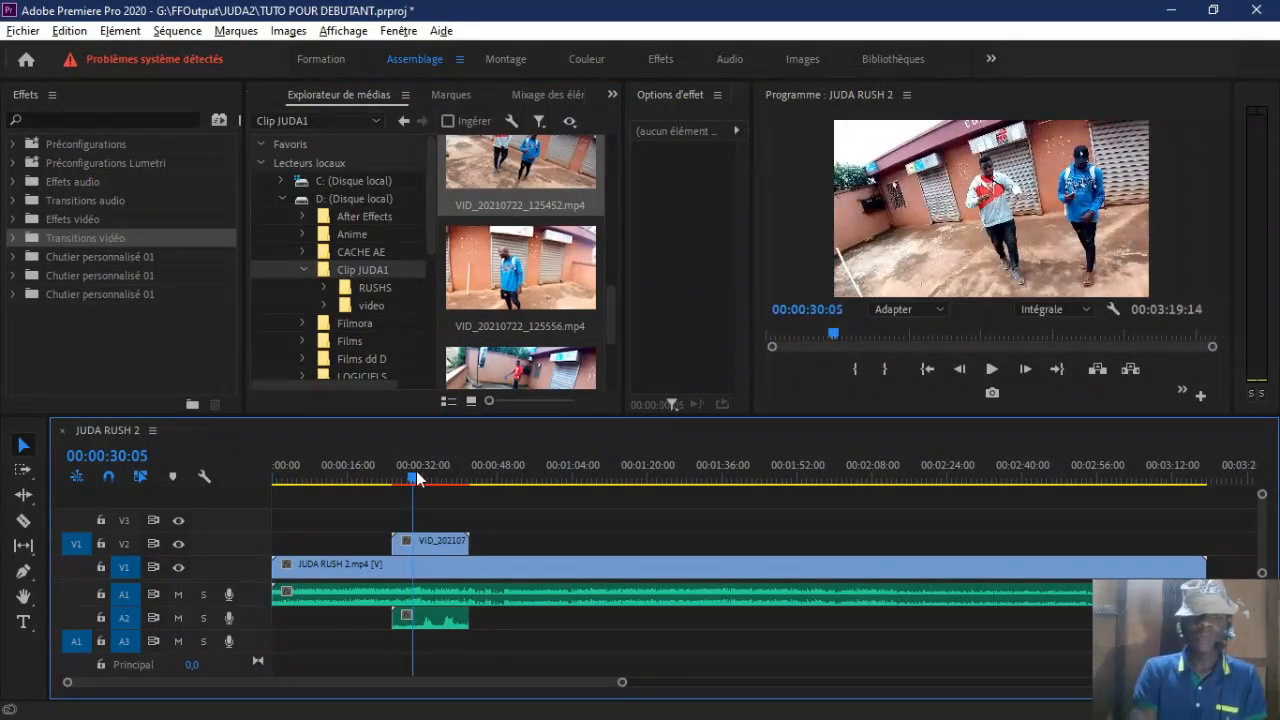
Step: Move the V2 clip to start at about 57 seconds and set the playhead at 00:01:03:28 over it
left_click(425, 539)
left_click_drag(550, 539, 576, 540)
left_click(573, 460)
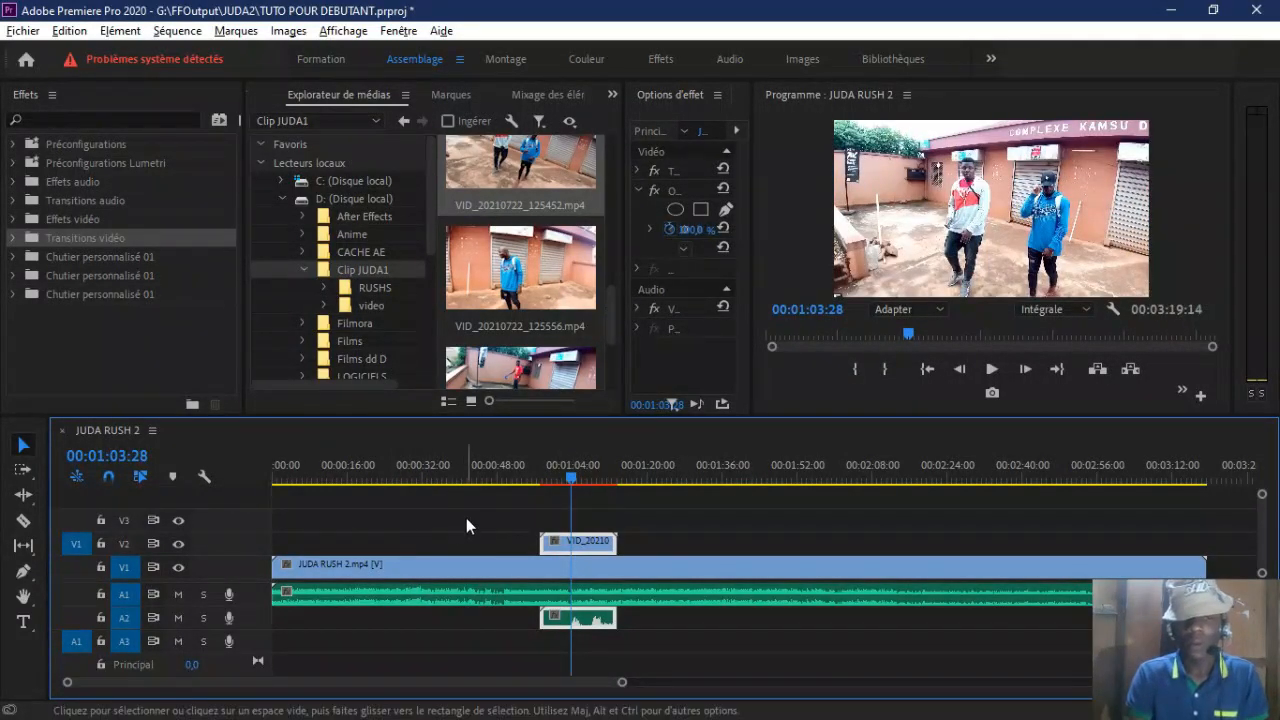
Step: Try switching track V2's visibility off and on, and track A1's solo and mute on and off
left_click(179, 546)
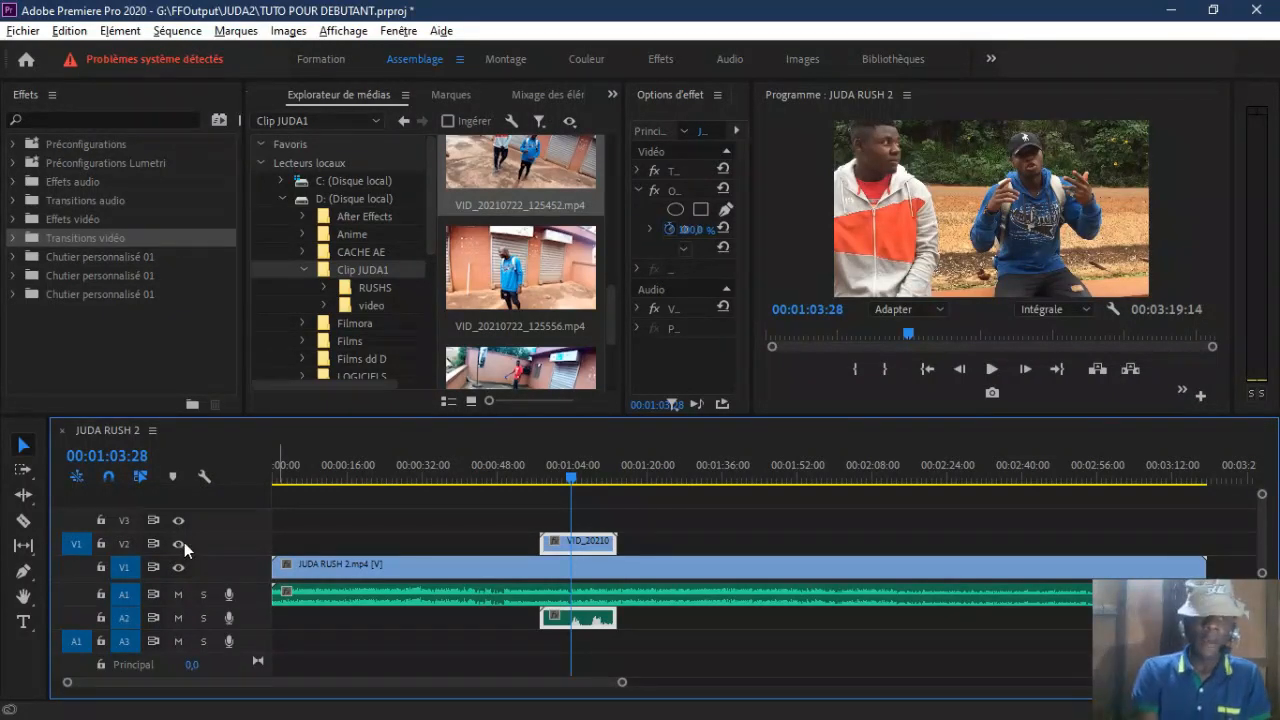
left_click(182, 543)
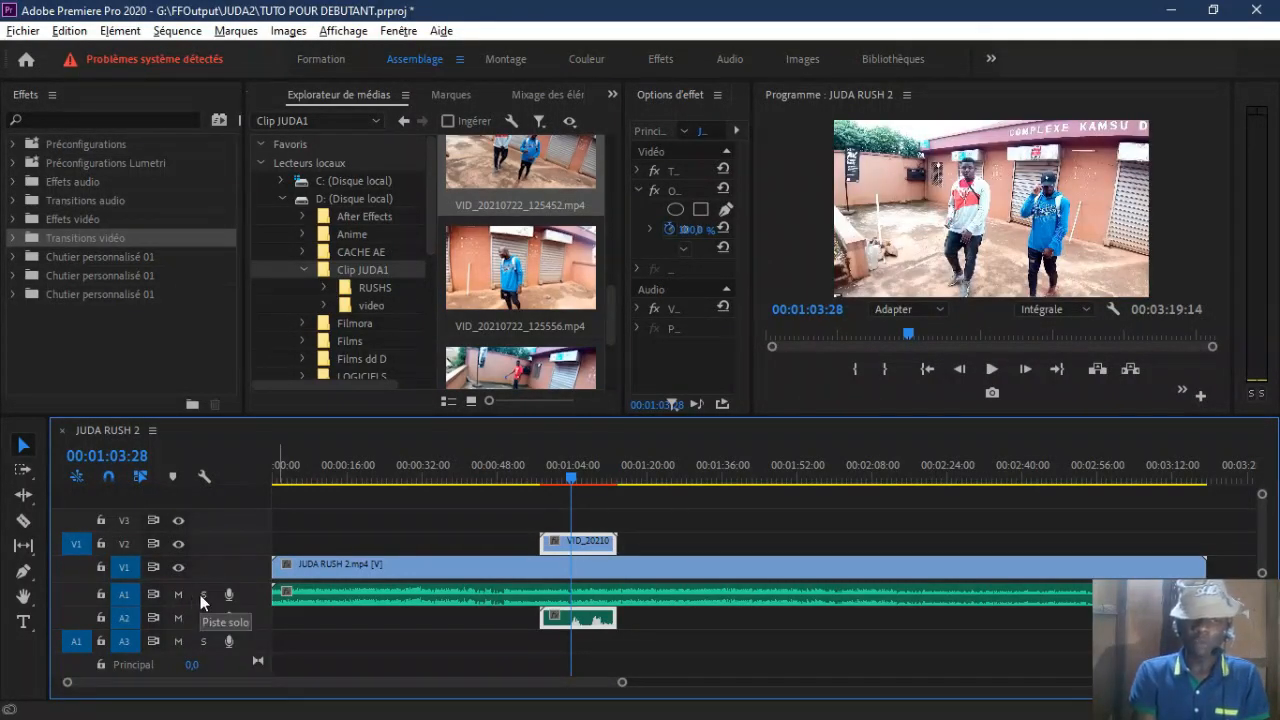
left_click(204, 594)
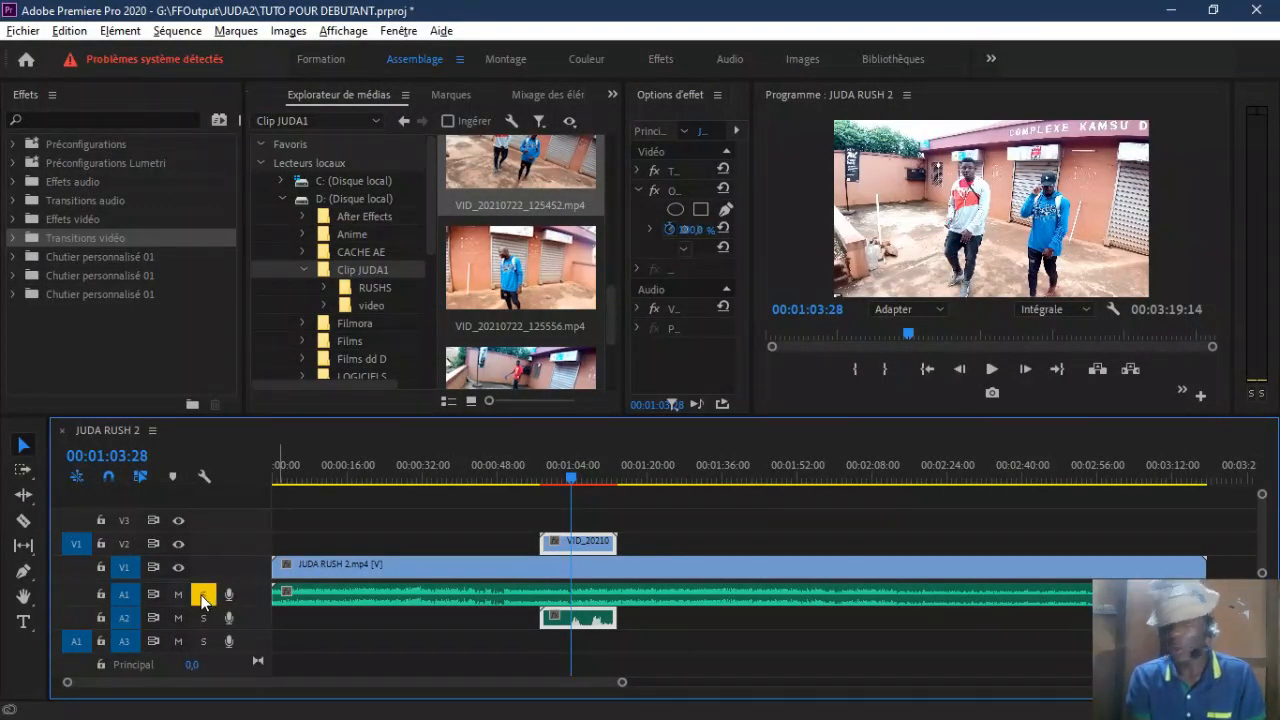
left_click(204, 597)
left_click(179, 596)
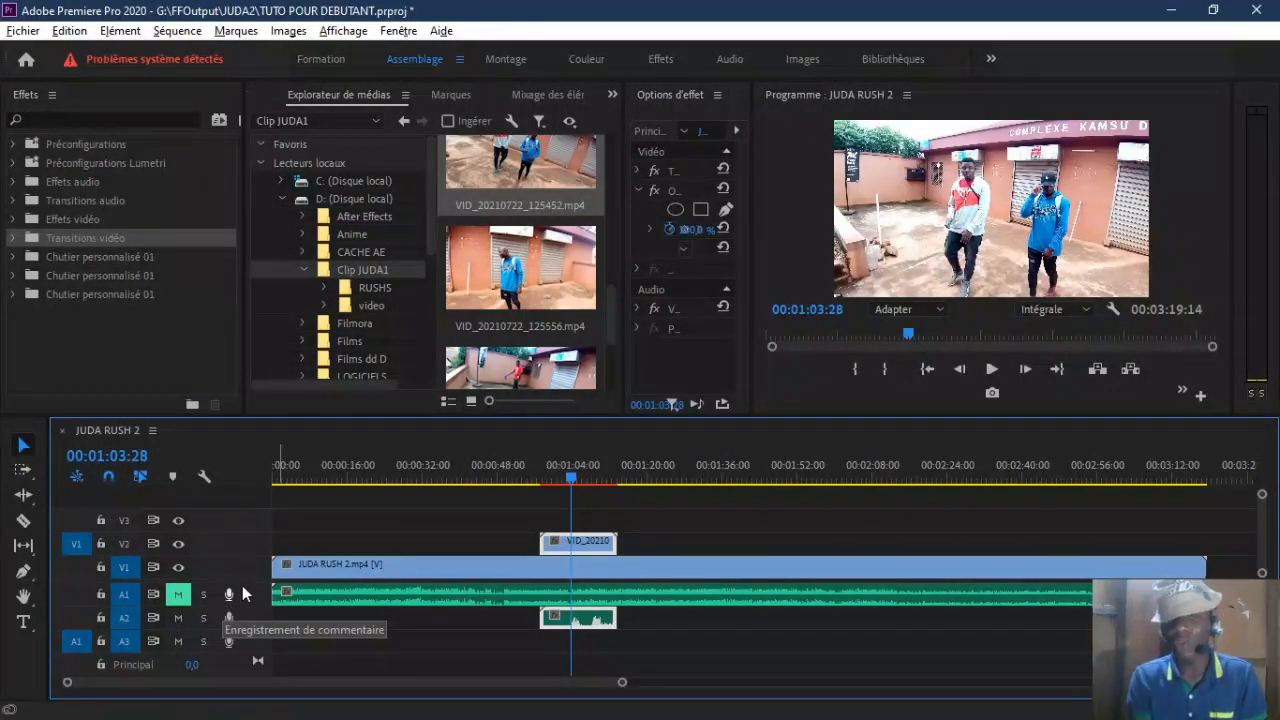
left_click(178, 594)
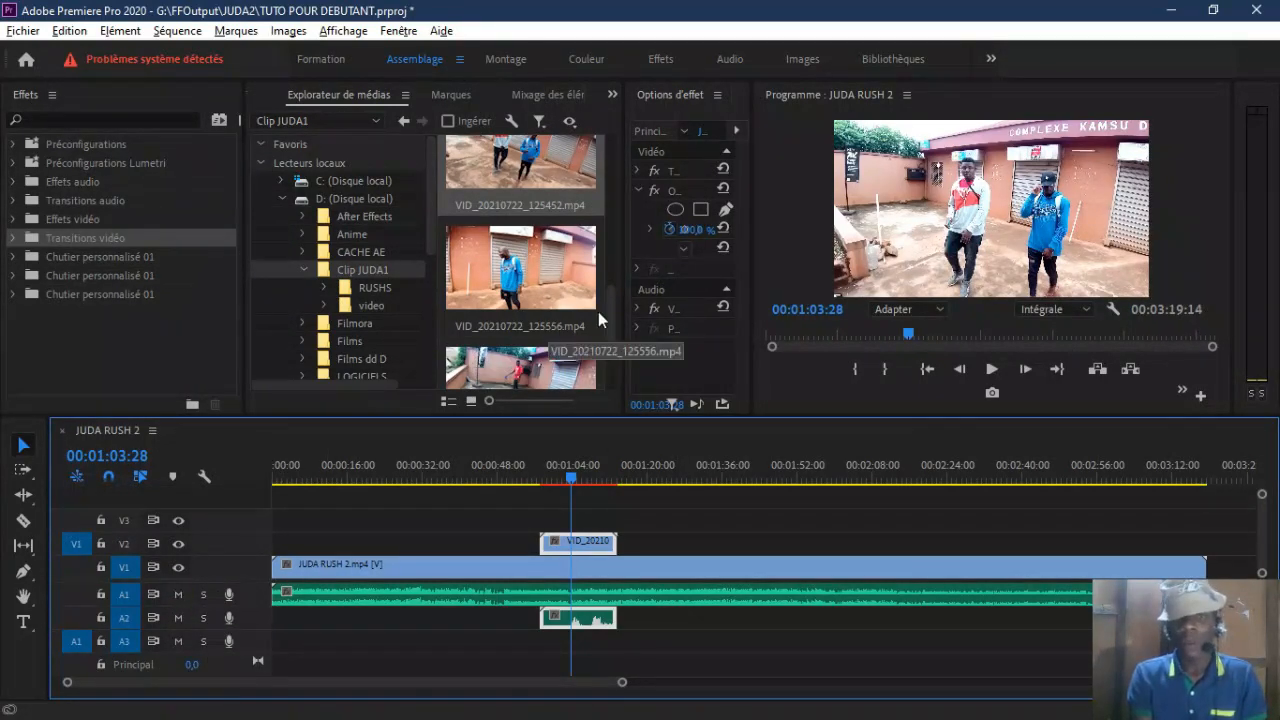
Step: Place VID_20210722_130147.mp4 from Clip JUDA1 on track V2, starting at about 25 seconds
left_click_drag(608, 316, 609, 379)
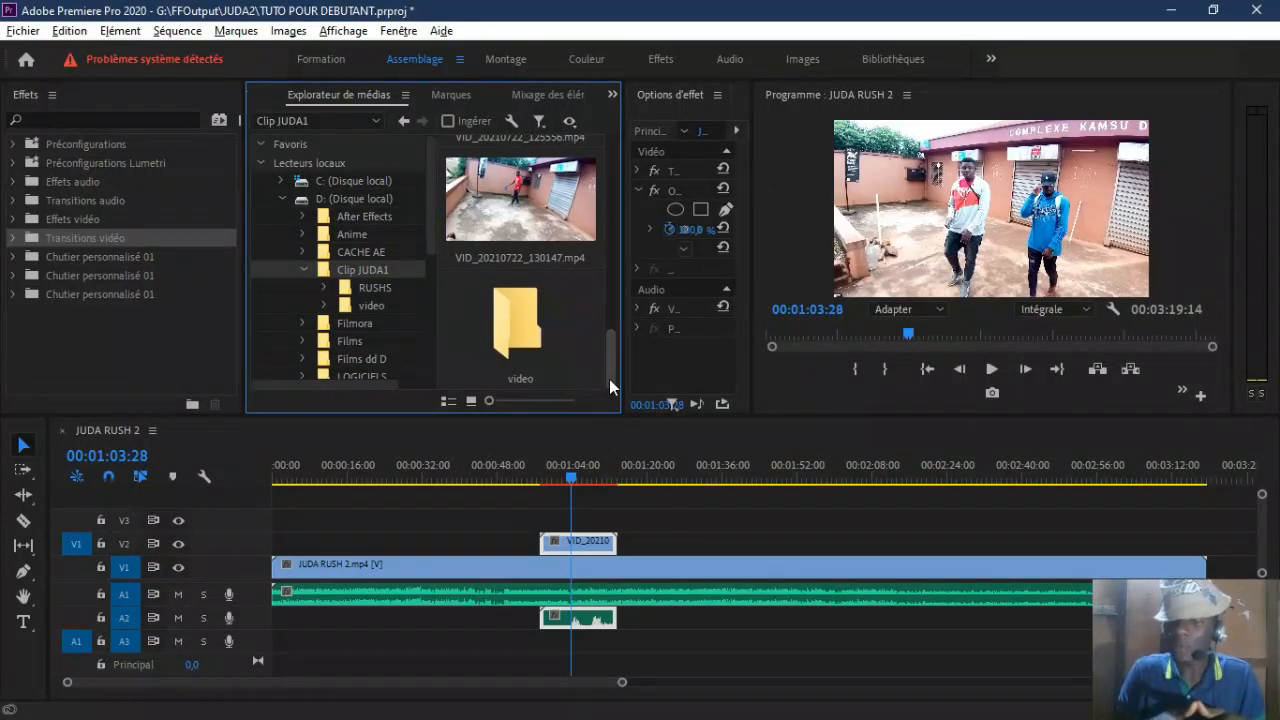
left_click_drag(608, 366, 412, 543)
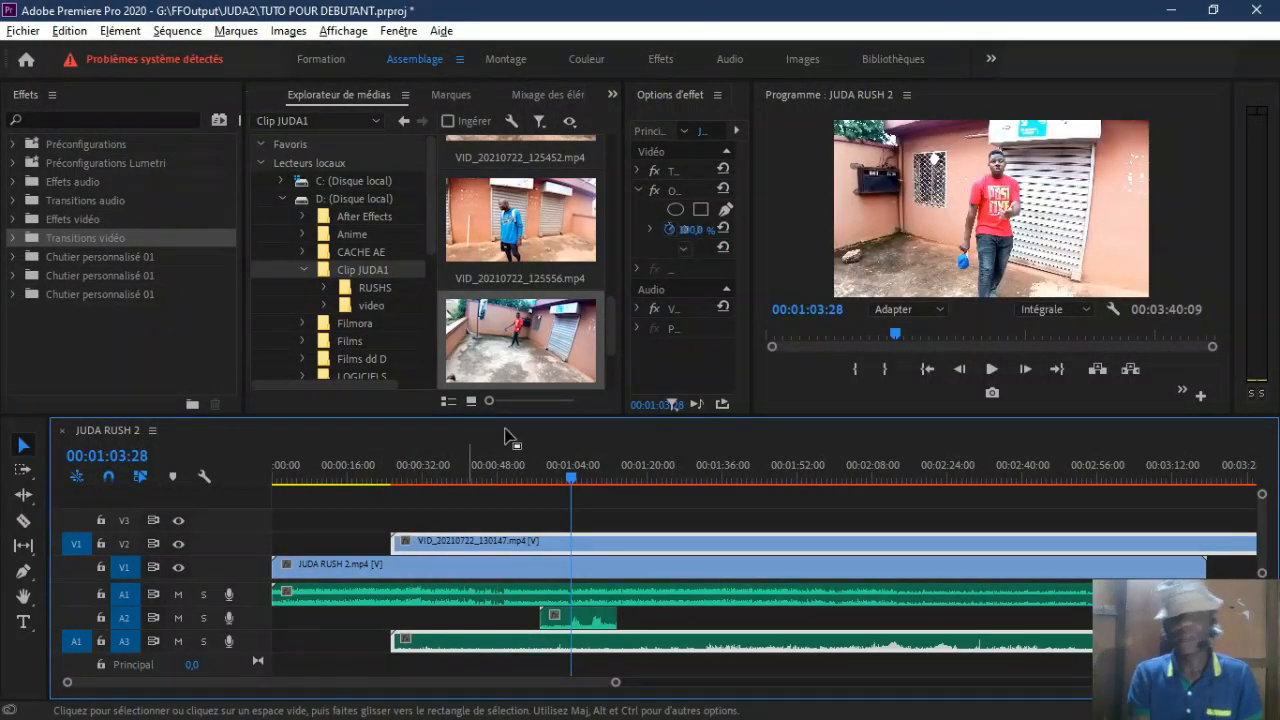
Step: Place the JUDA (Tayzone,Cr... song from Clip JUDA1 on track A2 at the sequence start and solo that track
left_click_drag(572, 478, 611, 485)
left_click(549, 596)
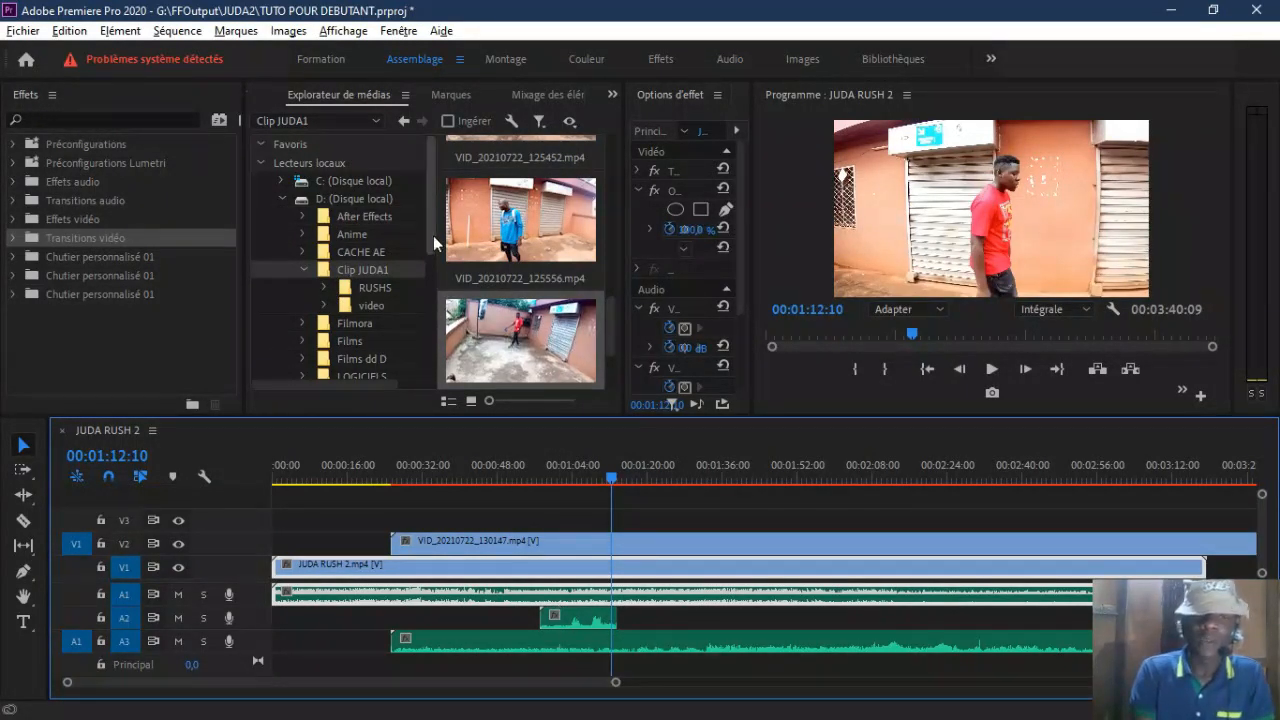
left_click_drag(610, 315, 603, 197)
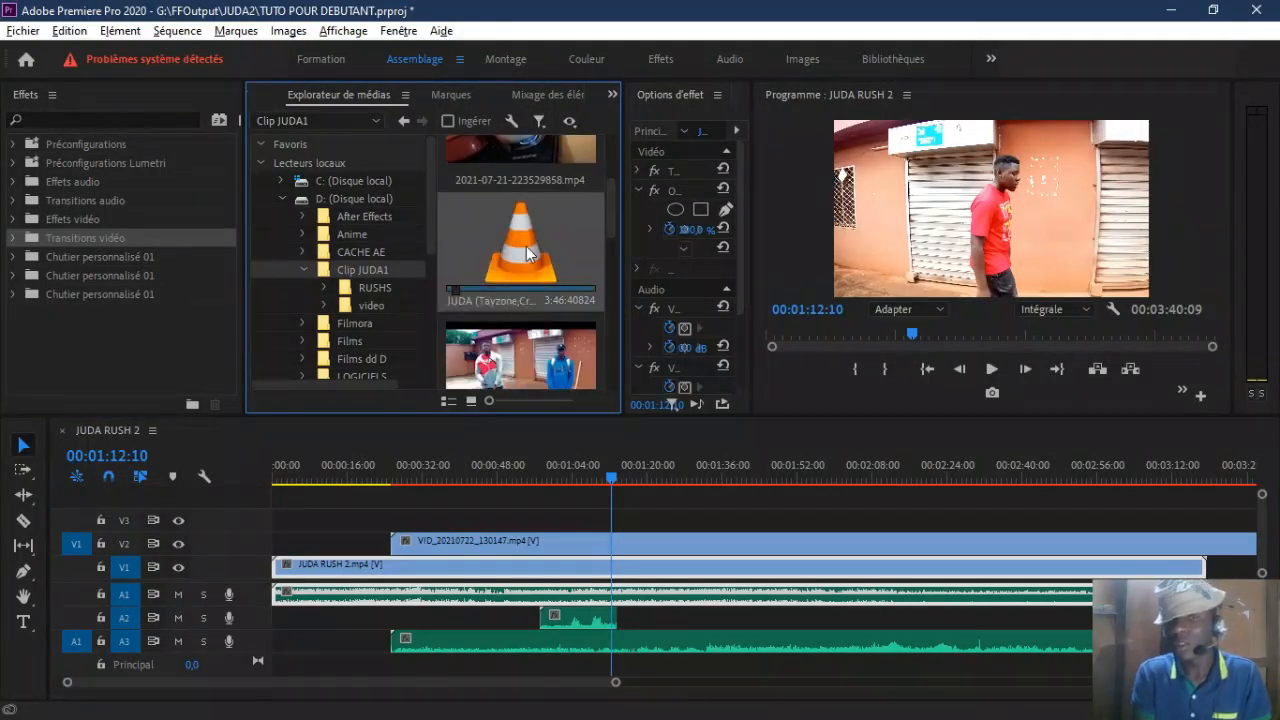
left_click_drag(540, 253, 277, 630)
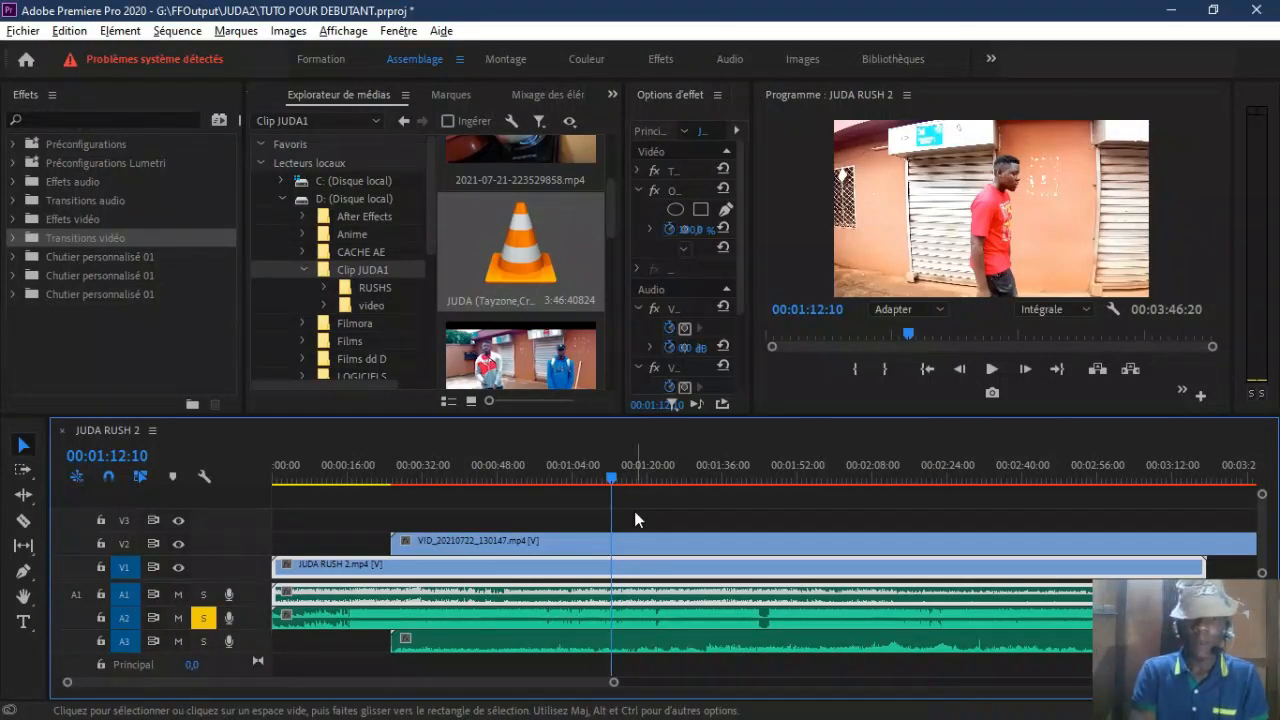
Step: Move the V2 clip to start at about 32 seconds and synchronize all timeline clips by audio, using track channel 1
left_click_drag(491, 540, 540, 542)
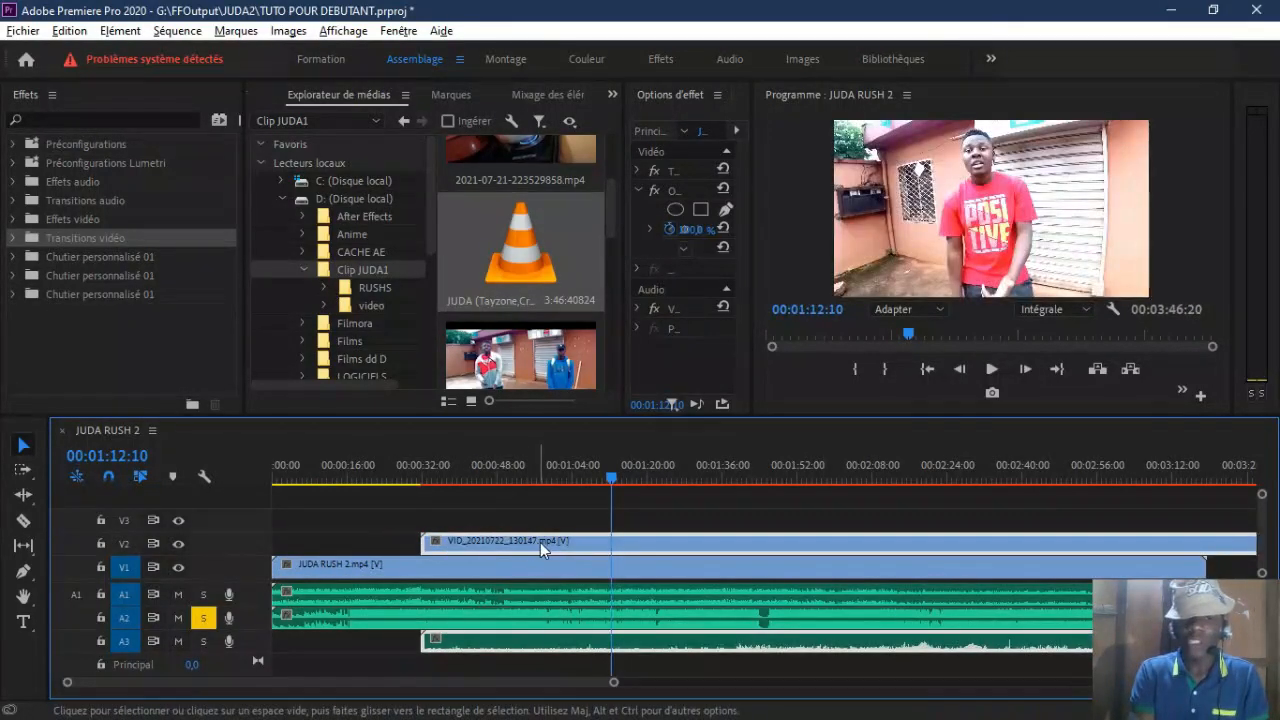
left_click(531, 564)
left_click(532, 623)
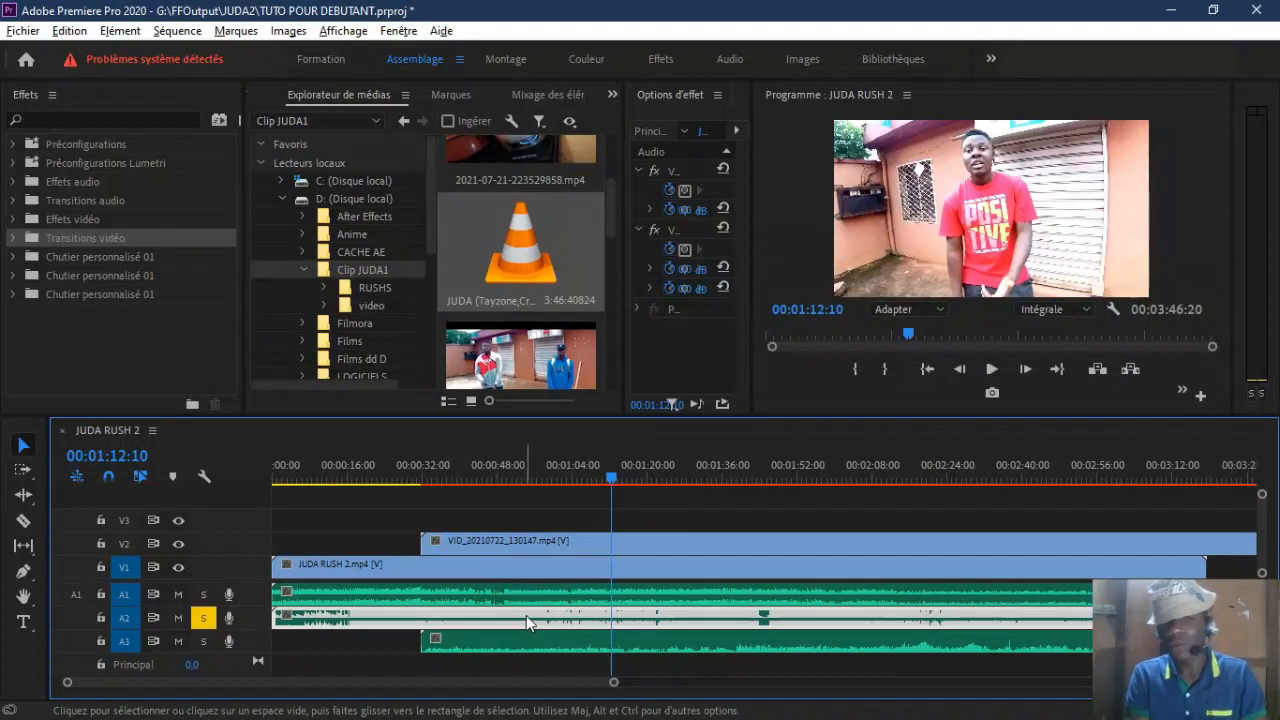
left_click(529, 562, "shift")
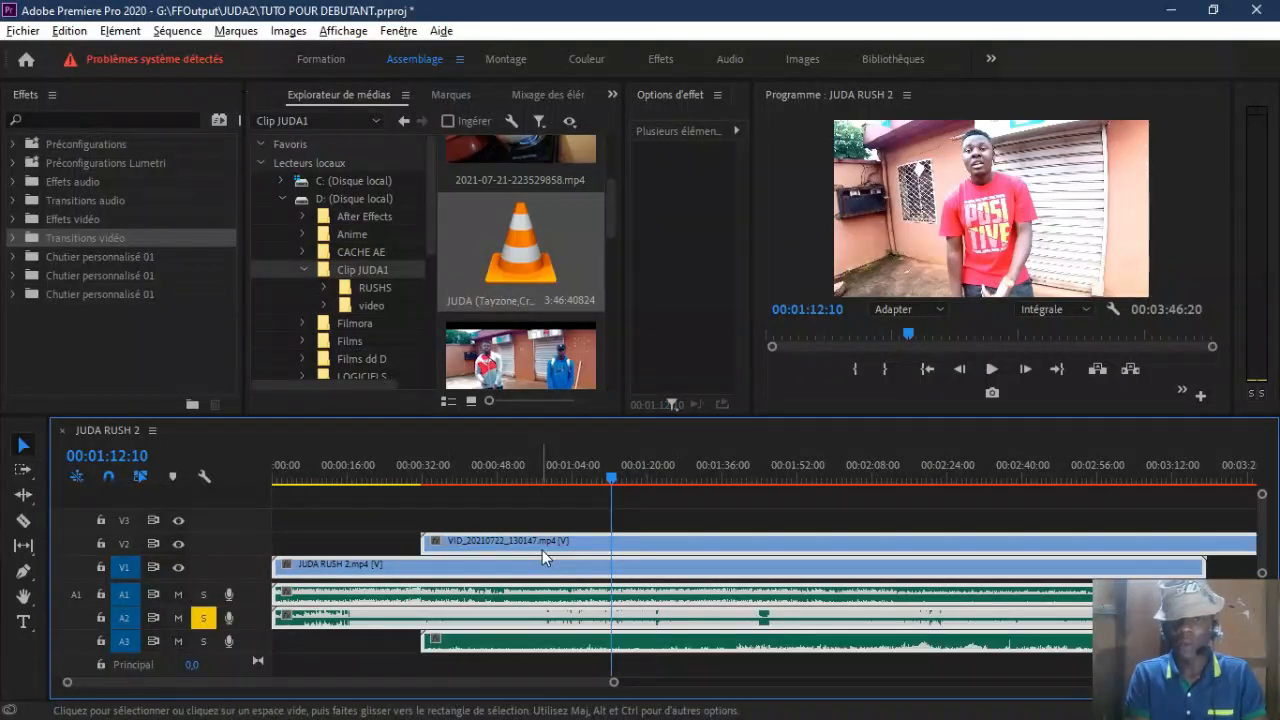
right_click(542, 550)
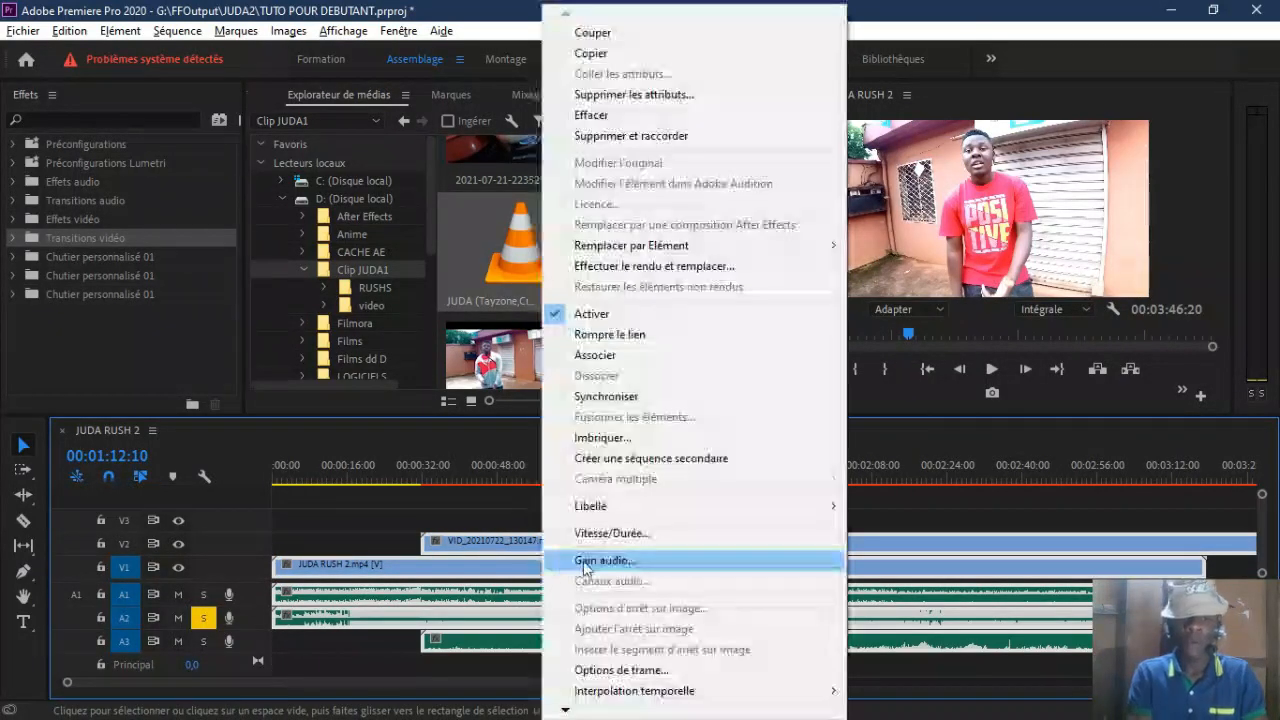
left_click(616, 397)
left_click(550, 308)
left_click(530, 355)
left_click(519, 408)
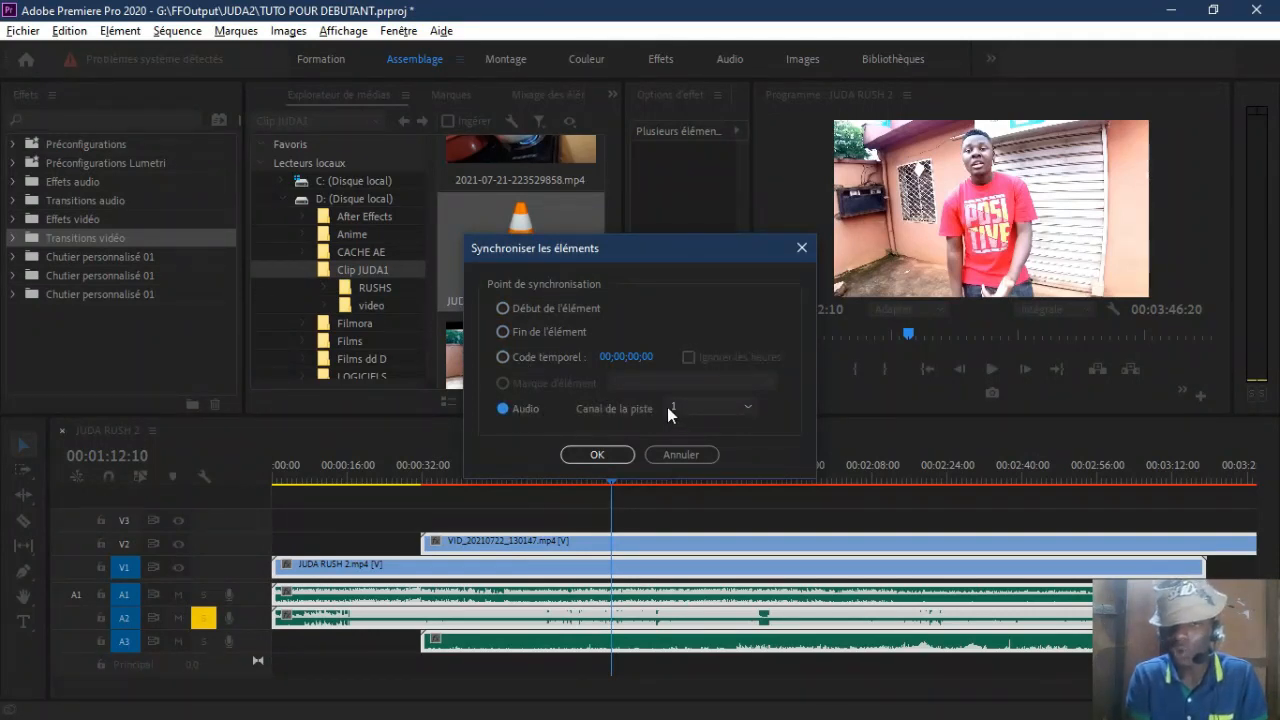
left_click(697, 405)
left_click(699, 421)
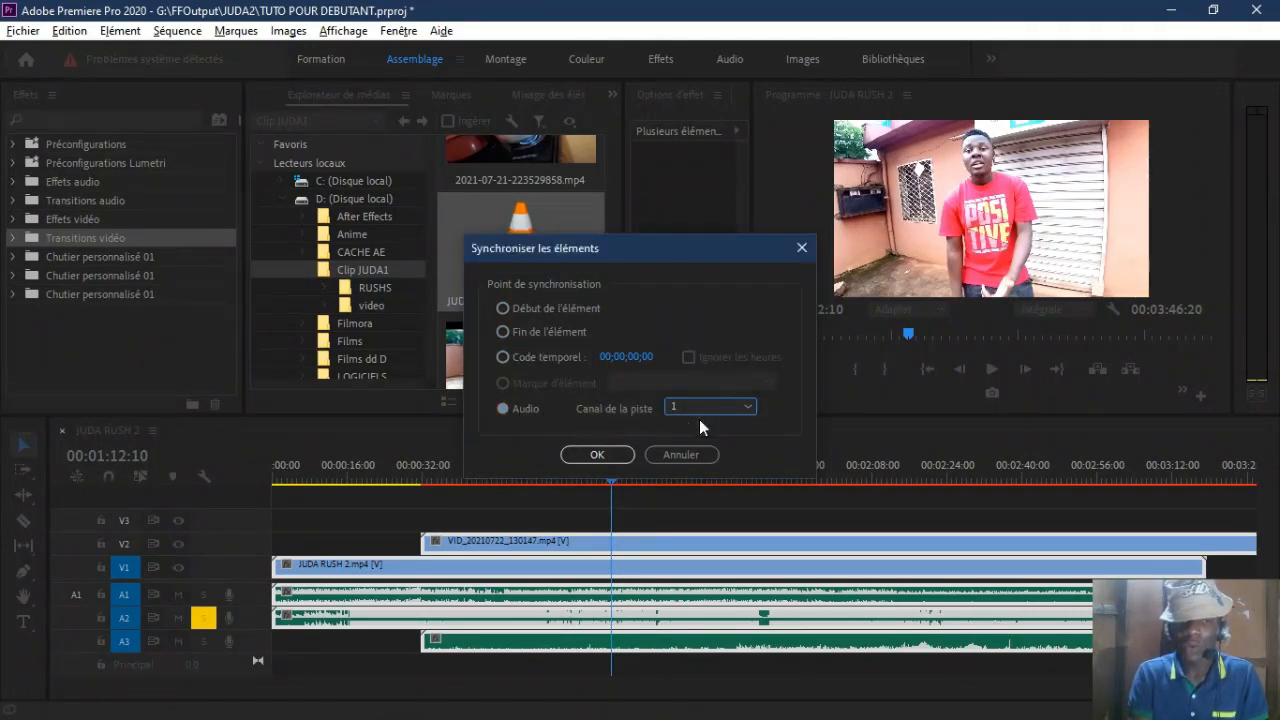
left_click(597, 455)
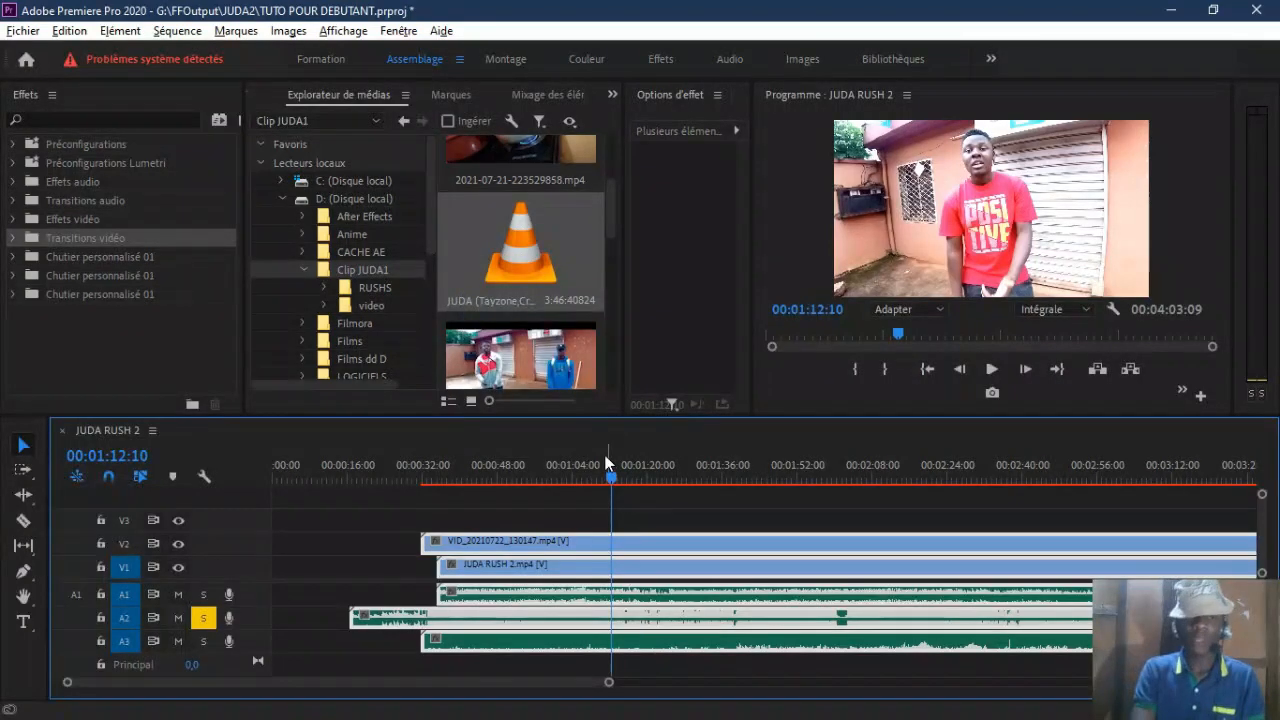
Step: Cut VID_20210722_130147.mp4 on V2 at 00:02:20:26 and delete the part before the cut with its audio
left_click_drag(443, 459, 503, 470)
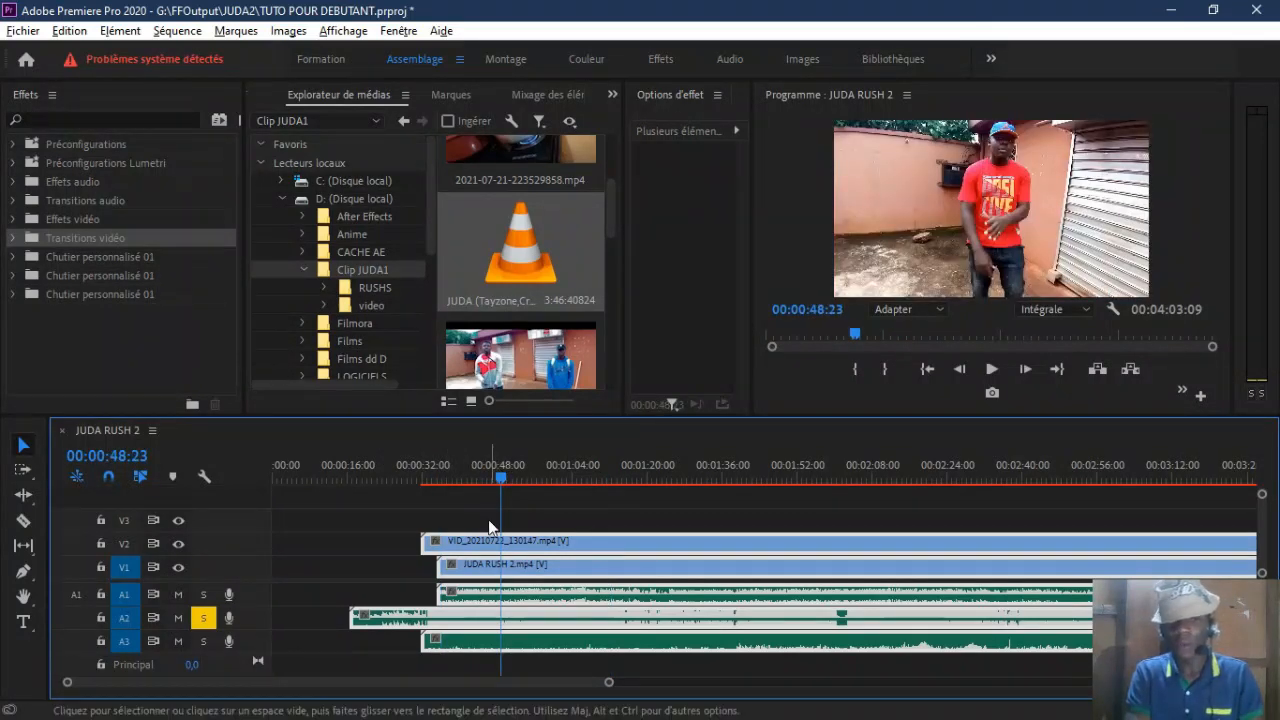
left_click(933, 463)
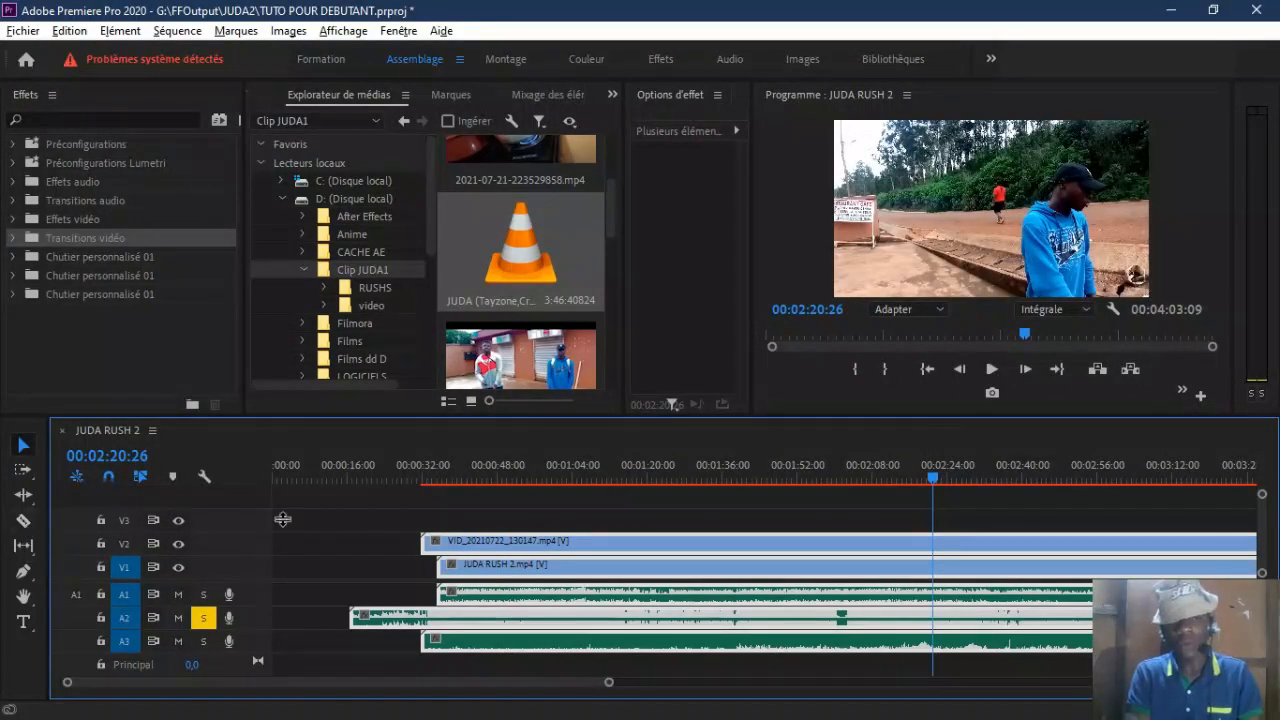
left_click(358, 511)
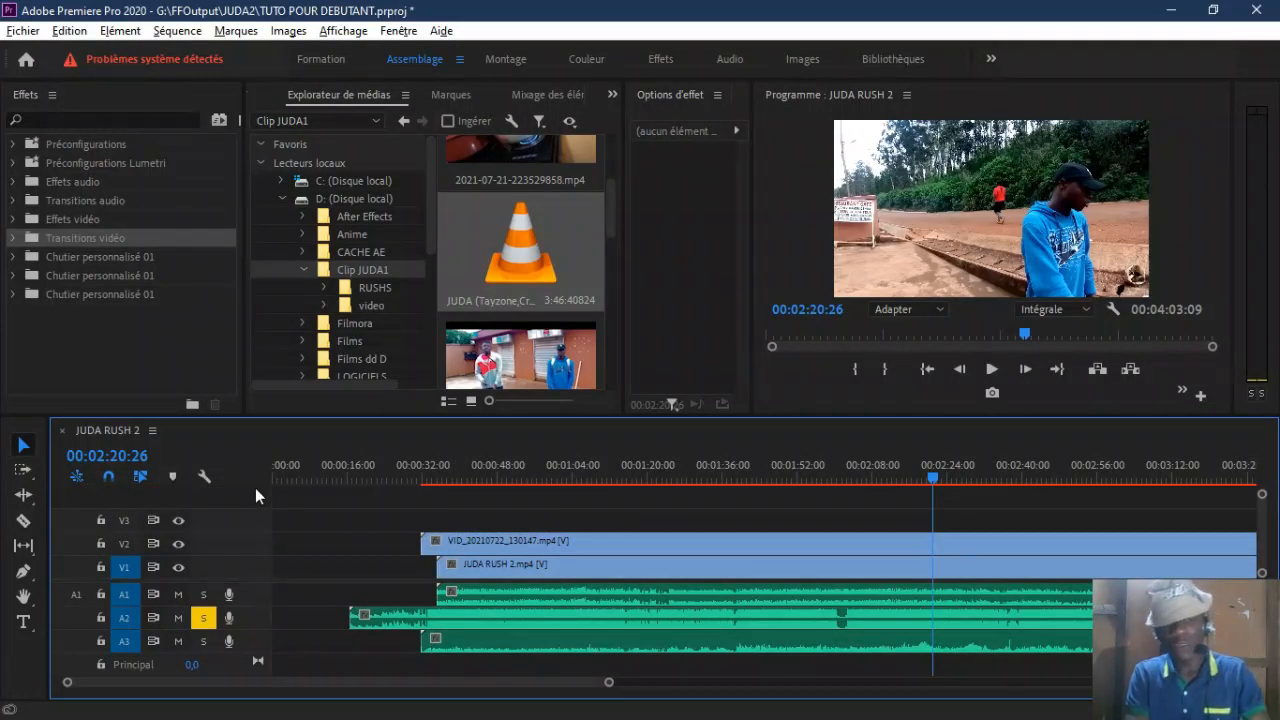
key("c")
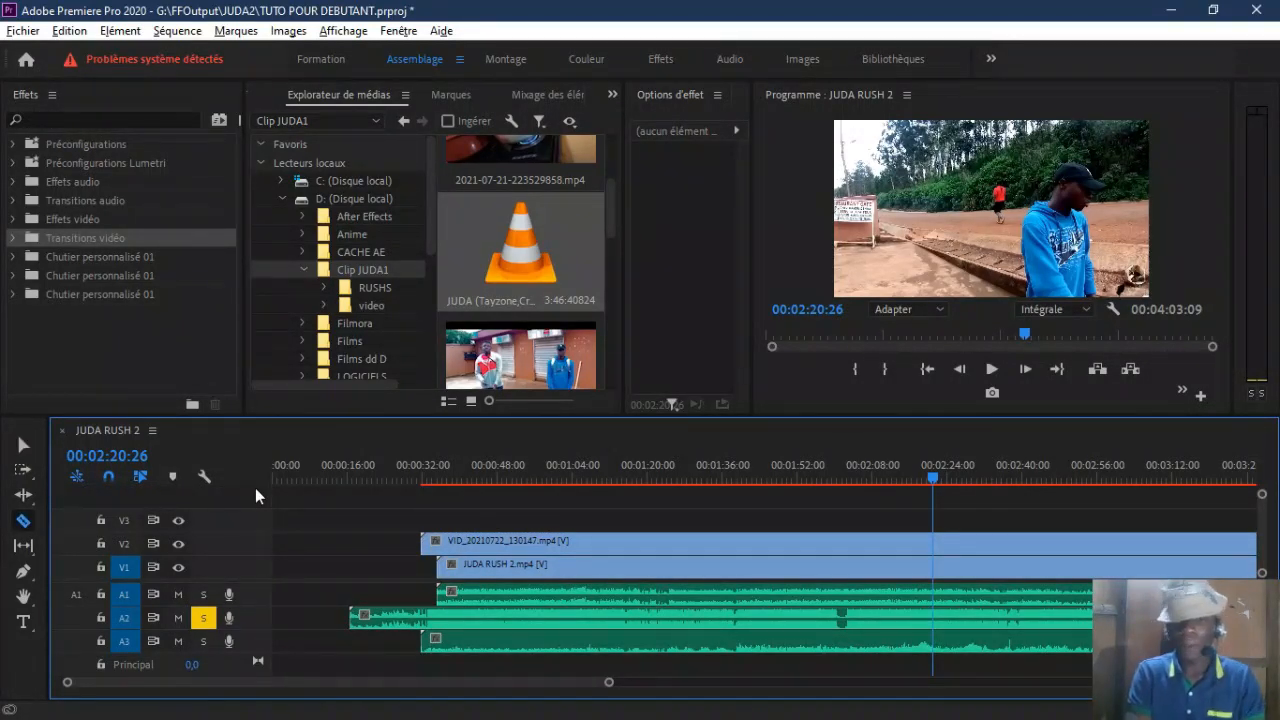
left_click(941, 553)
right_click(875, 548)
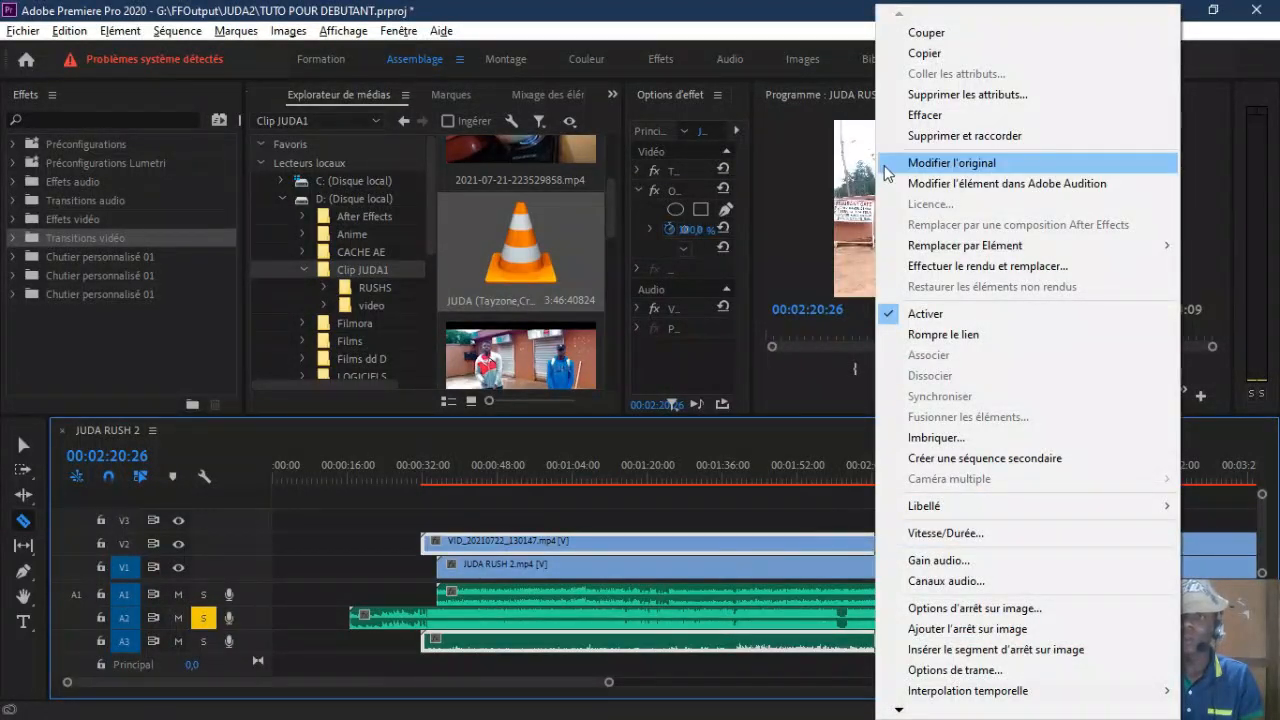
left_click(928, 115)
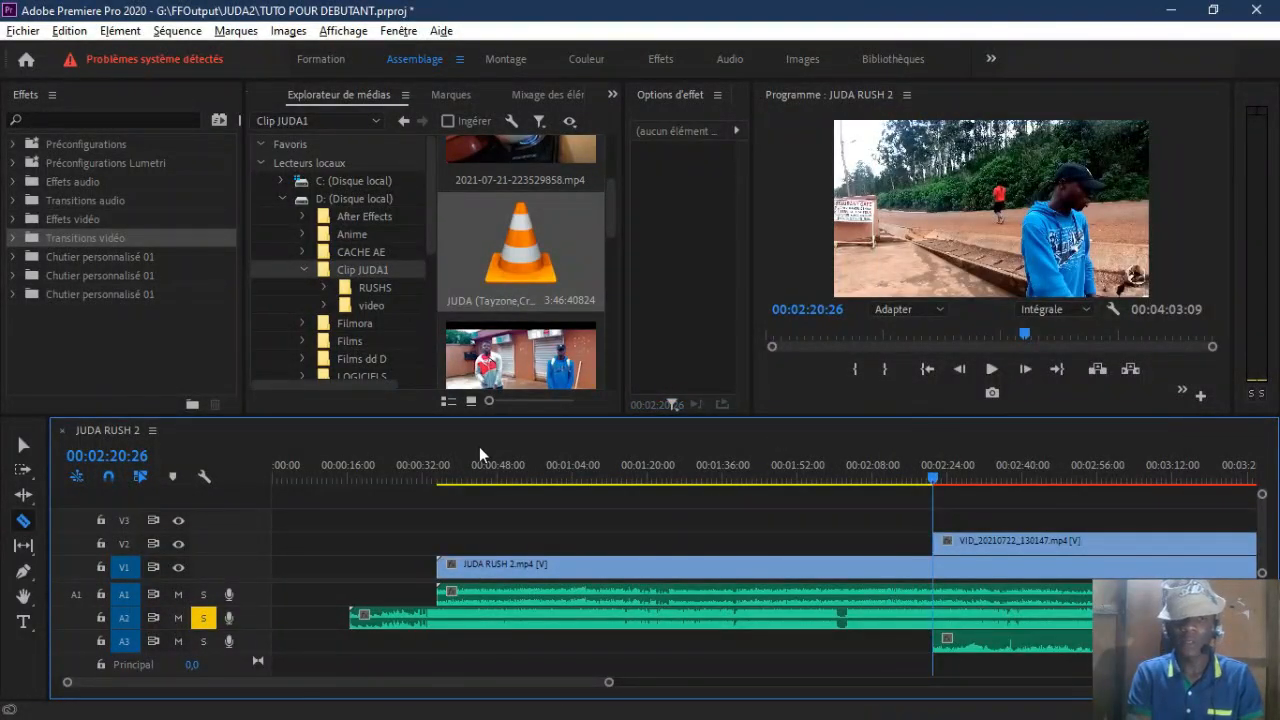
Step: Play the sequence from 00:00:35:17 and again from about 00:02:30 to check the audio and picture synchronization
left_click(437, 478)
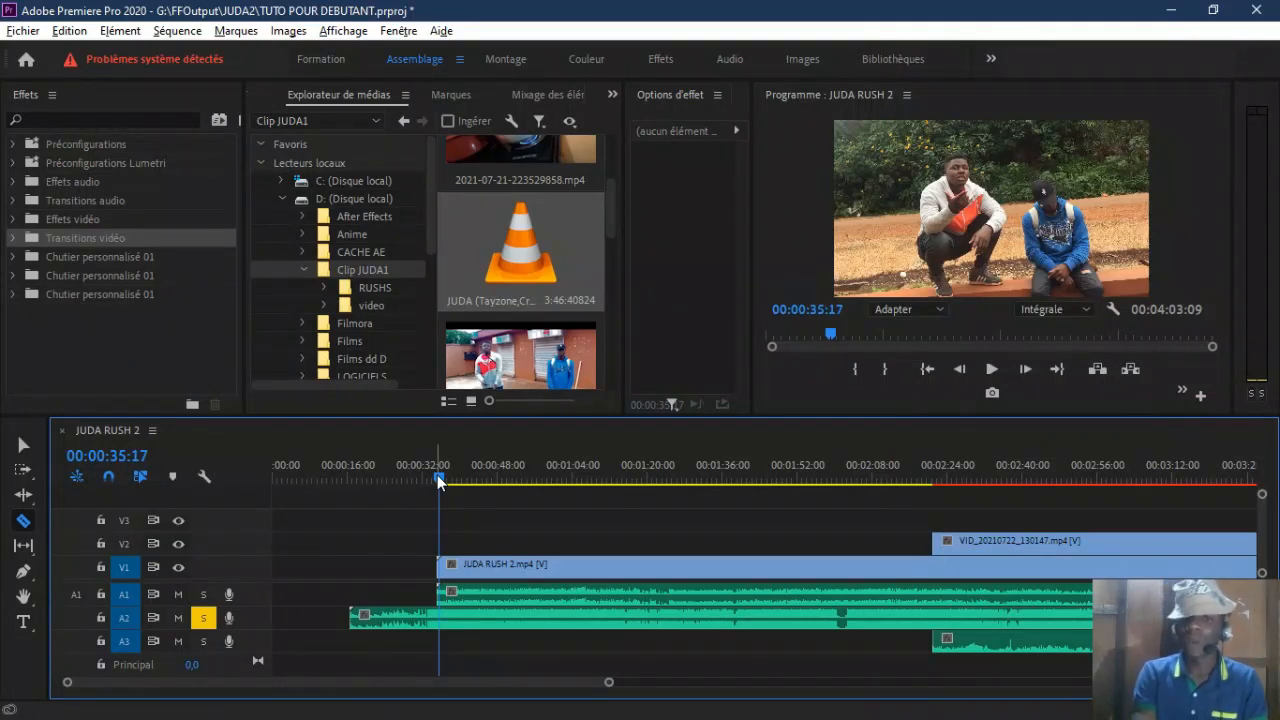
key("space")
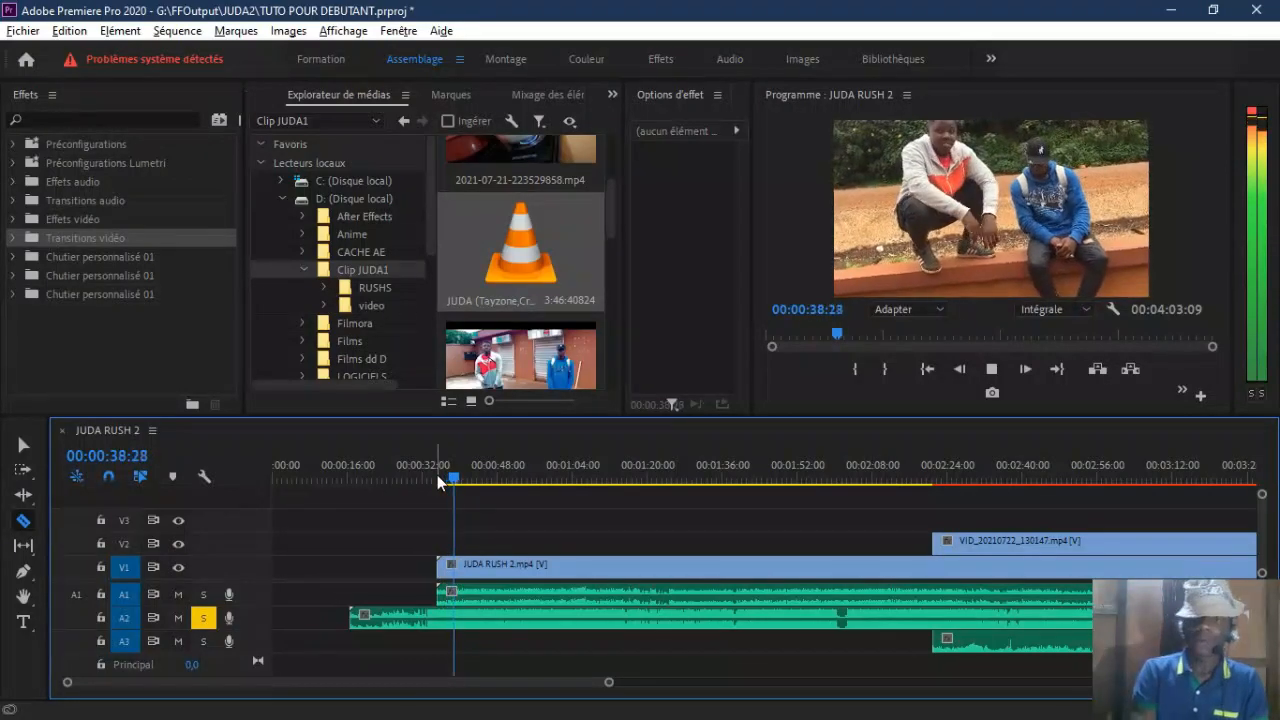
key("space")
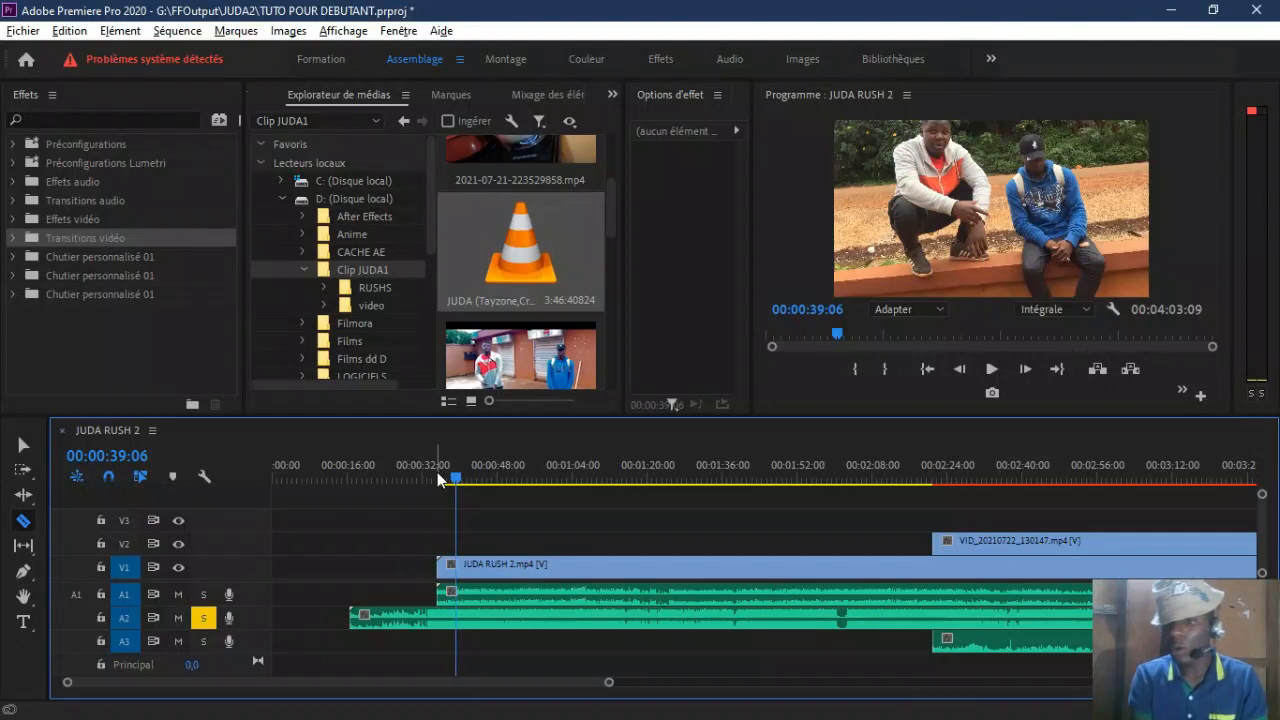
left_click(976, 466)
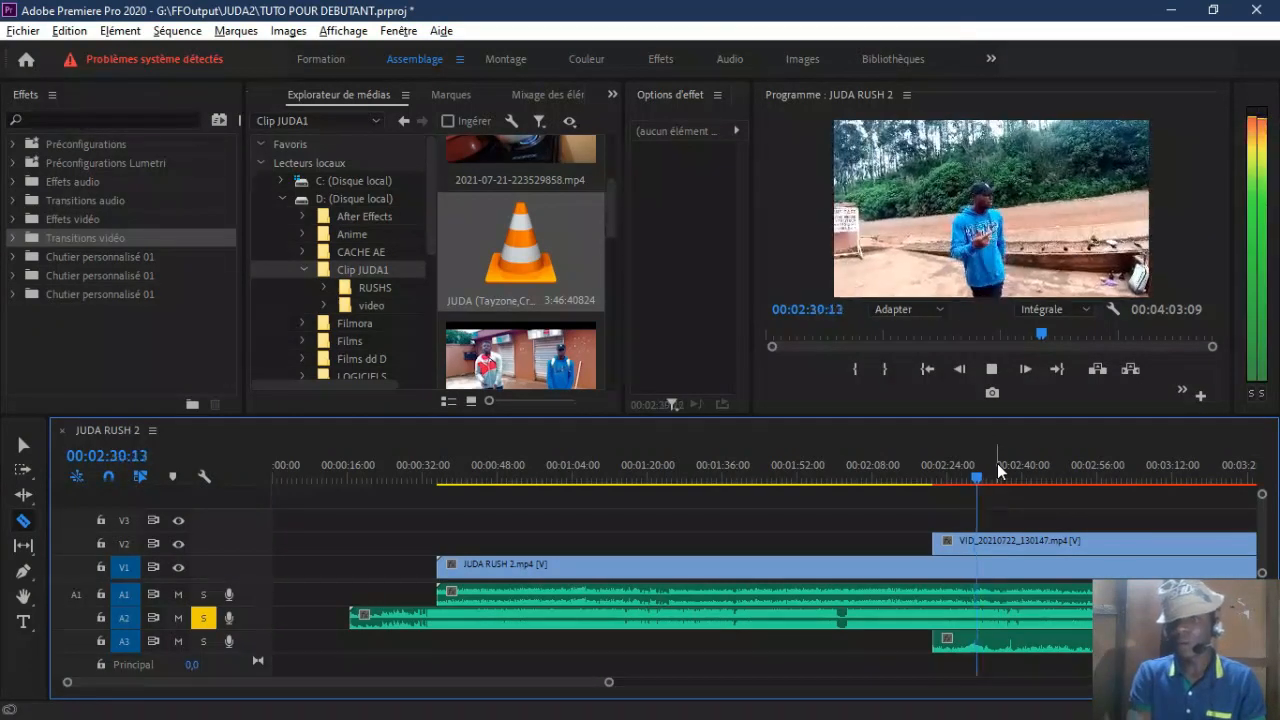
key("space")
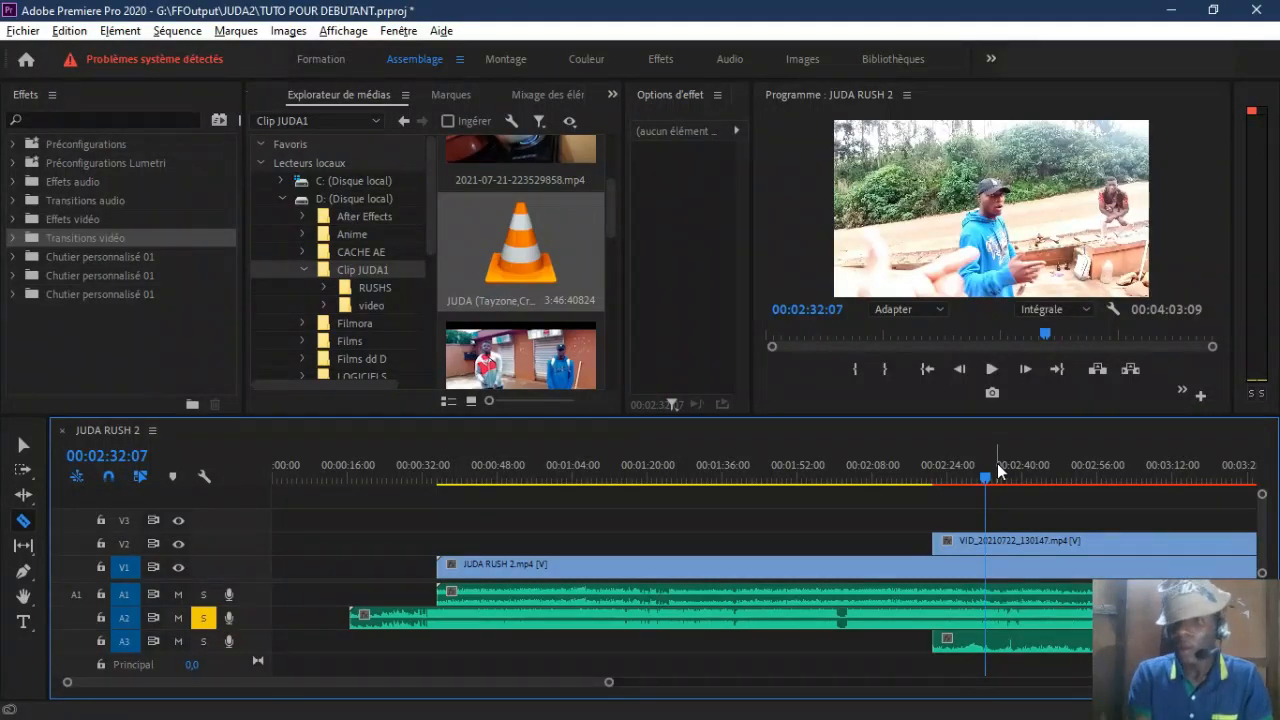
Step: Cut JUDA RUSH 2.mp4 on V1 with the Razor at 00:01:01:16, about 00:01:19 and about 00:01:37
left_click(933, 466)
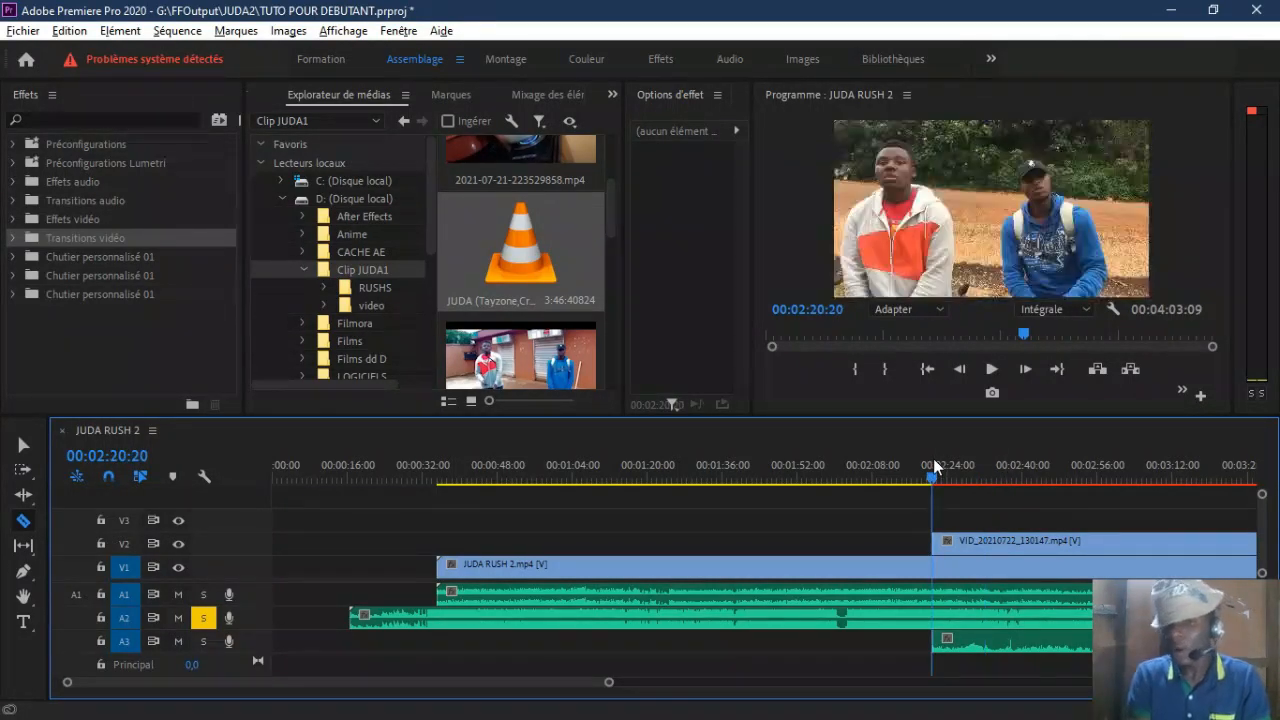
left_click(674, 470)
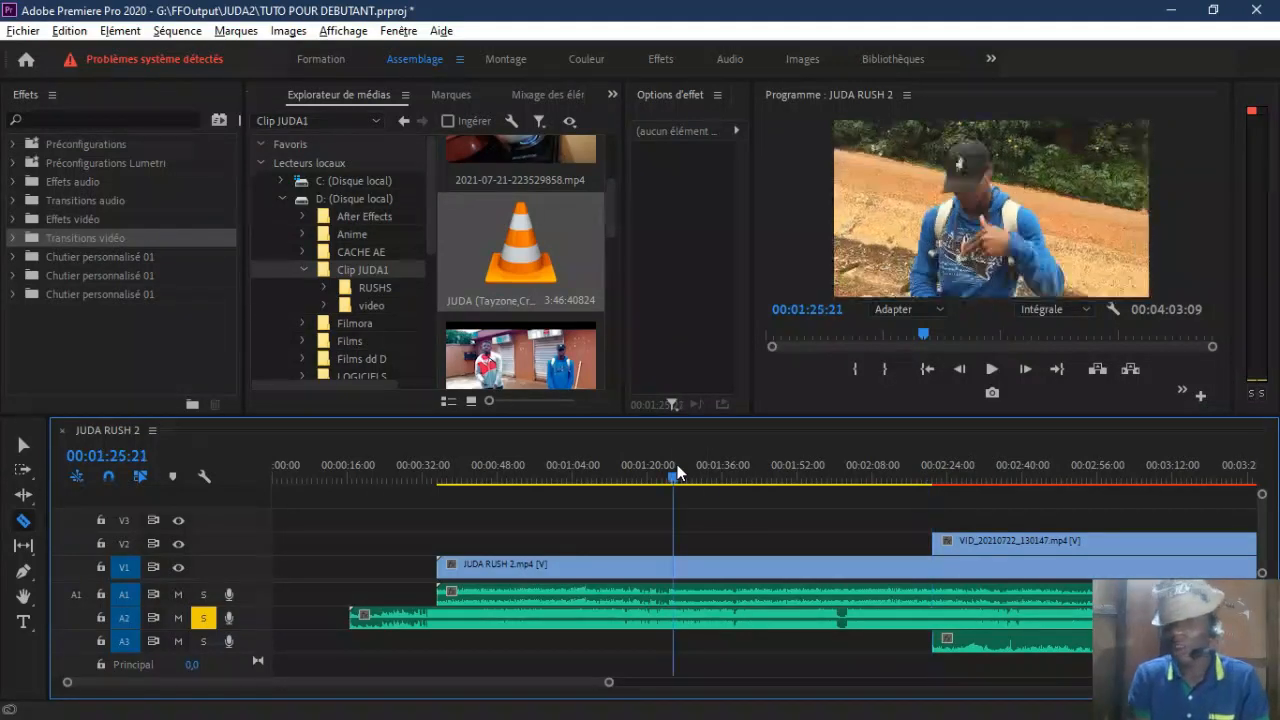
left_click(520, 470)
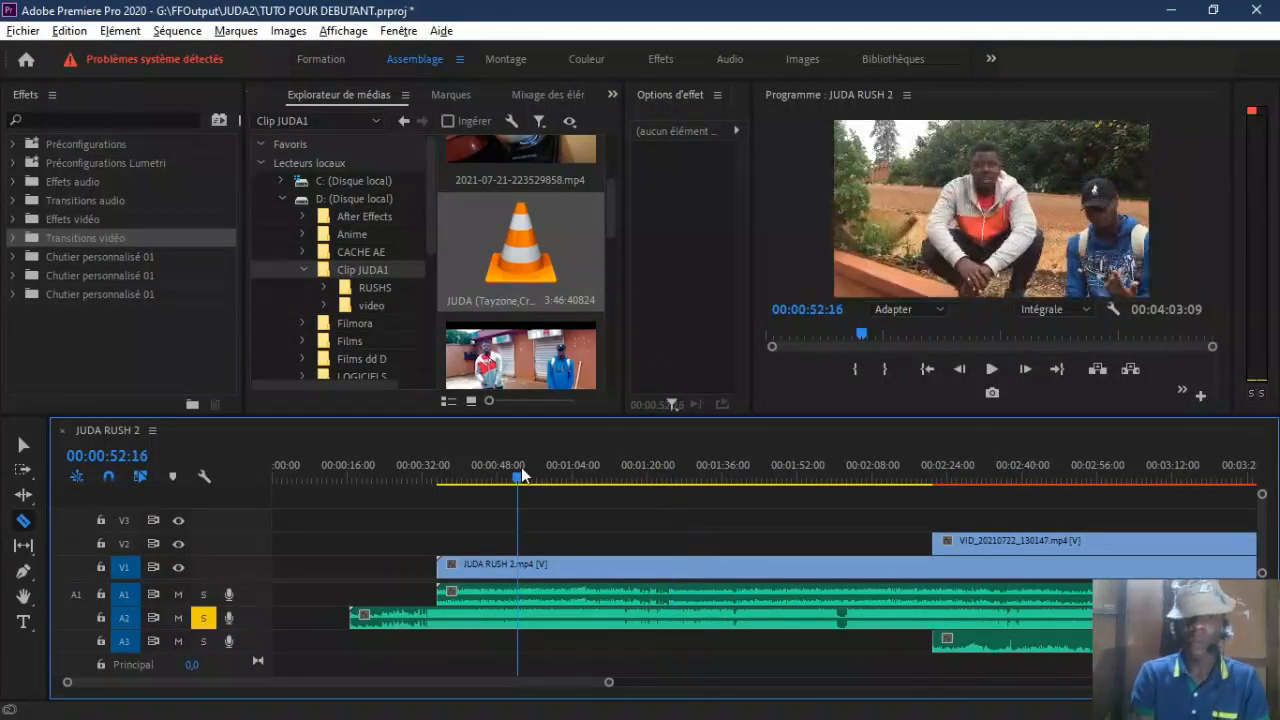
left_click(497, 474)
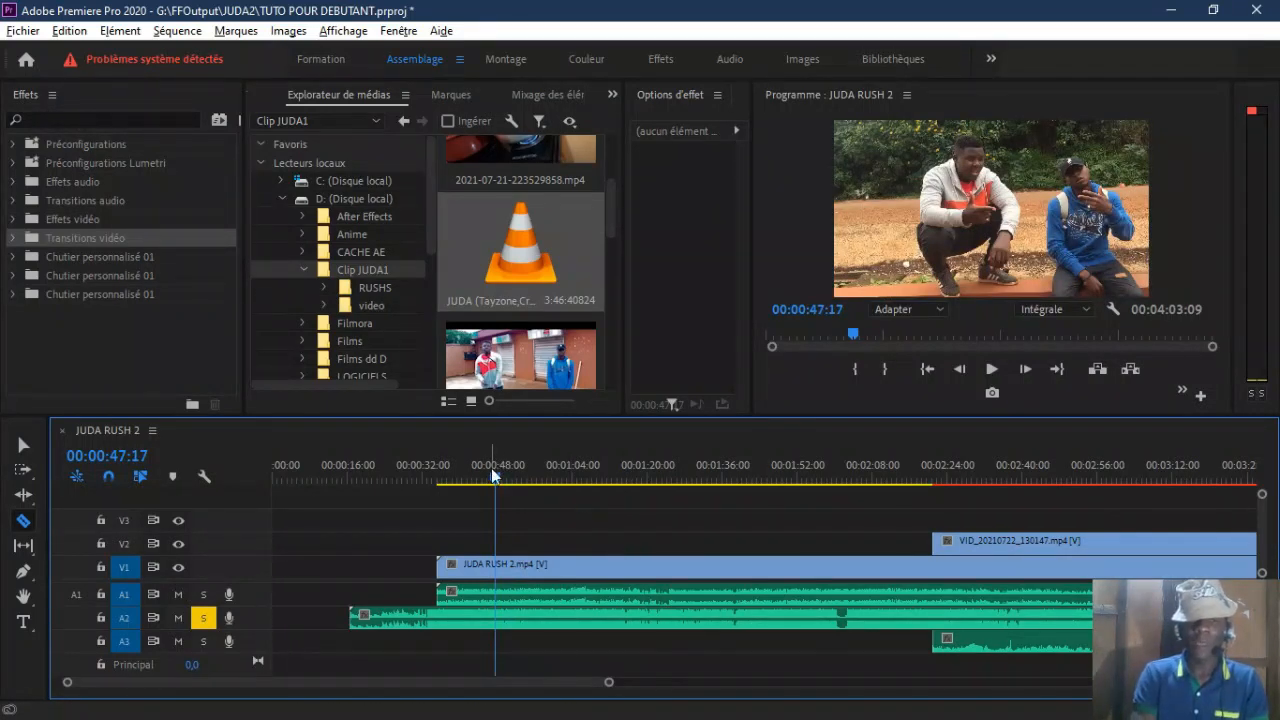
left_click(571, 477)
left_click(534, 477)
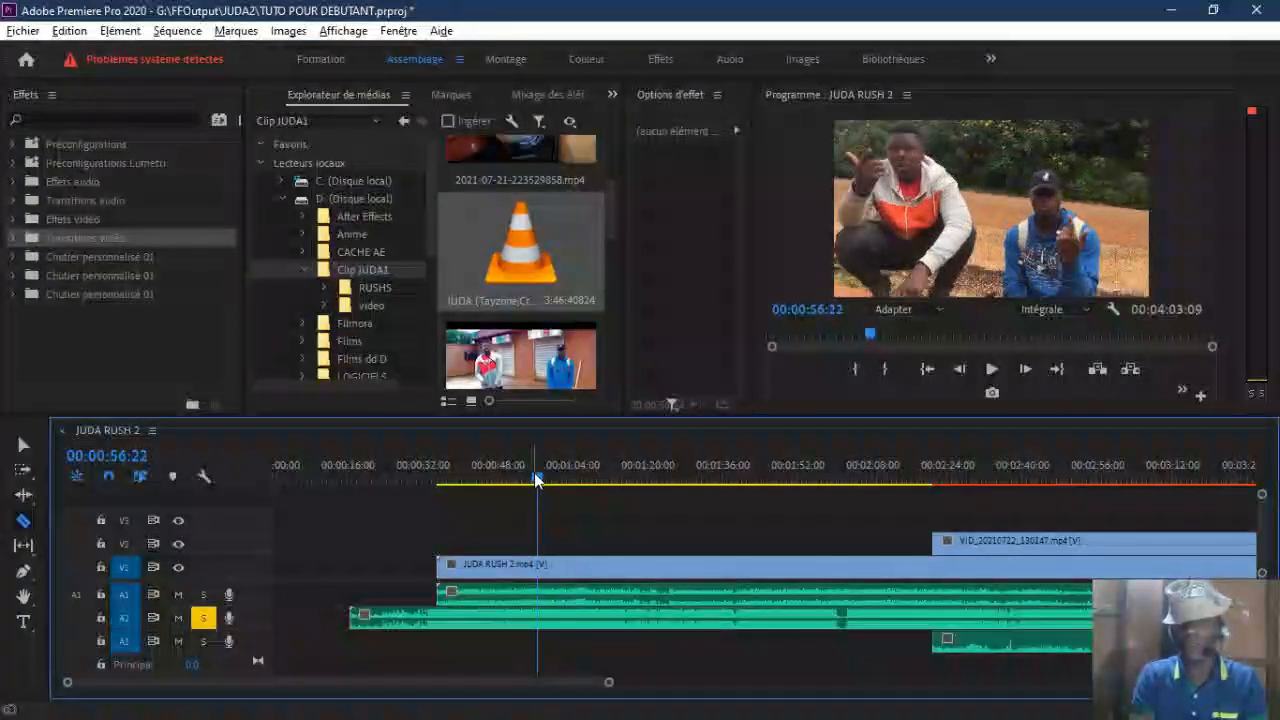
left_click_drag(539, 477, 560, 479)
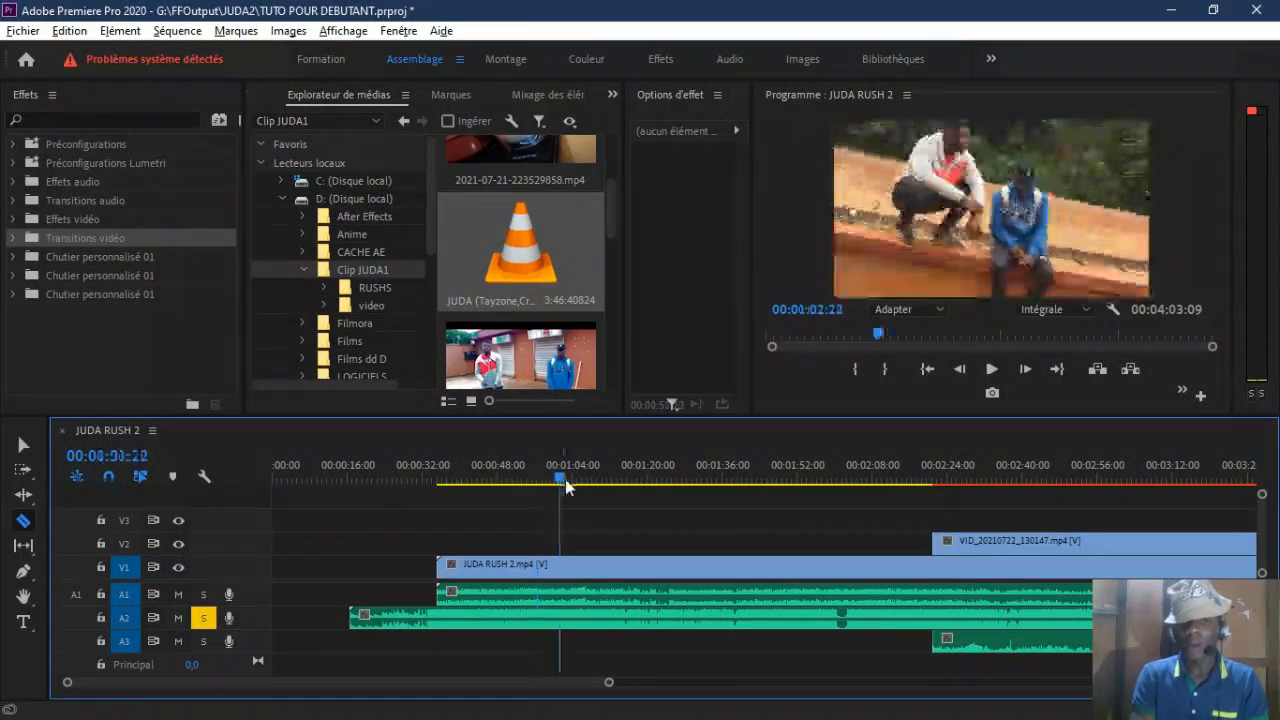
left_click(563, 571)
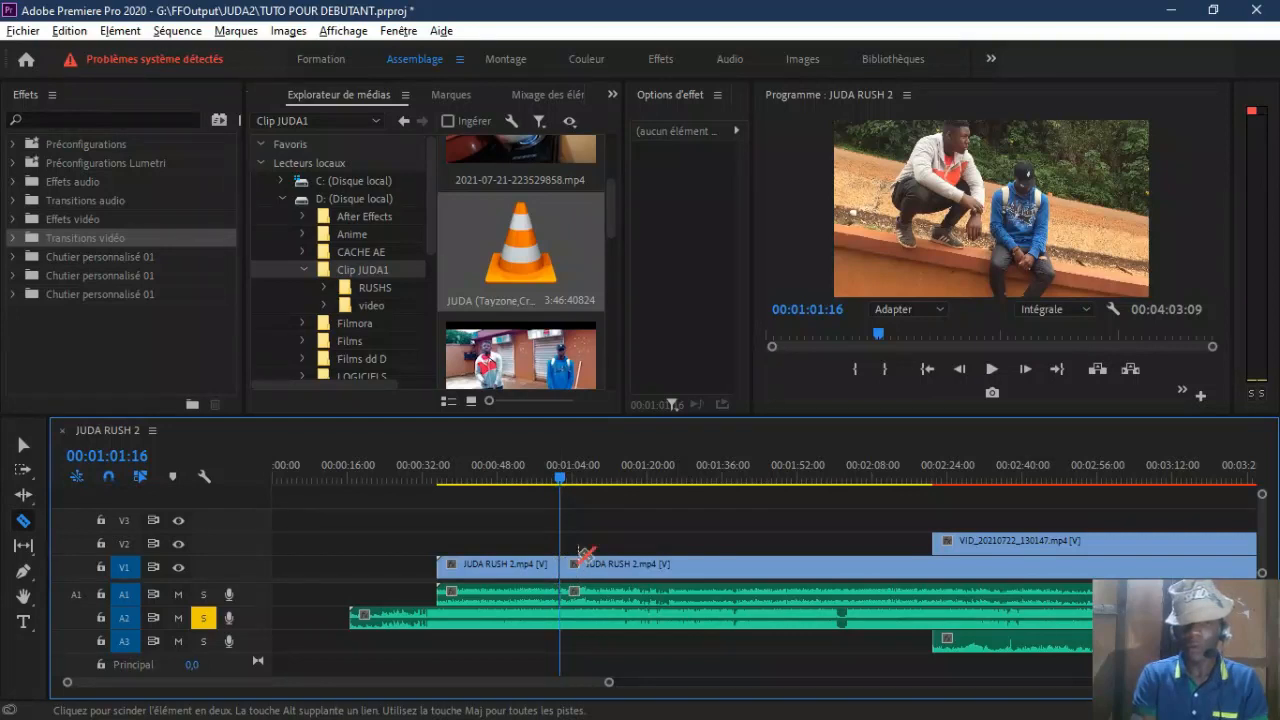
left_click(643, 566)
left_click(728, 567)
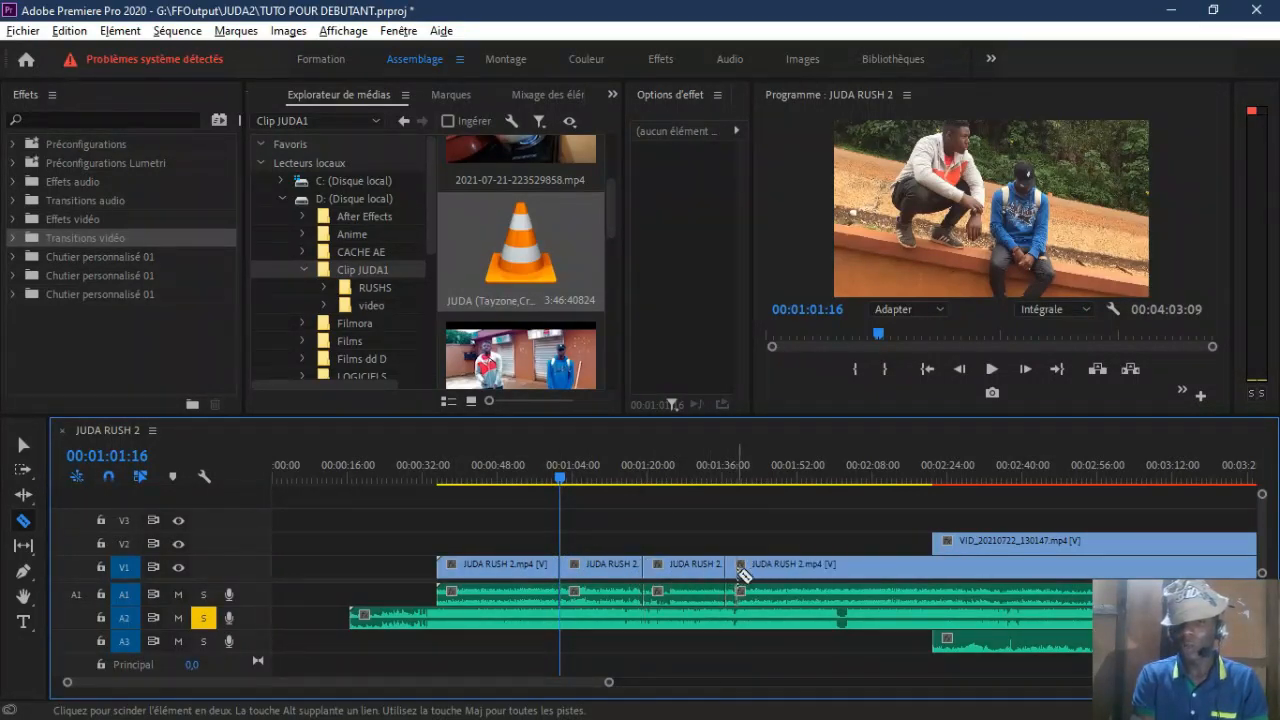
Step: Split the clips on the targeted tracks V1, A1, A2 and A3 at 00:02:31:07
left_click_drag(554, 474, 978, 519)
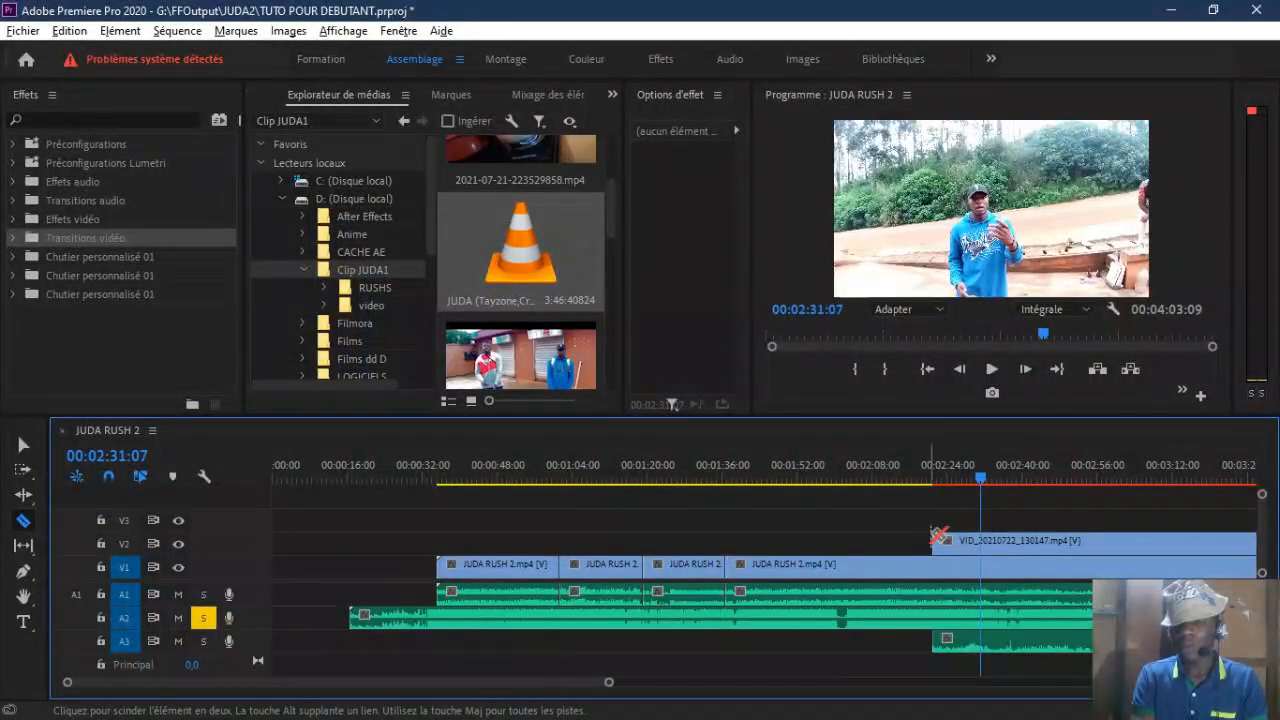
key("ctrl+k")
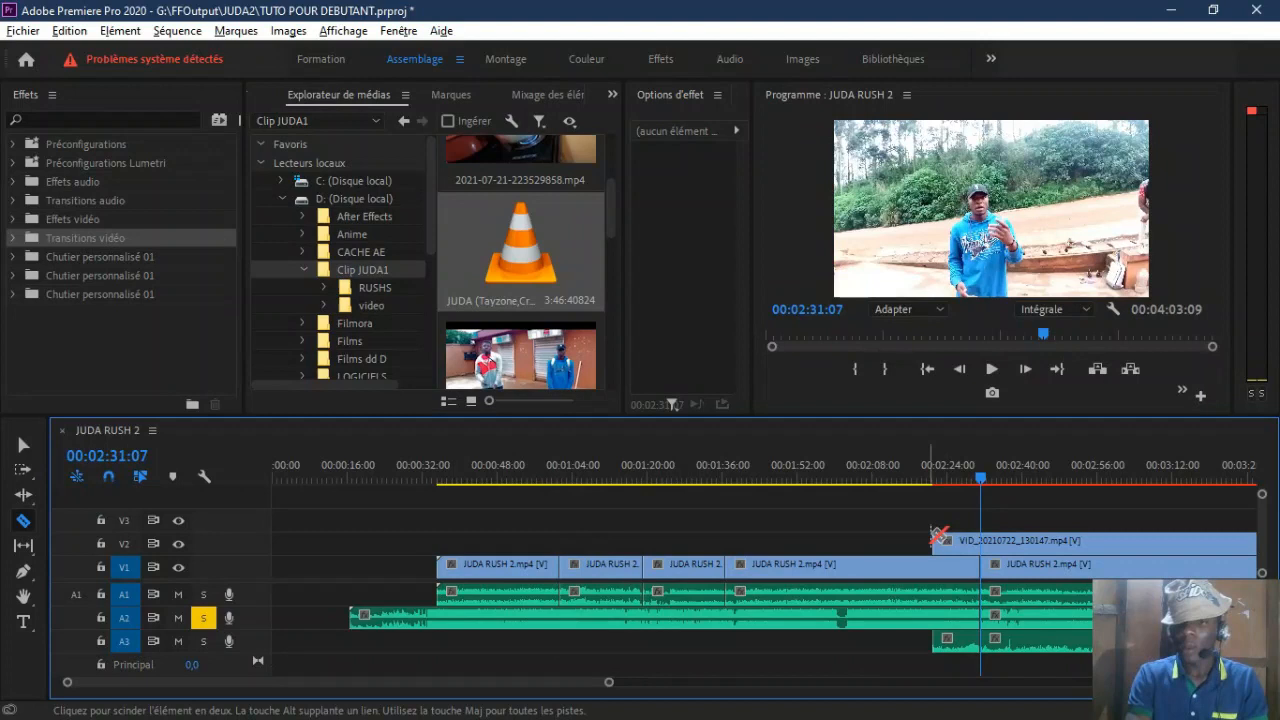
Step: Target V2 in addition to V1 and the audio tracks, and split the clips on all targeted tracks at 00:02:43:13
left_click(128, 571)
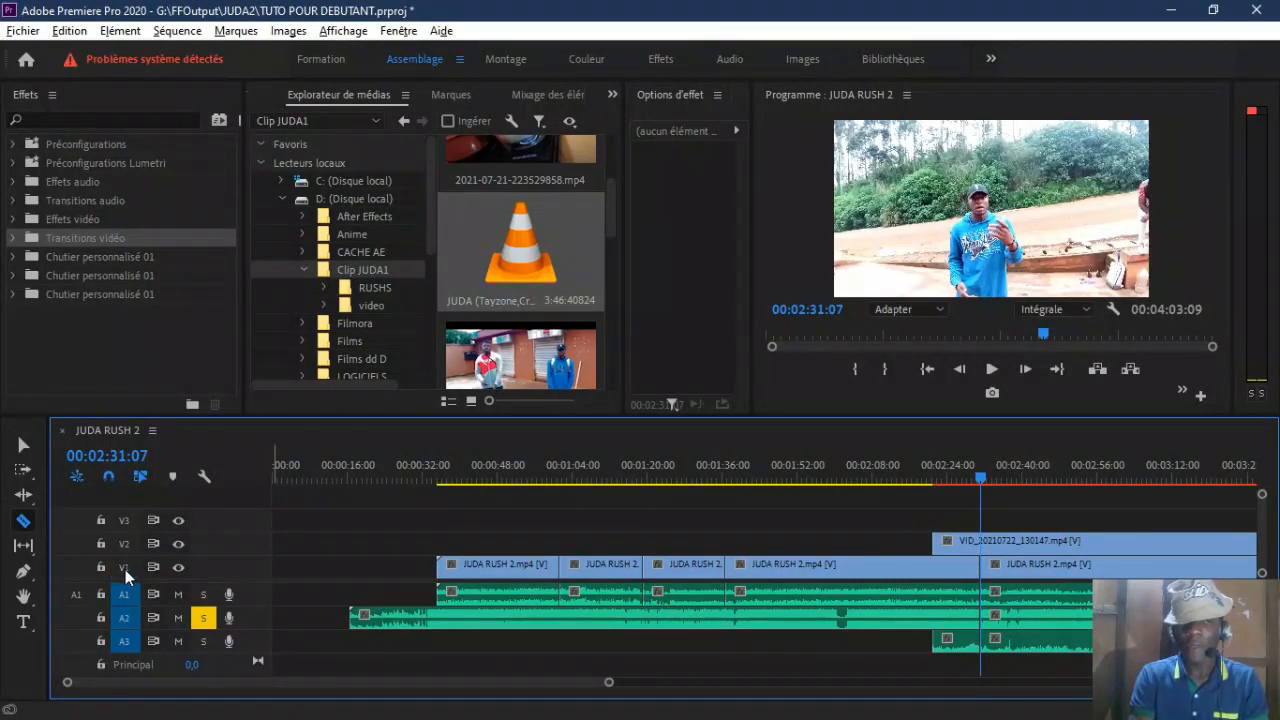
left_click(119, 572)
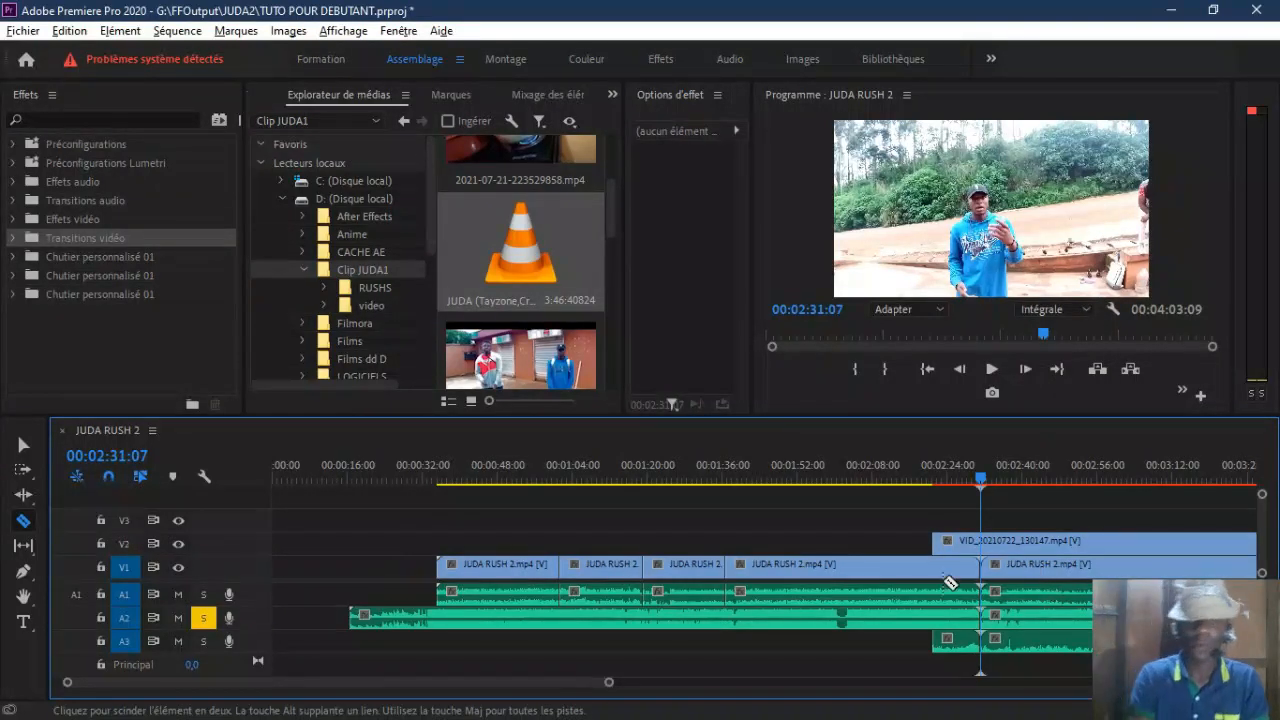
left_click(125, 545)
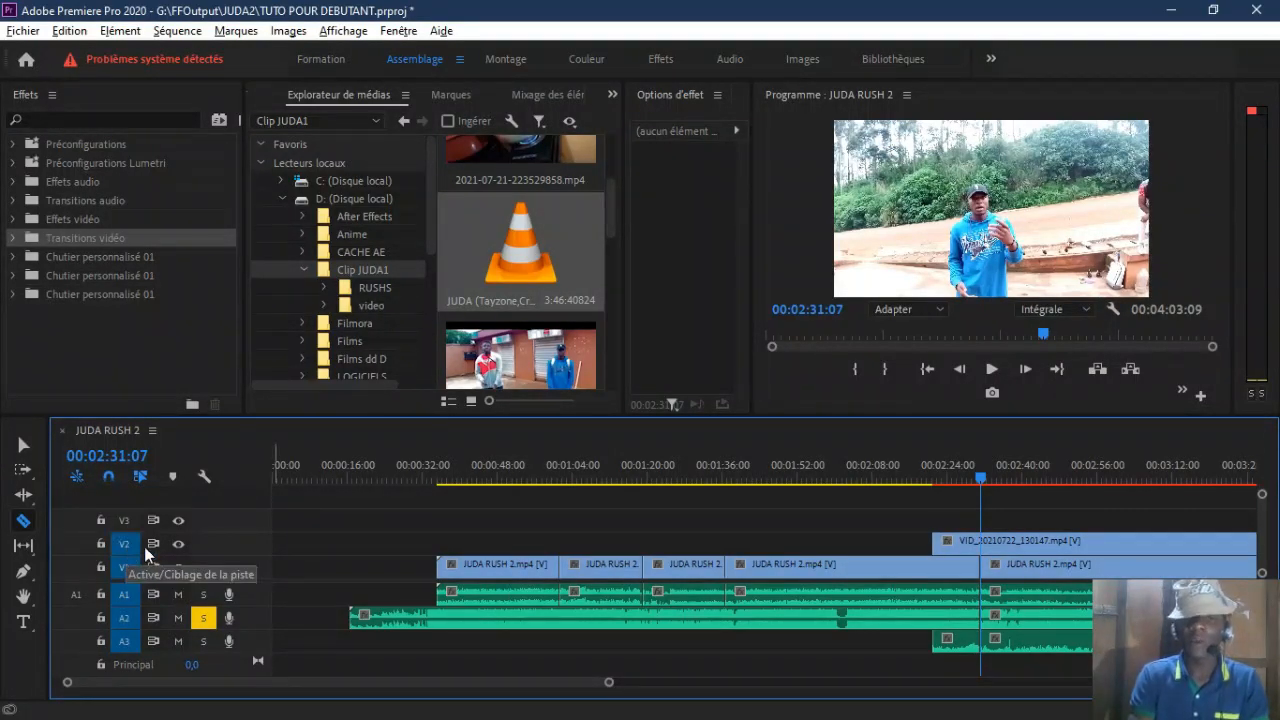
left_click(1037, 474)
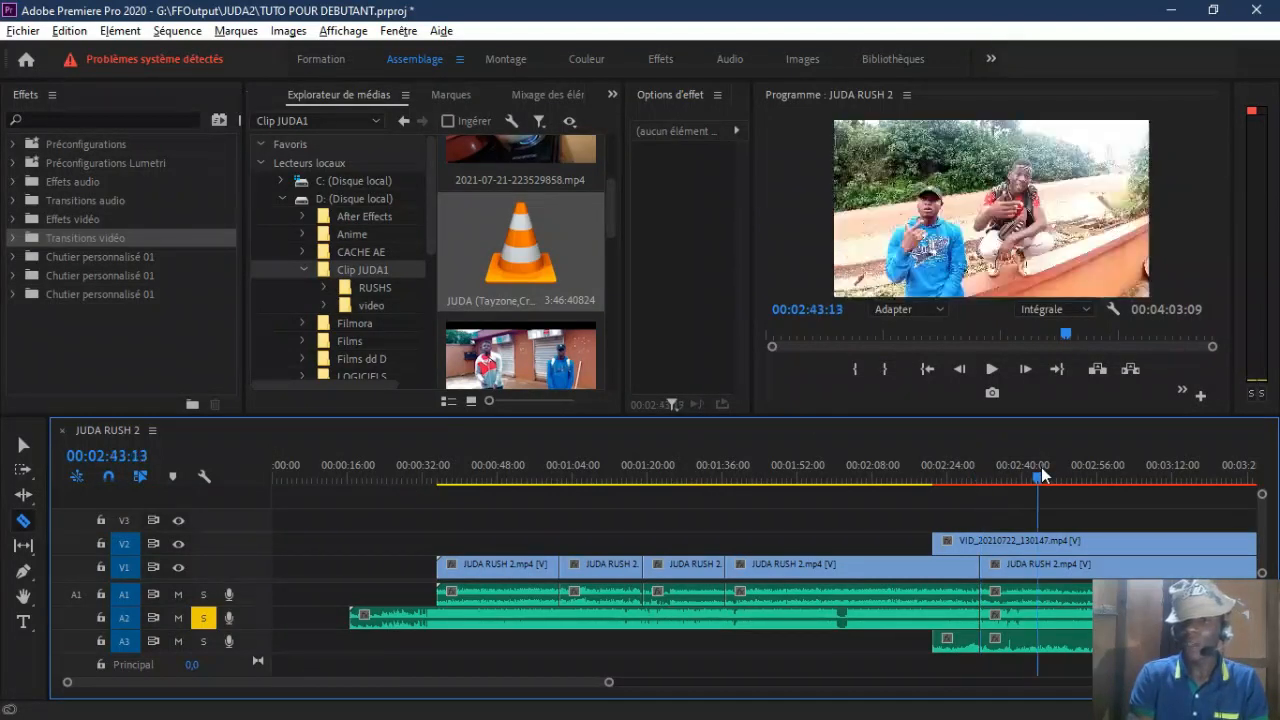
key("ctrl+k")
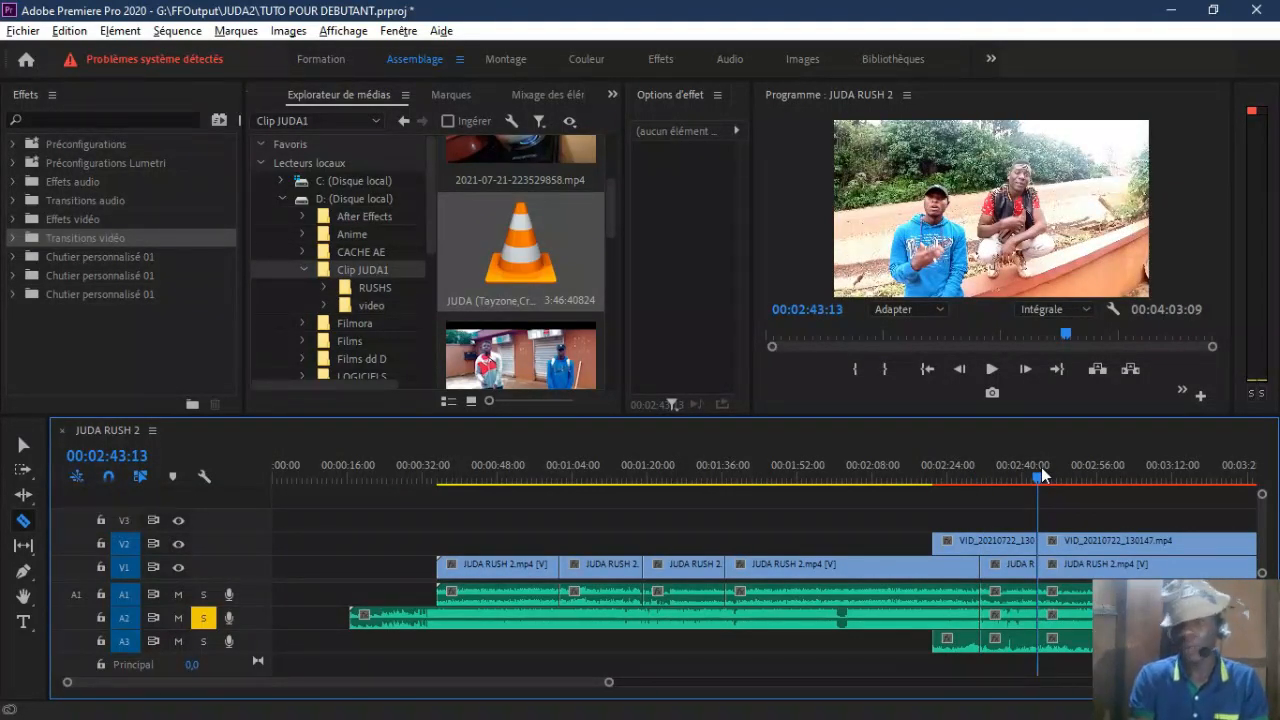
Step: Cut VID_20210722_130147.mp4 on V2 with the Razor at the existing V1 cut at 00:02:31:07
left_click(439, 470)
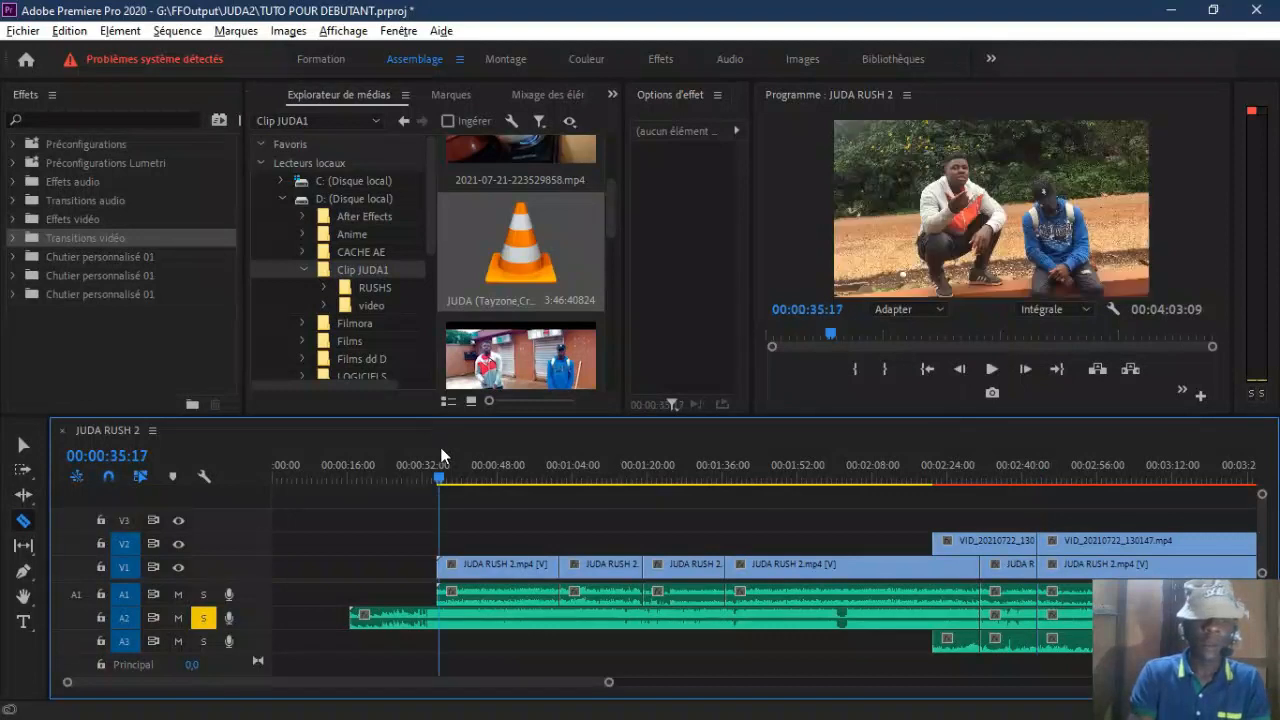
left_click_drag(991, 468, 956, 472)
left_click(982, 545)
key("v")
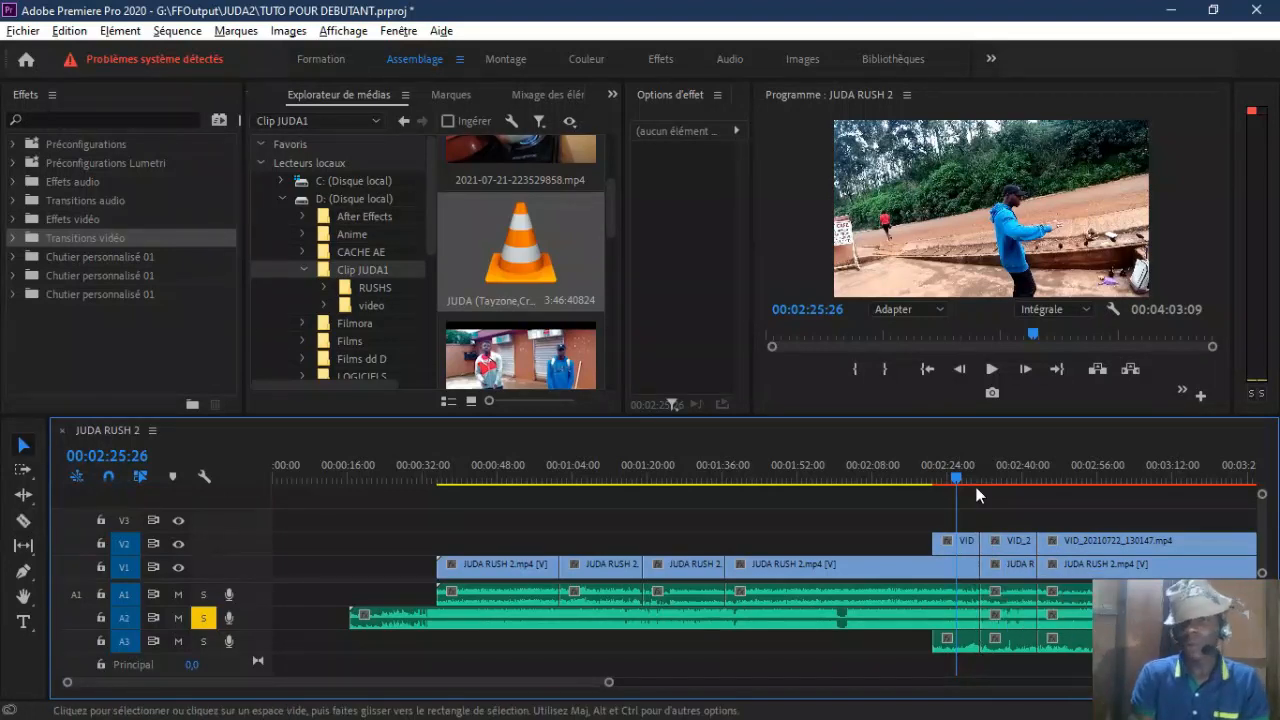
Step: Hide and show the V2 track output at 00:02:35:13 to compare its picture with the V1 clip underneath
left_click_drag(990, 479, 1001, 481)
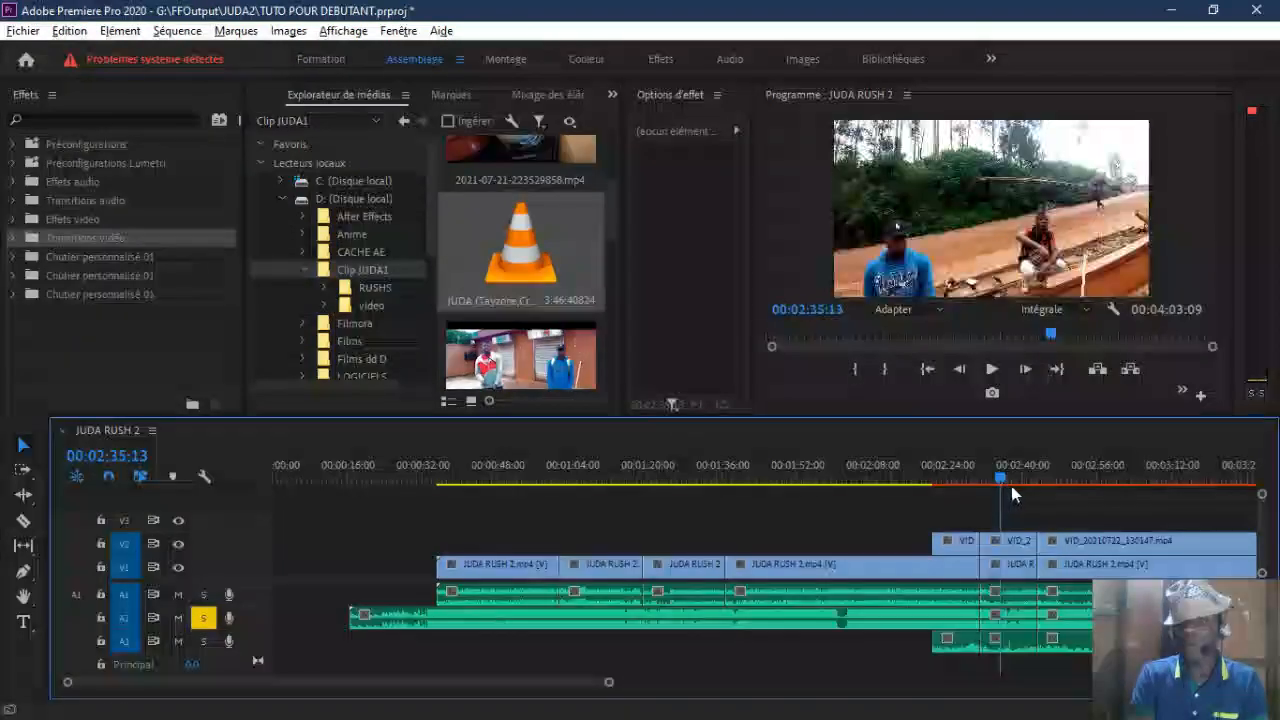
left_click(179, 544)
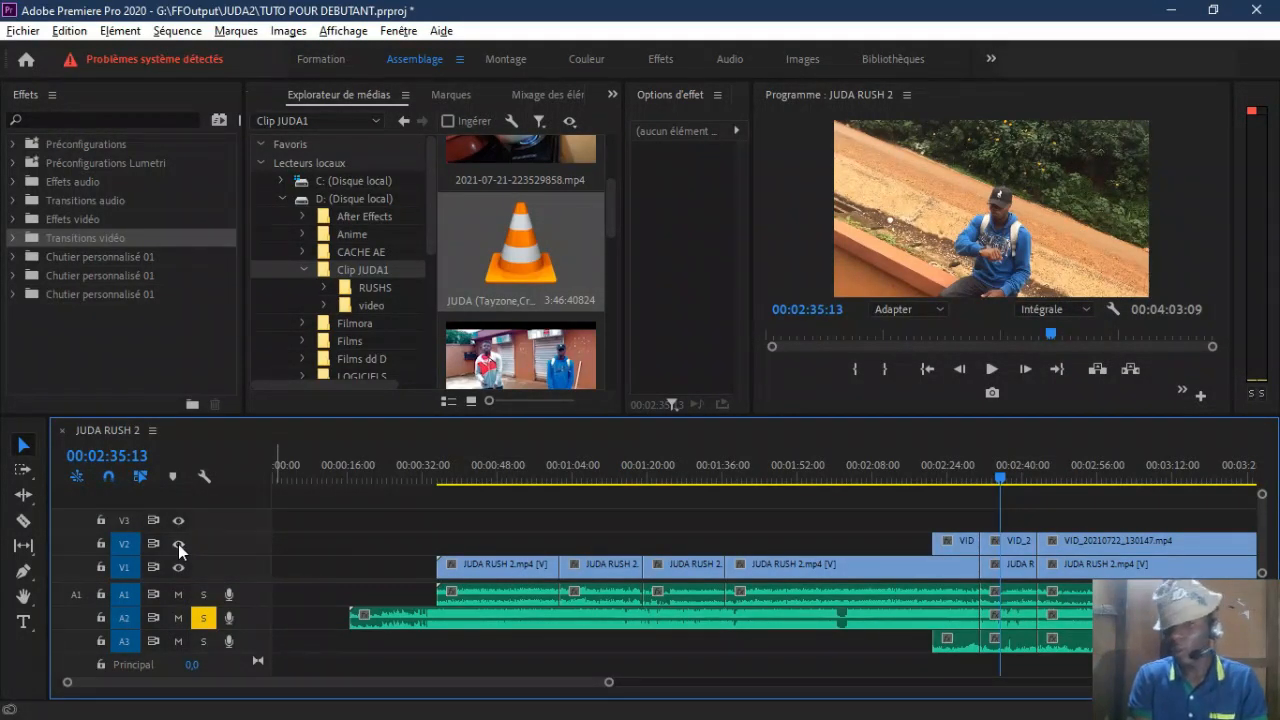
left_click(180, 547)
Step: Disable the middle VID_20210722_130147.mp4 segment on V2 between 00:02:31:07 and 00:02:43:13, and scrub across it to check the picture
right_click(1022, 545)
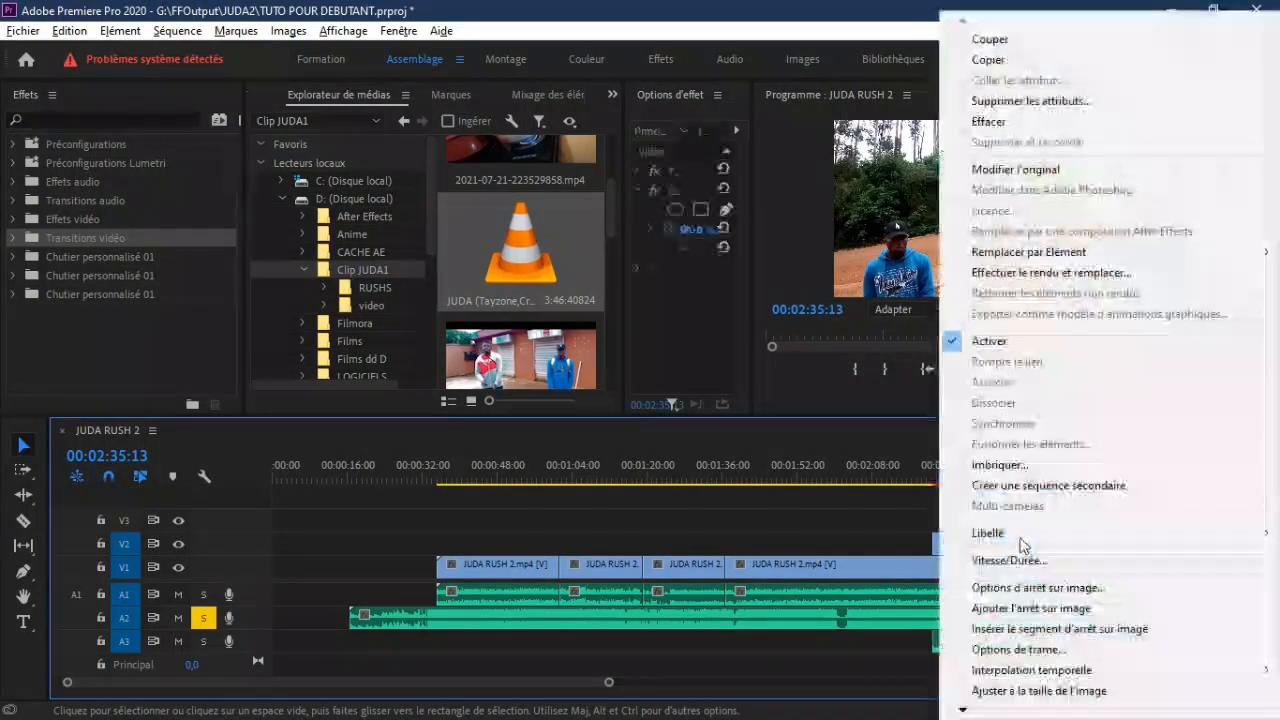
left_click(996, 341)
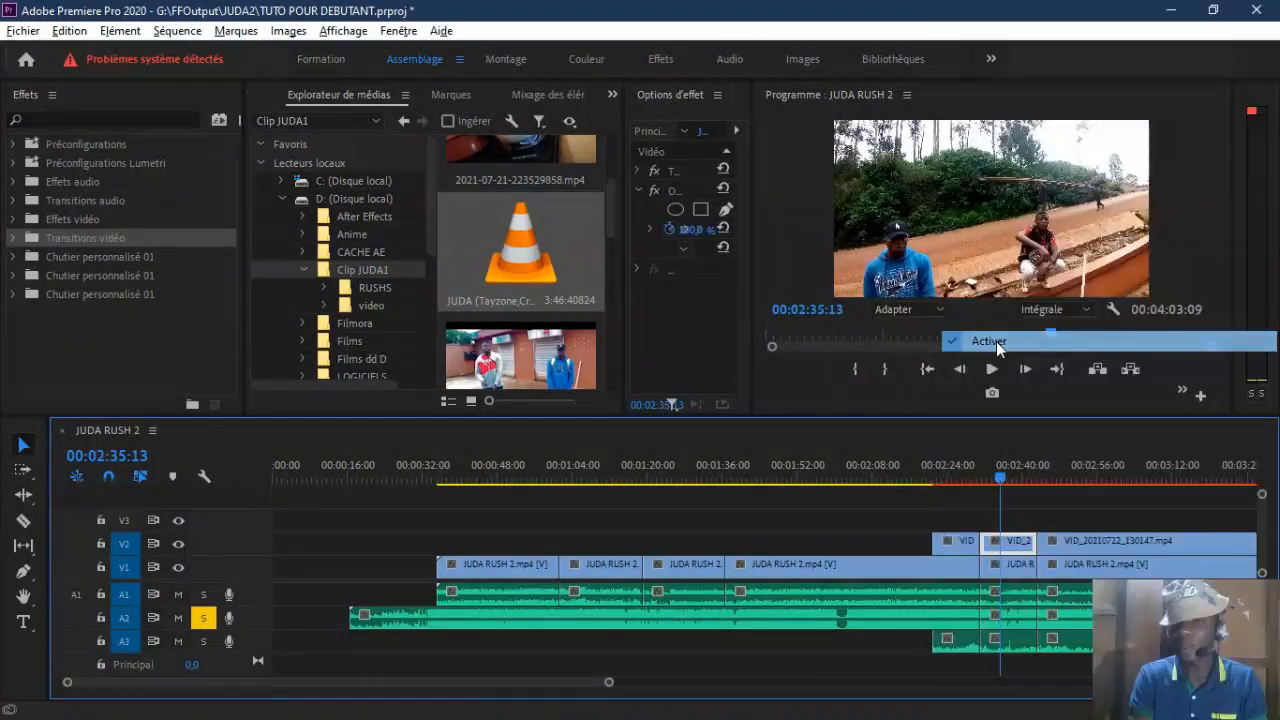
right_click(954, 543)
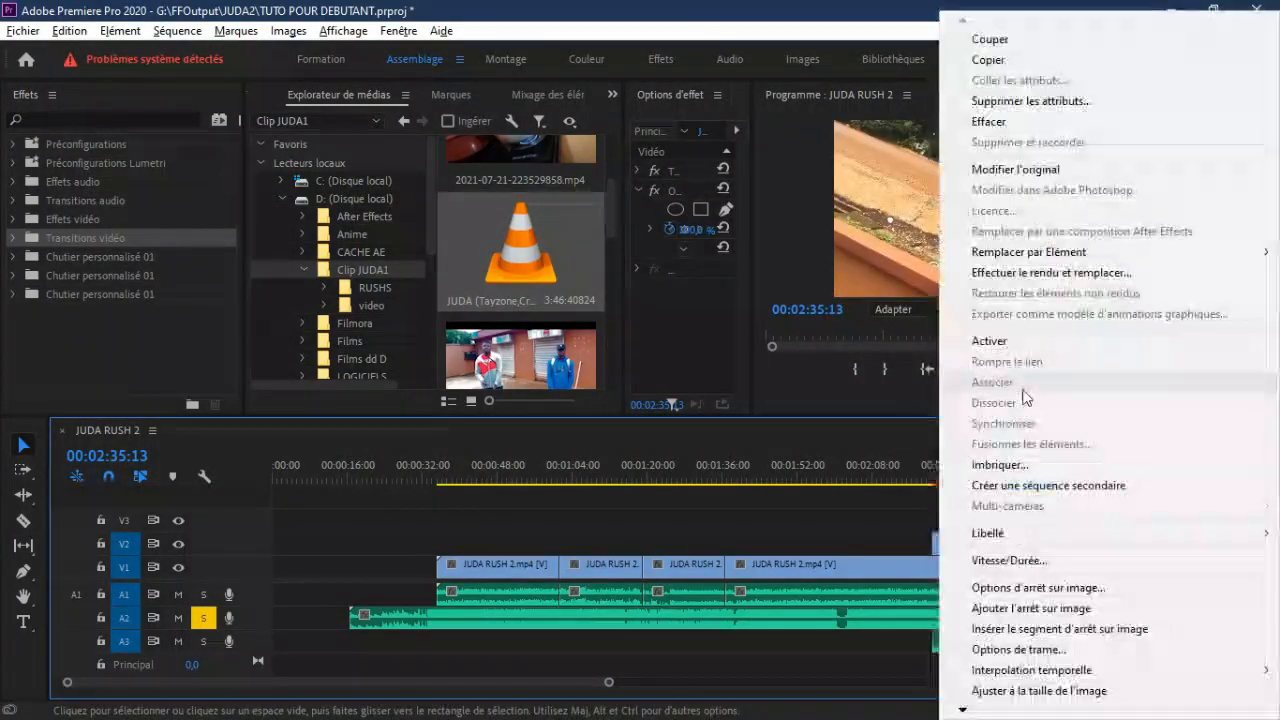
left_click(996, 343)
mouse_move(1004, 485)
left_mouse_down()
mouse_move(990, 480)
mouse_move(1009, 477)
left_mouse_up()
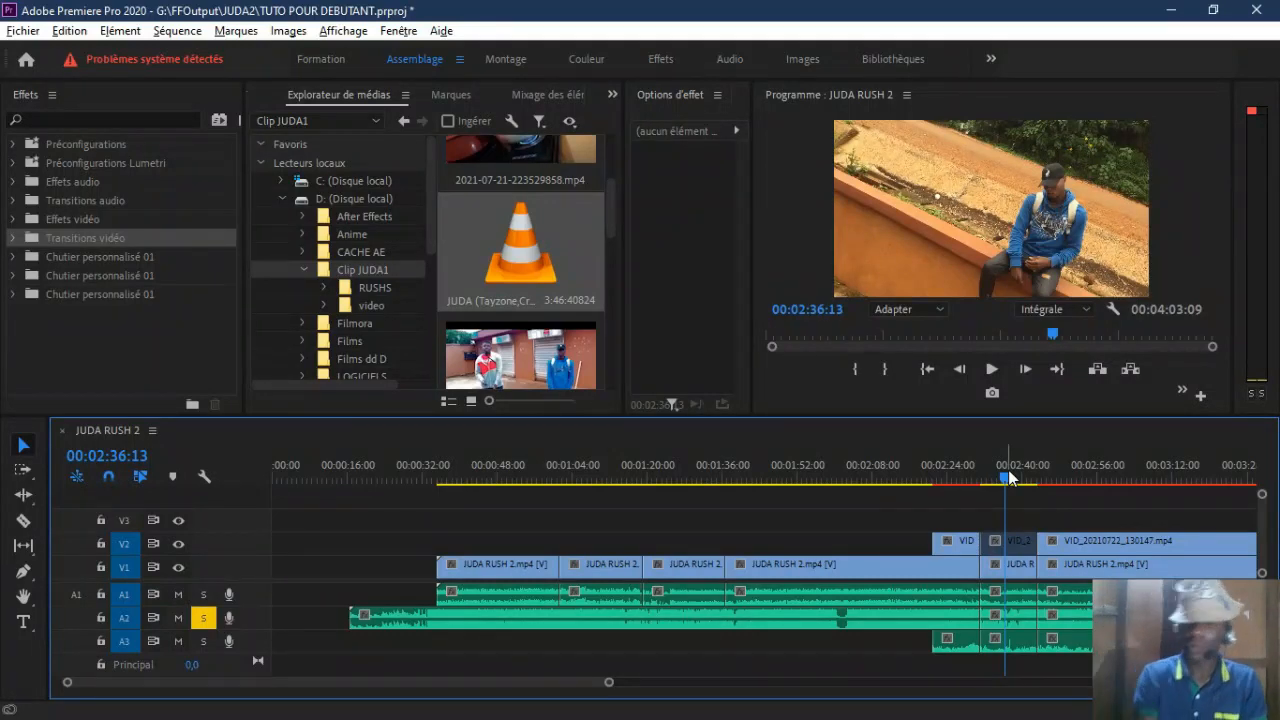
left_click_drag(1005, 477, 957, 477)
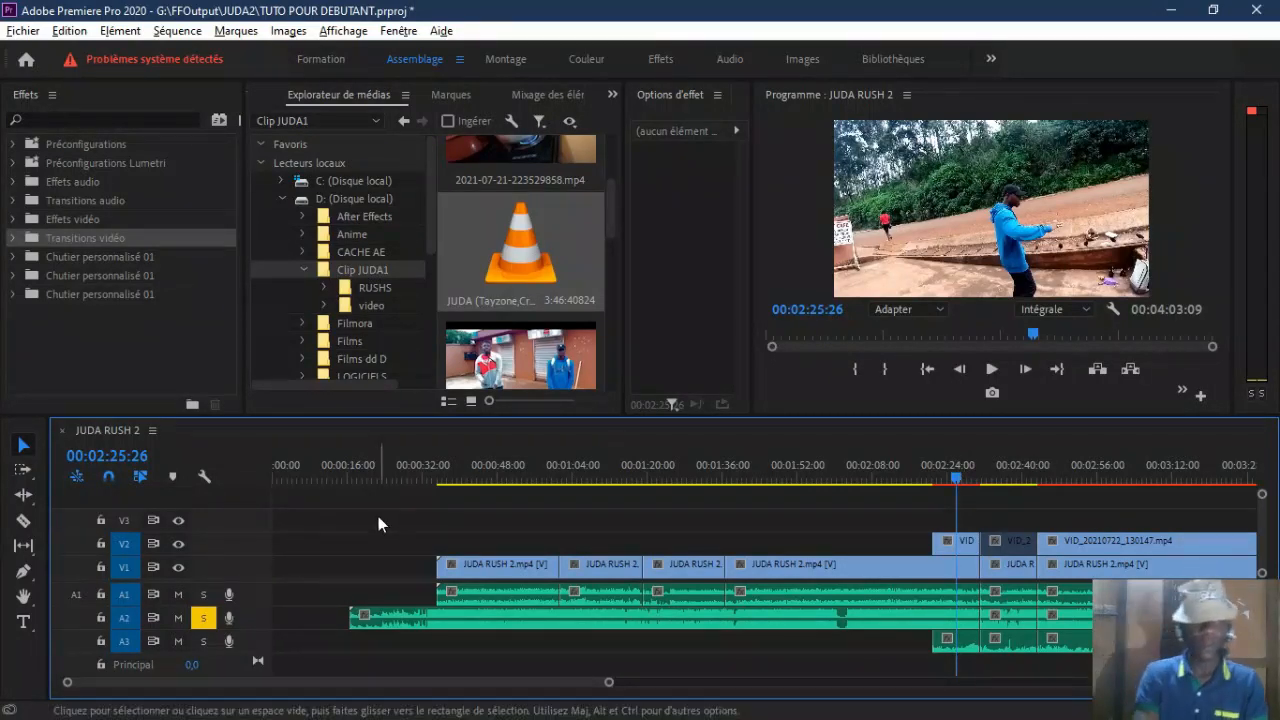
Step: Try moving the second JUDA RUSH 2.mp4 segment up to V2 and return it to its place on V1
left_click(22, 444)
left_click_drag(576, 562, 720, 548)
left_click_drag(580, 541, 588, 572)
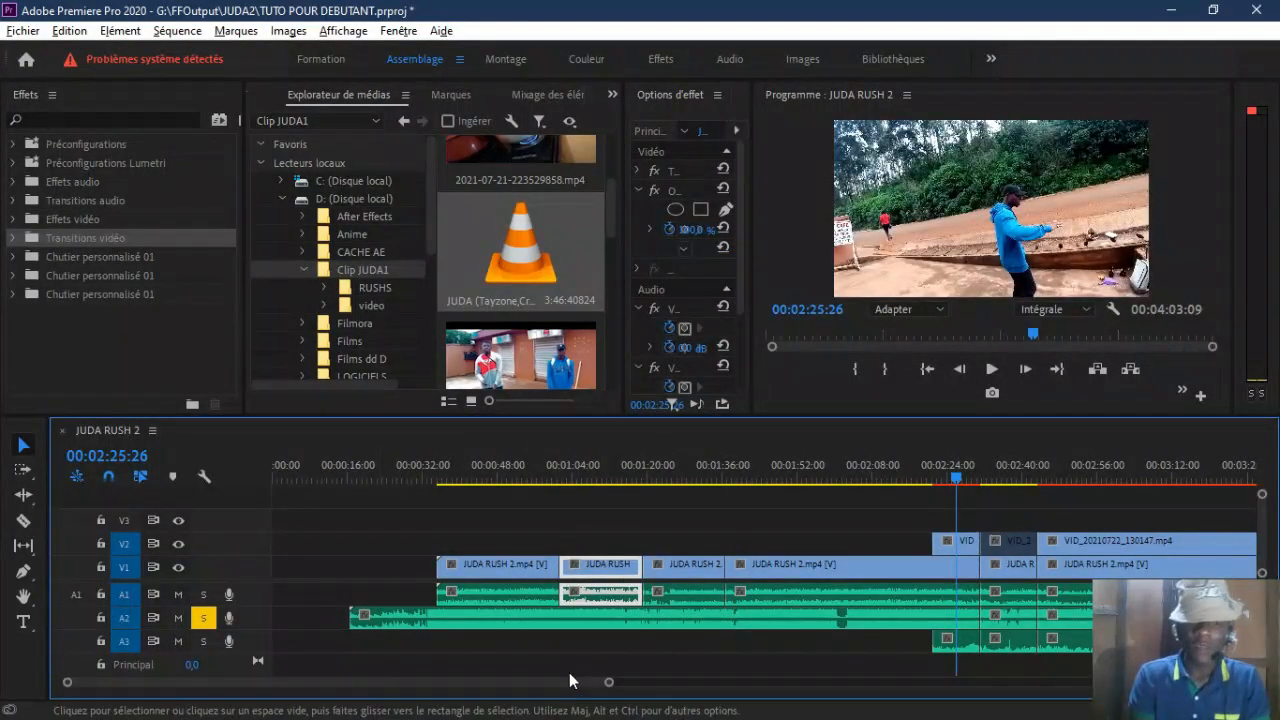
Step: Examine the sequence's clips at different timeline zoom levels, moving along the timeline with the Hand tool
left_click_drag(608, 683, 696, 684)
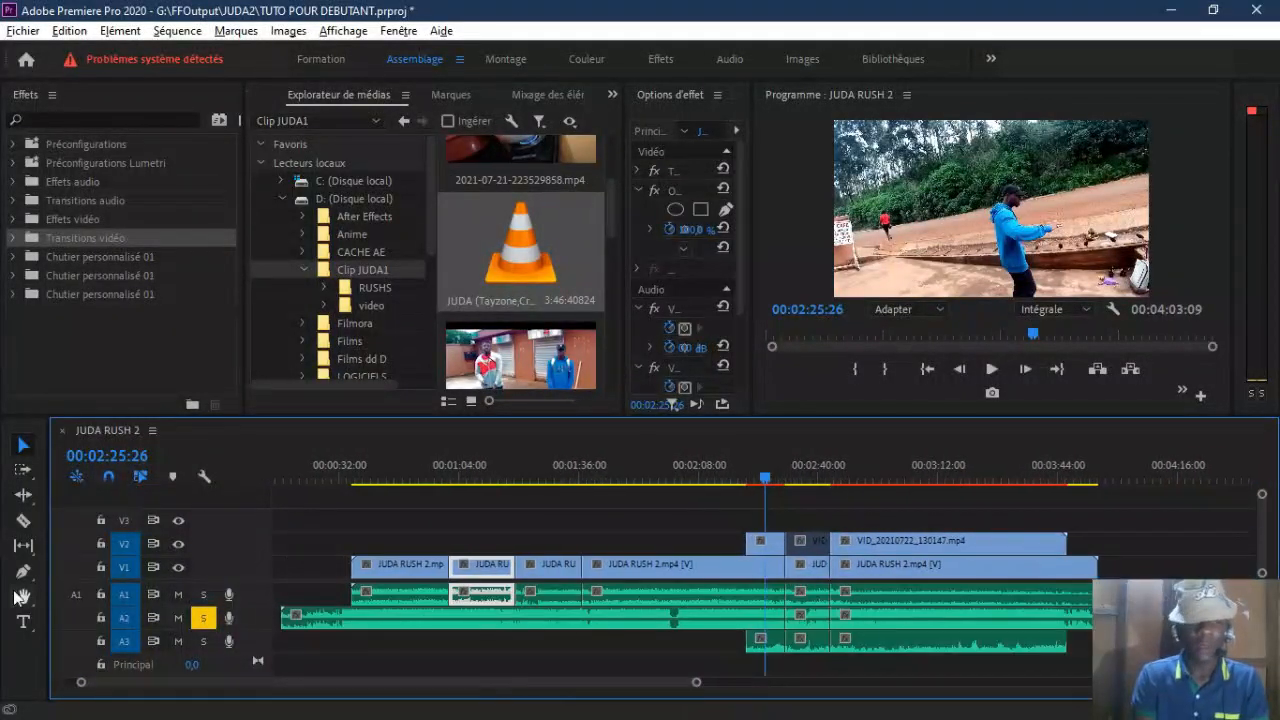
left_click(22, 597)
left_click_drag(369, 543, 301, 567)
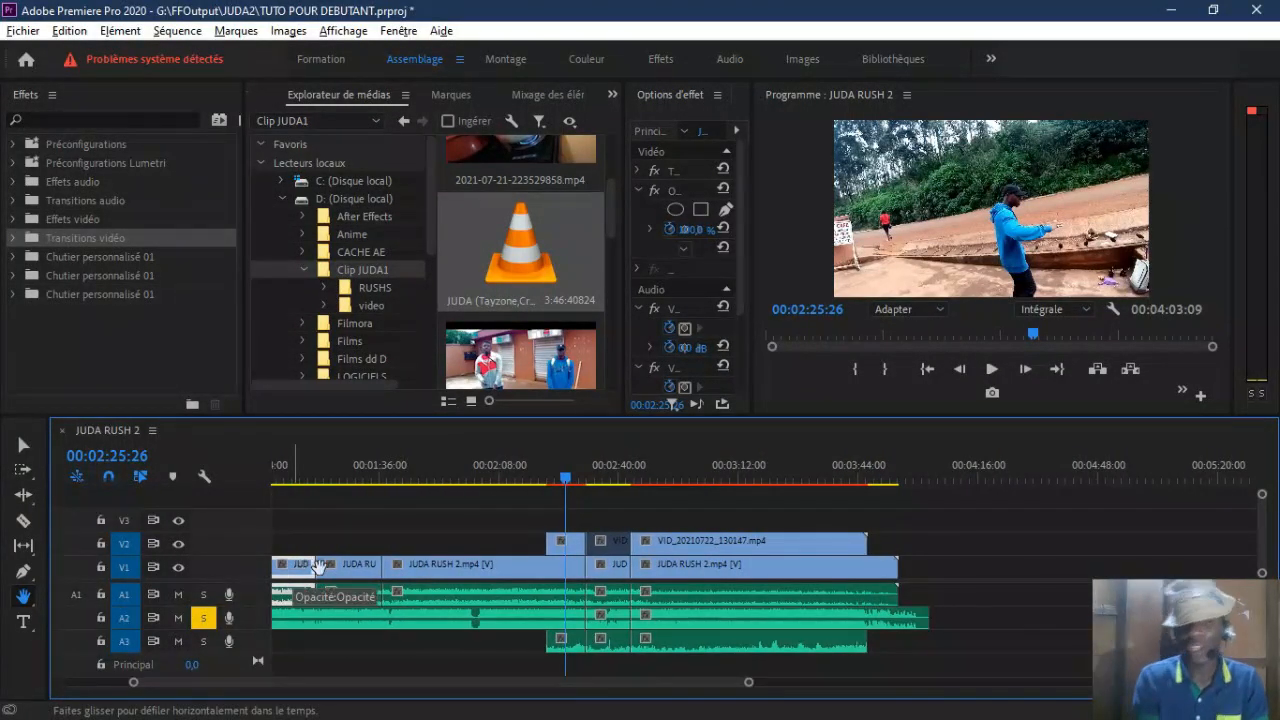
left_click_drag(749, 684, 292, 684)
left_click_drag(565, 536, 980, 546)
left_click_drag(650, 550, 1074, 572)
left_click_drag(406, 543, 830, 550)
left_click_drag(288, 683, 399, 657)
left_click_drag(376, 515, 856, 517)
left_click_drag(575, 518, 800, 520)
left_click_drag(575, 520, 711, 531)
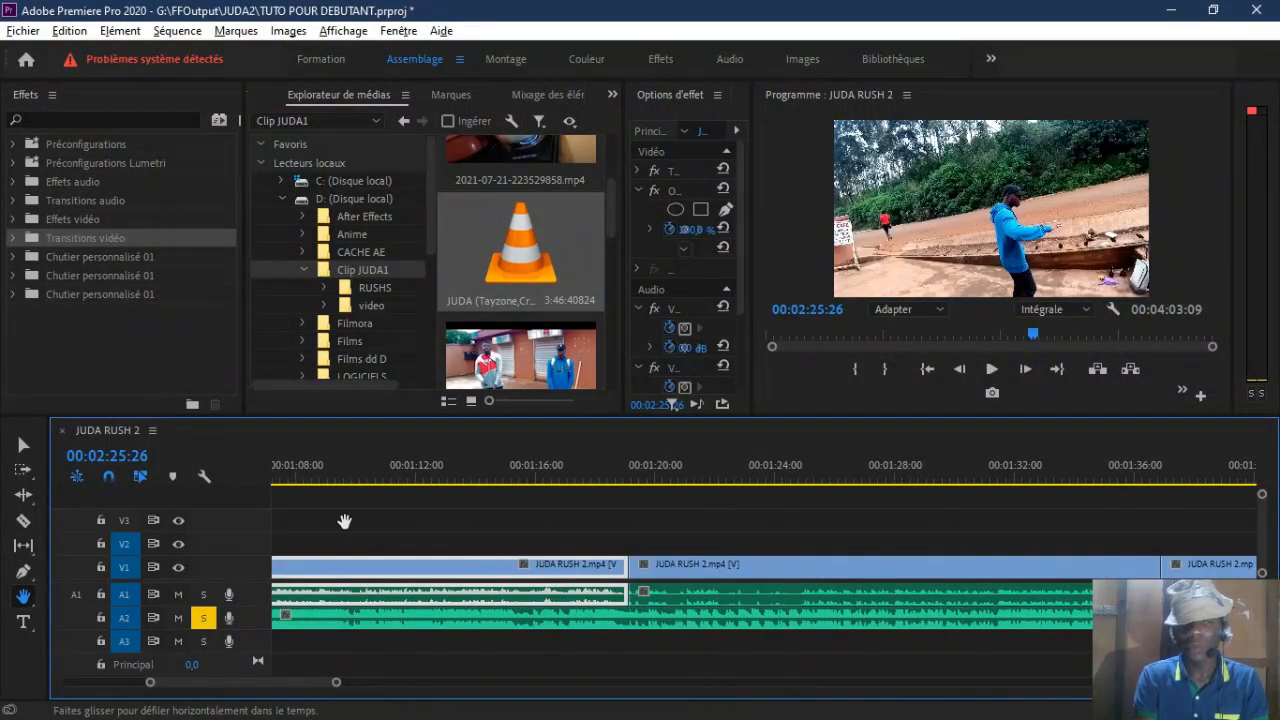
Step: Add the title text PROGRAMME over the picture at 00:02:25:26 and enlarge it to nearly twice its size
left_click(26, 623)
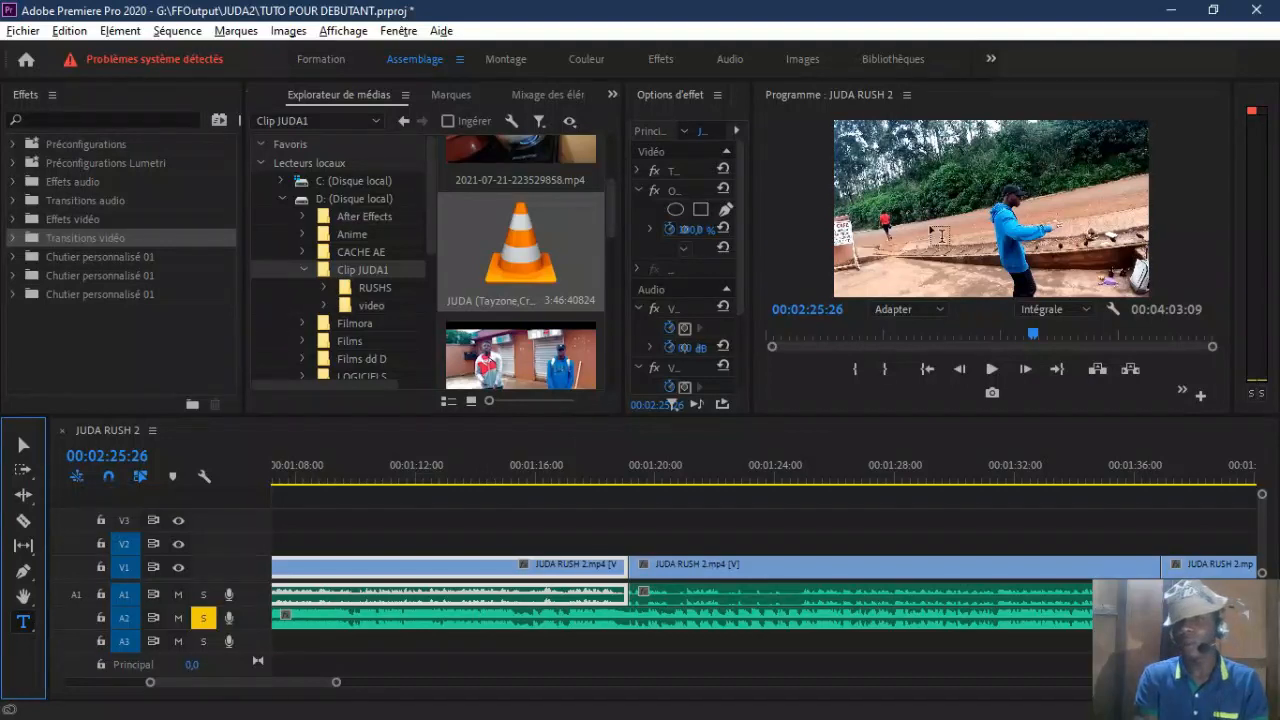
left_click(878, 212)
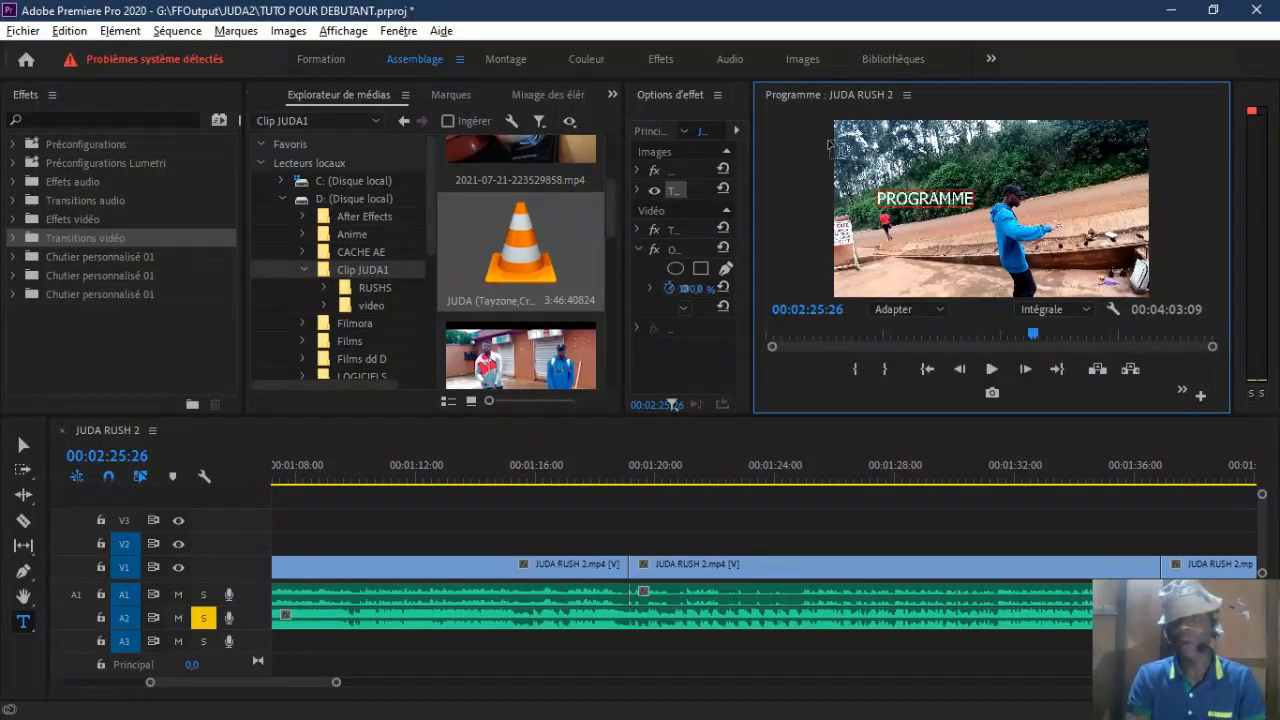
left_click(912, 246)
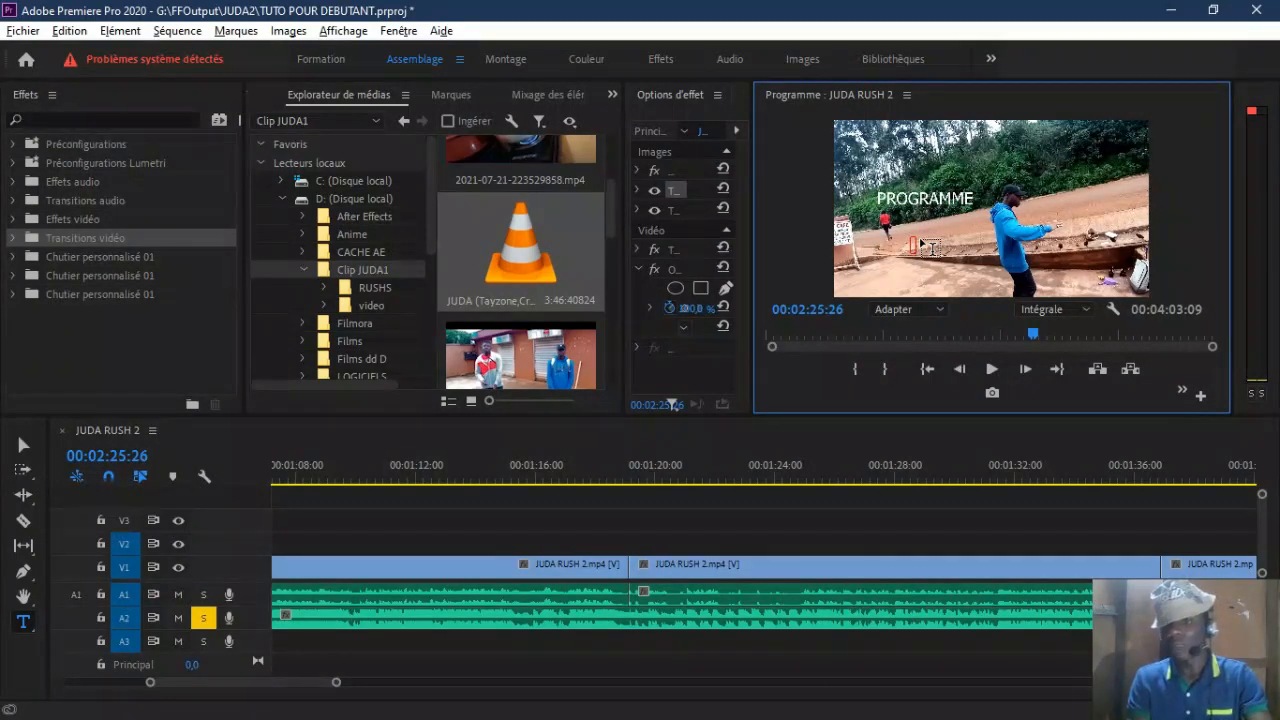
key("Escape")
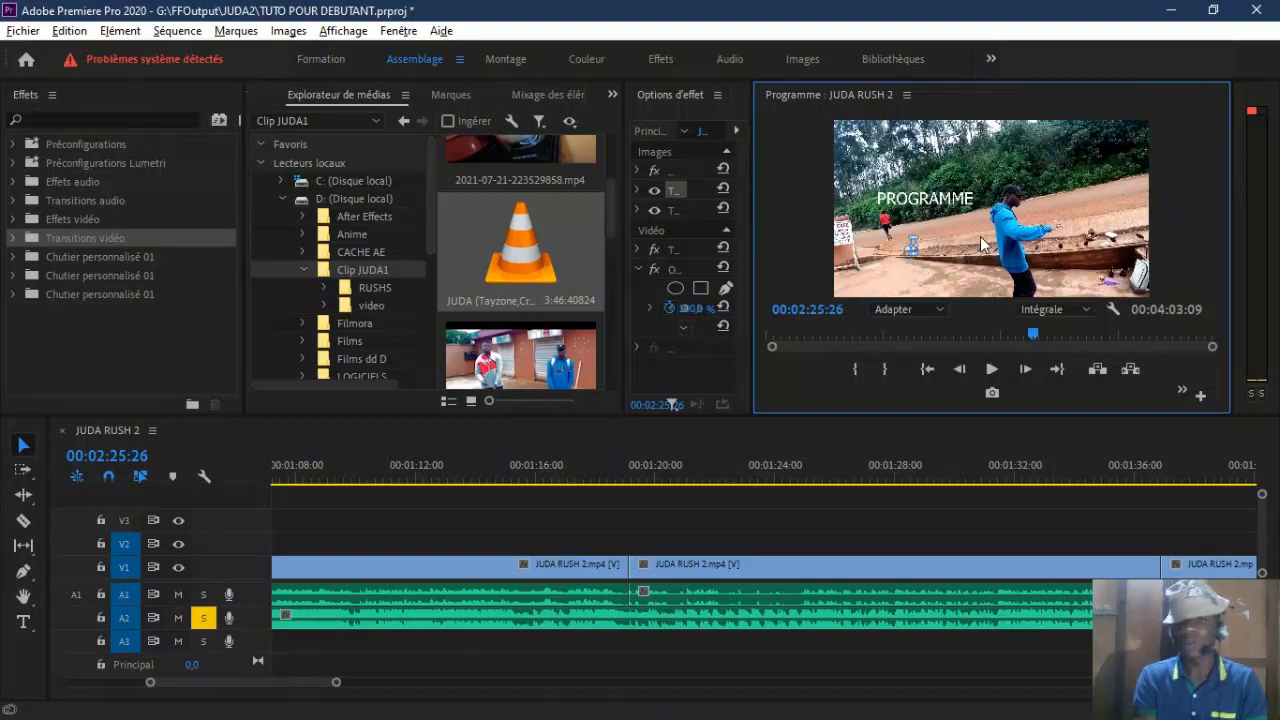
left_click(932, 199)
mouse_move(974, 201)
left_mouse_down()
mouse_move(938, 204)
mouse_move(1046, 194)
mouse_move(996, 193)
left_mouse_up()
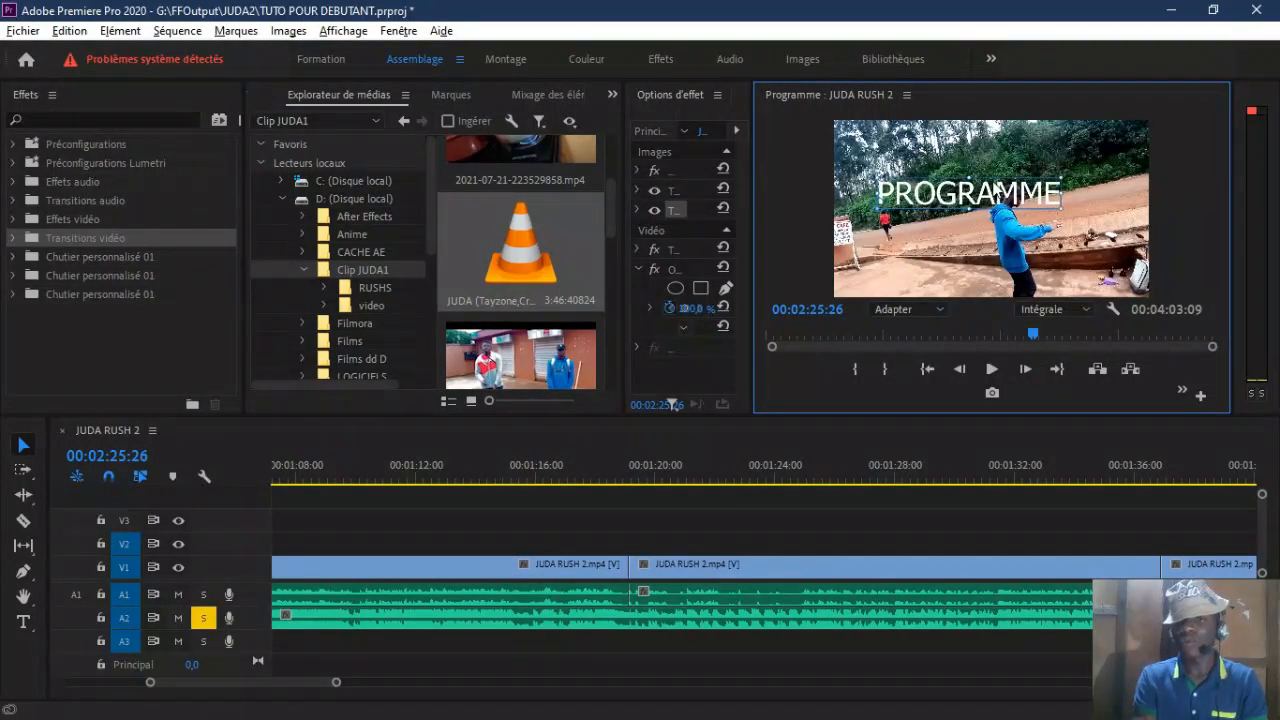
Step: Set the PROGRAMME text's size to 137 and its font to Technic in the effect options
left_click_drag(631, 201, 311, 189)
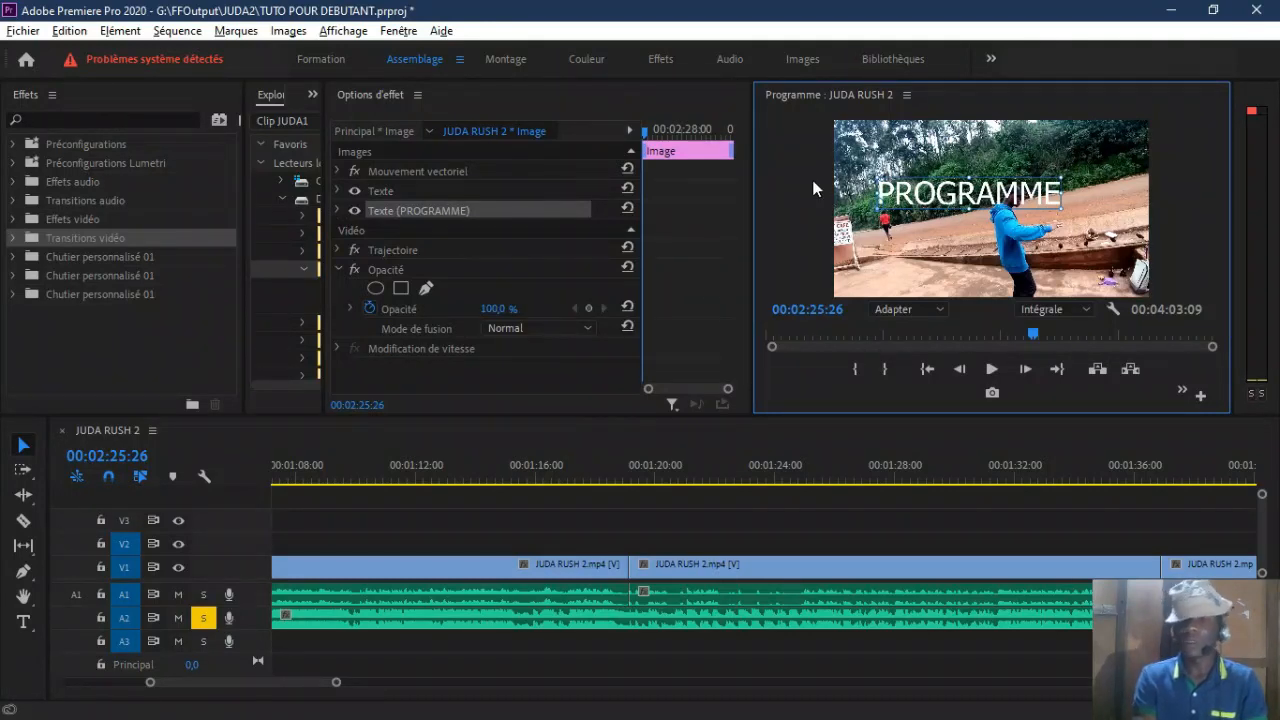
left_click(338, 210)
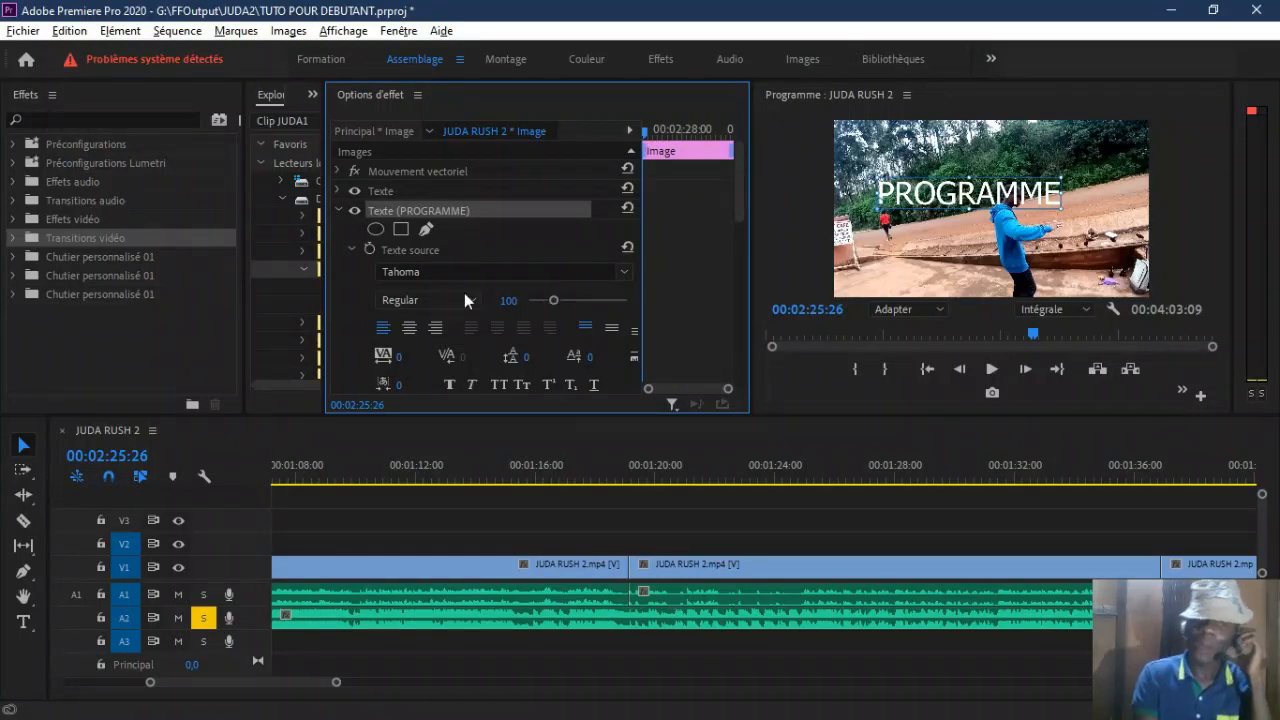
left_click(960, 197)
double_click(960, 197)
left_click_drag(582, 297, 560, 300)
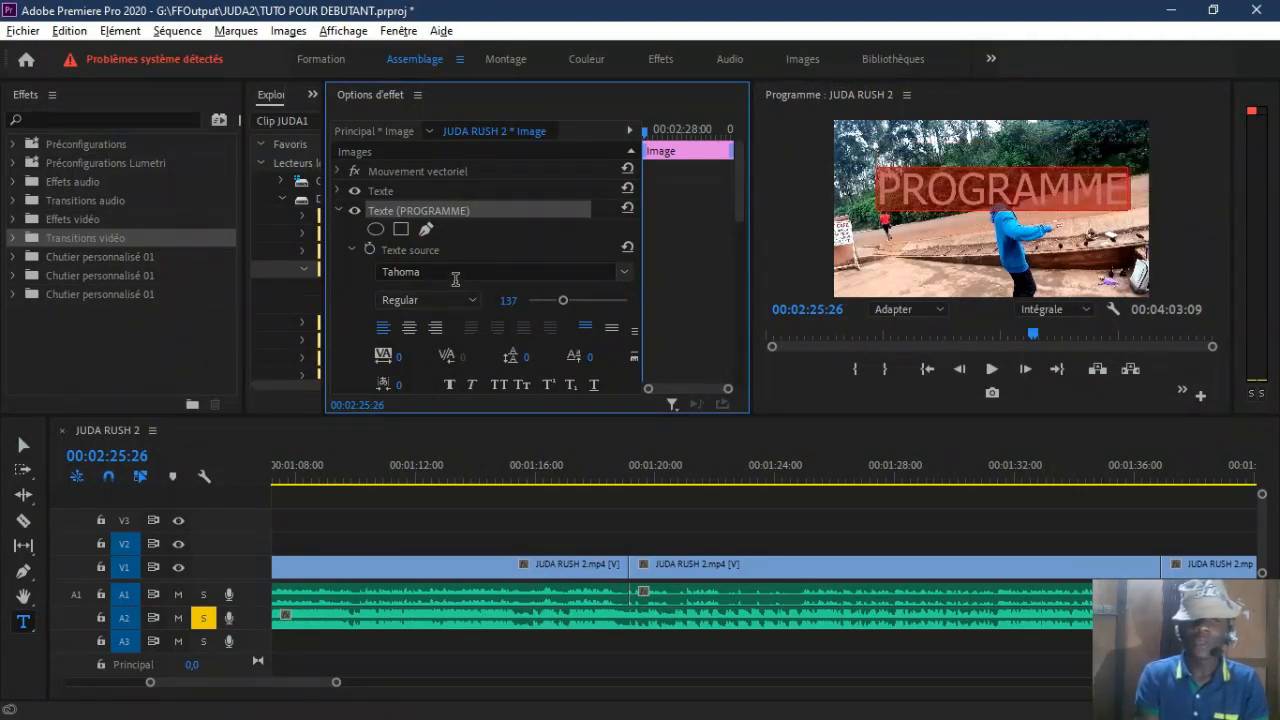
left_click(628, 274)
left_click(659, 364)
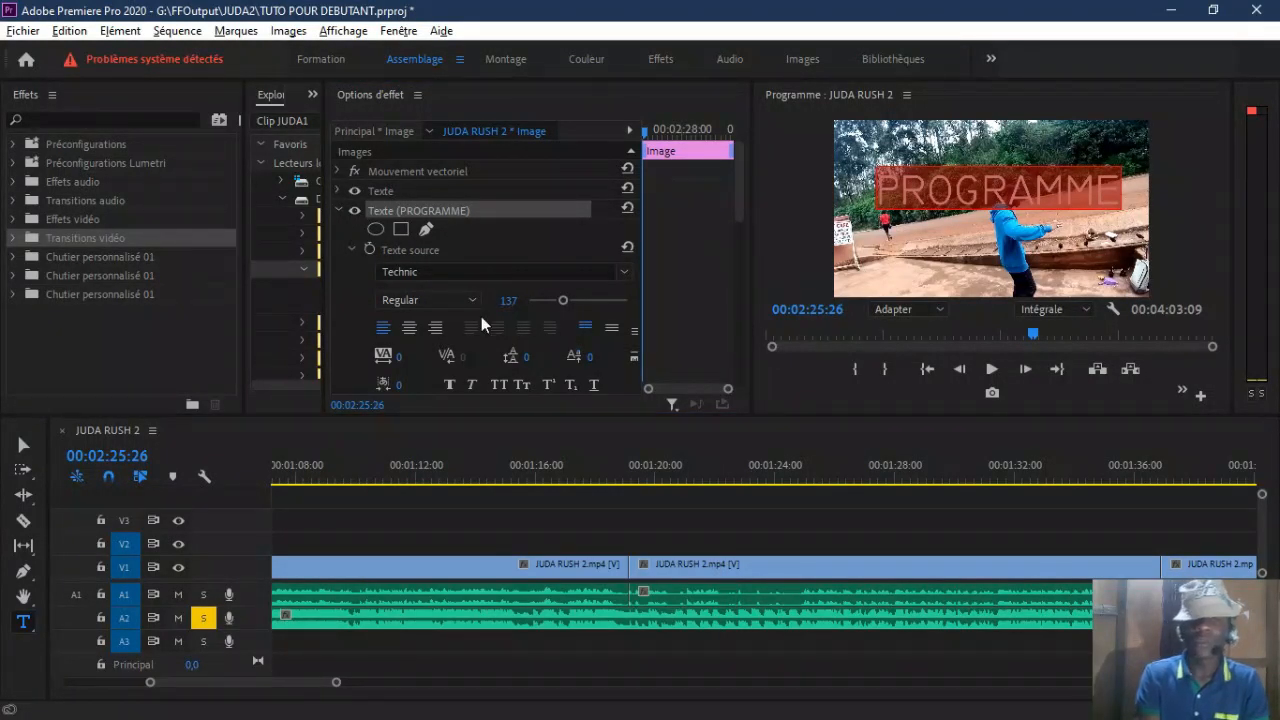
Step: Try centre and right alignment, faux bold and faux italic on the PROGRAMME text, restoring left alignment and the plain style
left_click(408, 330)
left_click(435, 328)
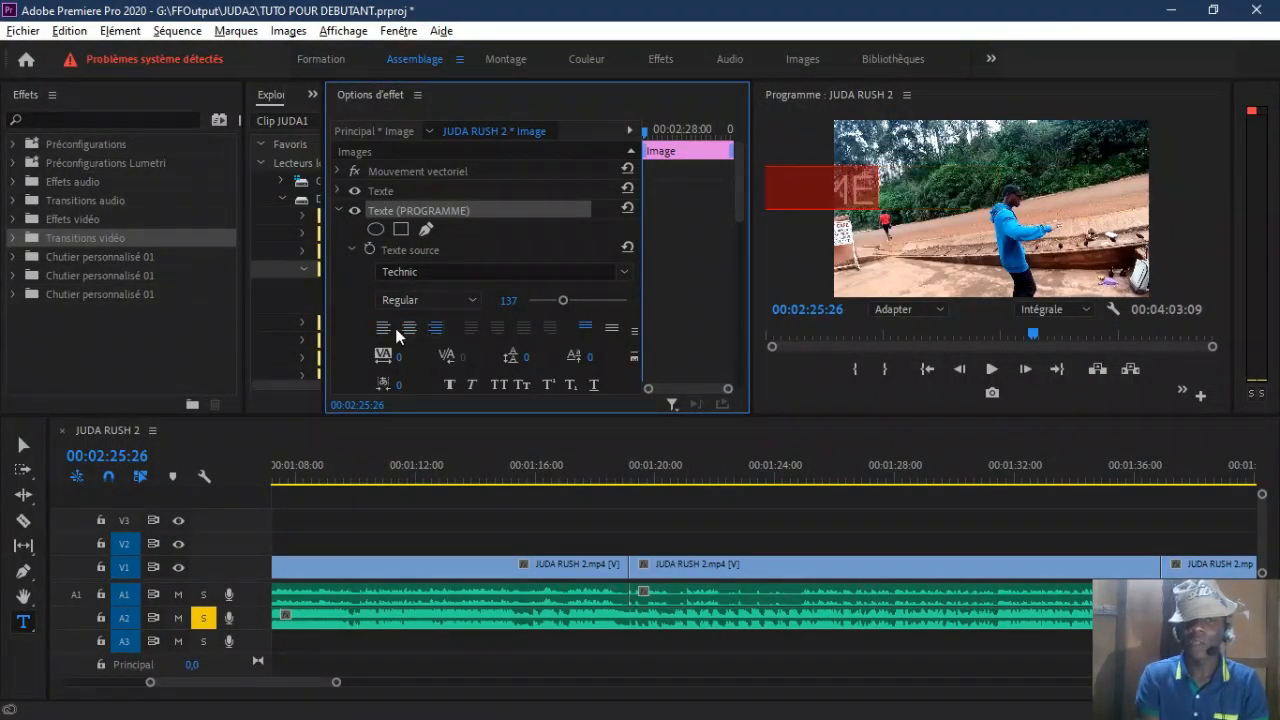
left_click(386, 330)
left_click_drag(737, 210, 567, 256)
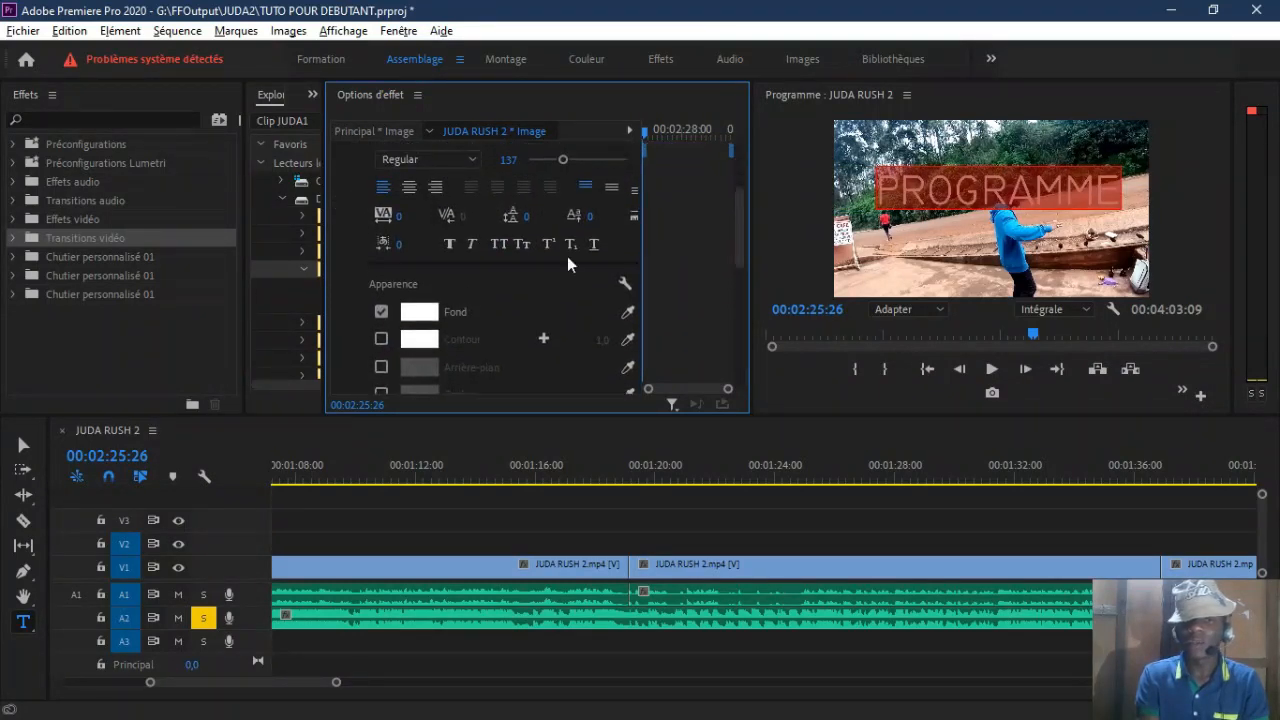
left_click(453, 247)
left_click(469, 245)
left_click(471, 245)
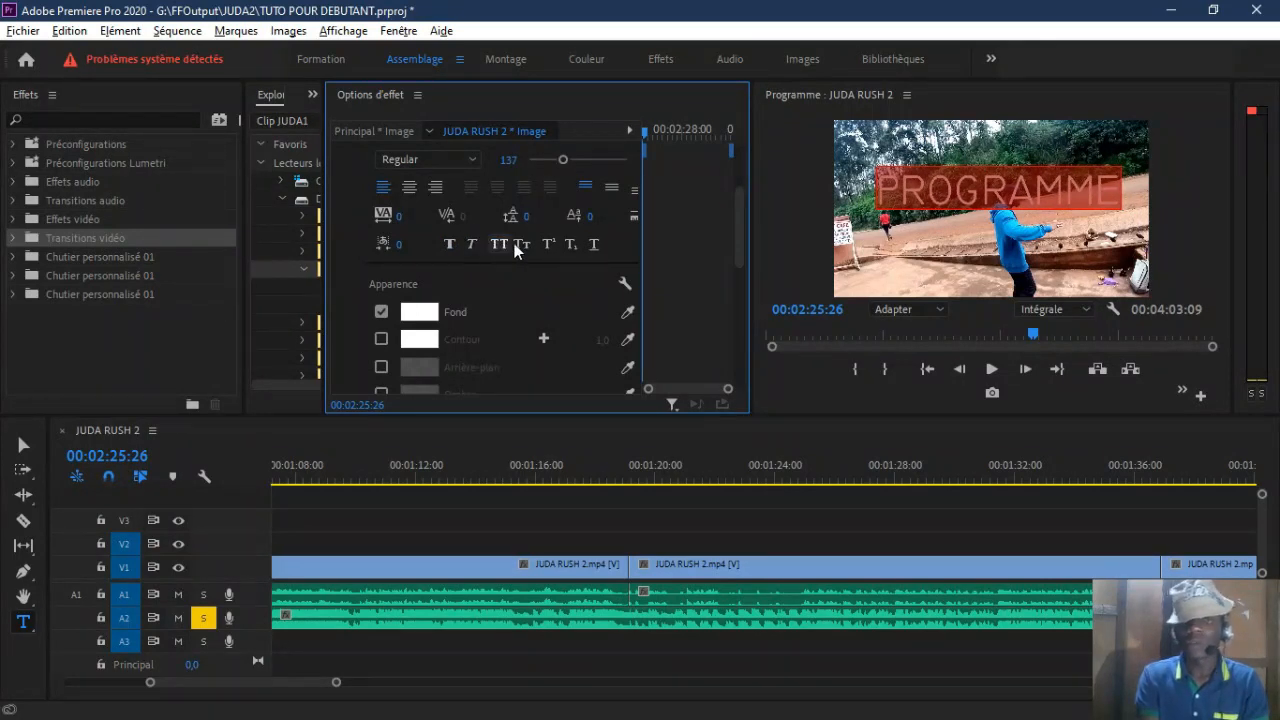
Step: Set the fill colour of the PROGRAMME text to purple A10D95
scroll(517, 243, "down", 1)
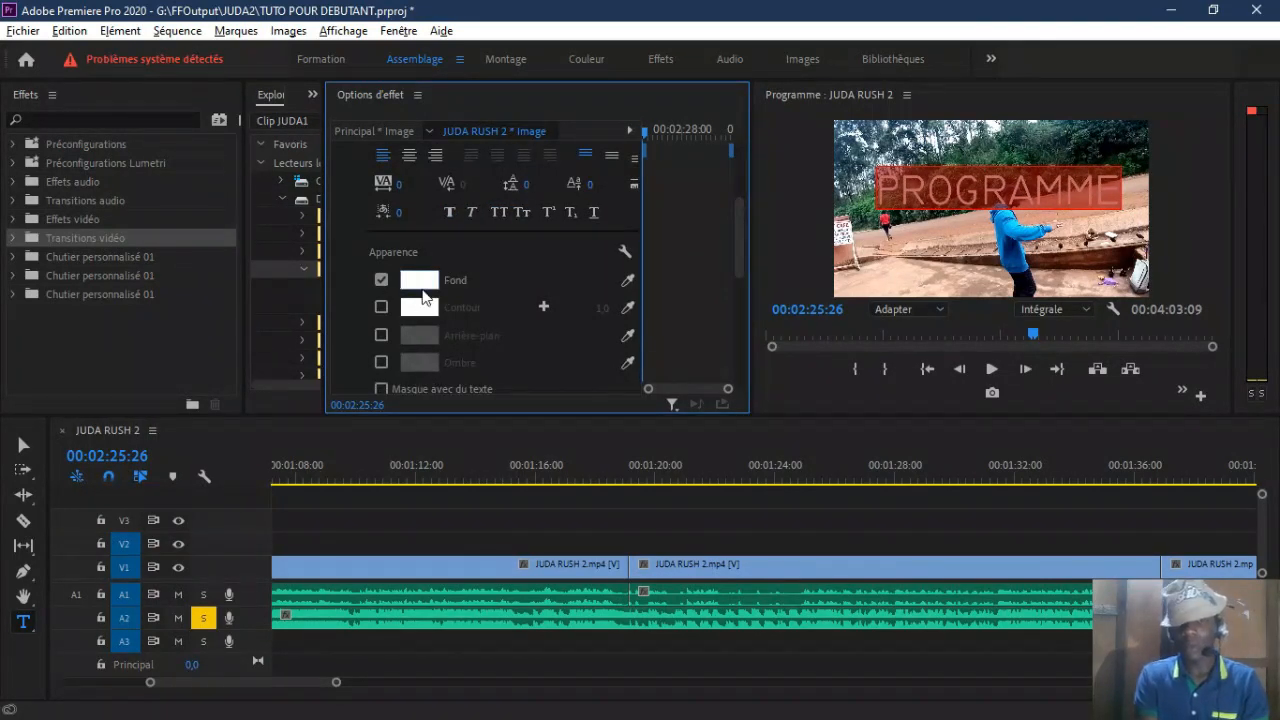
left_click(420, 280)
left_click(469, 433)
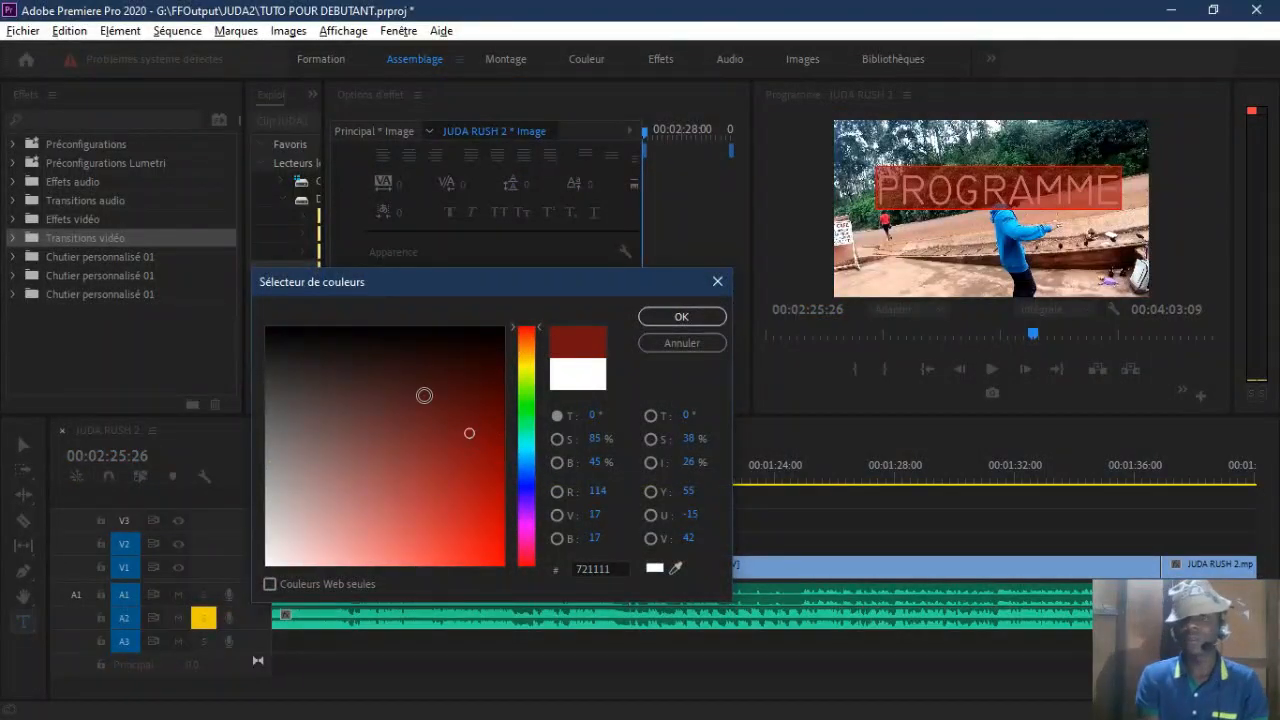
left_click(418, 390)
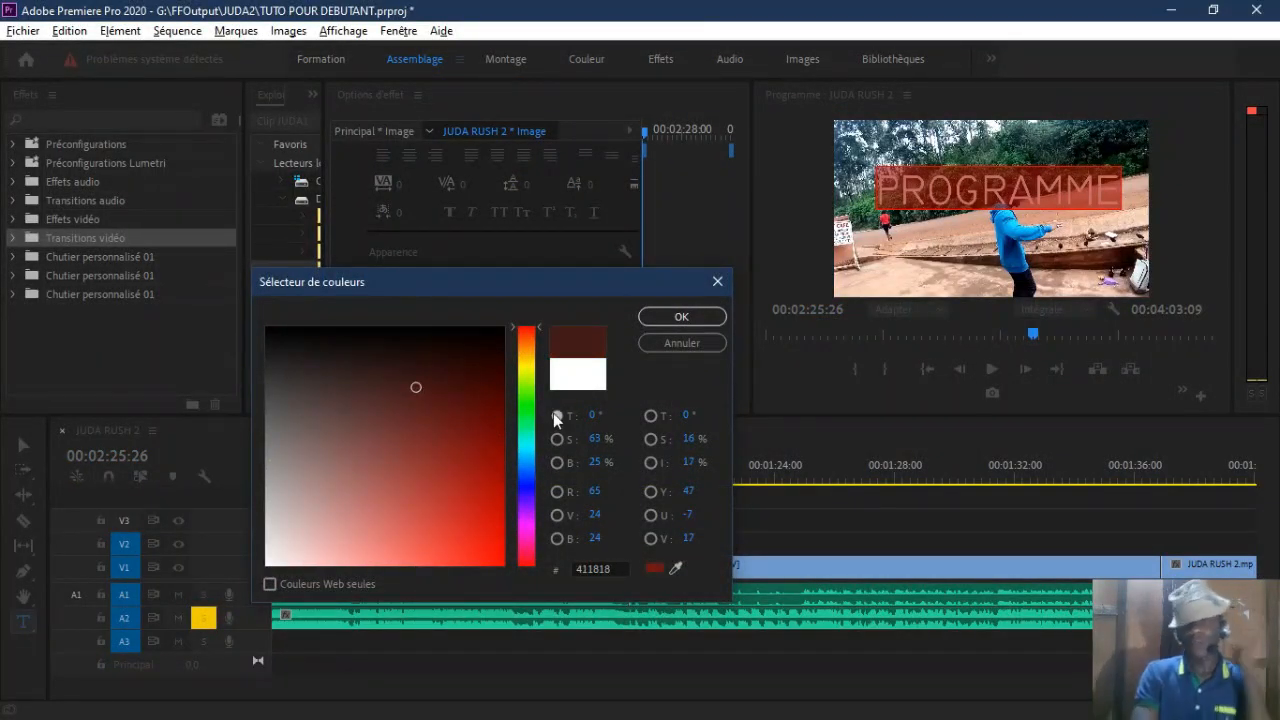
left_click(528, 530)
left_click(480, 449)
left_click(484, 477)
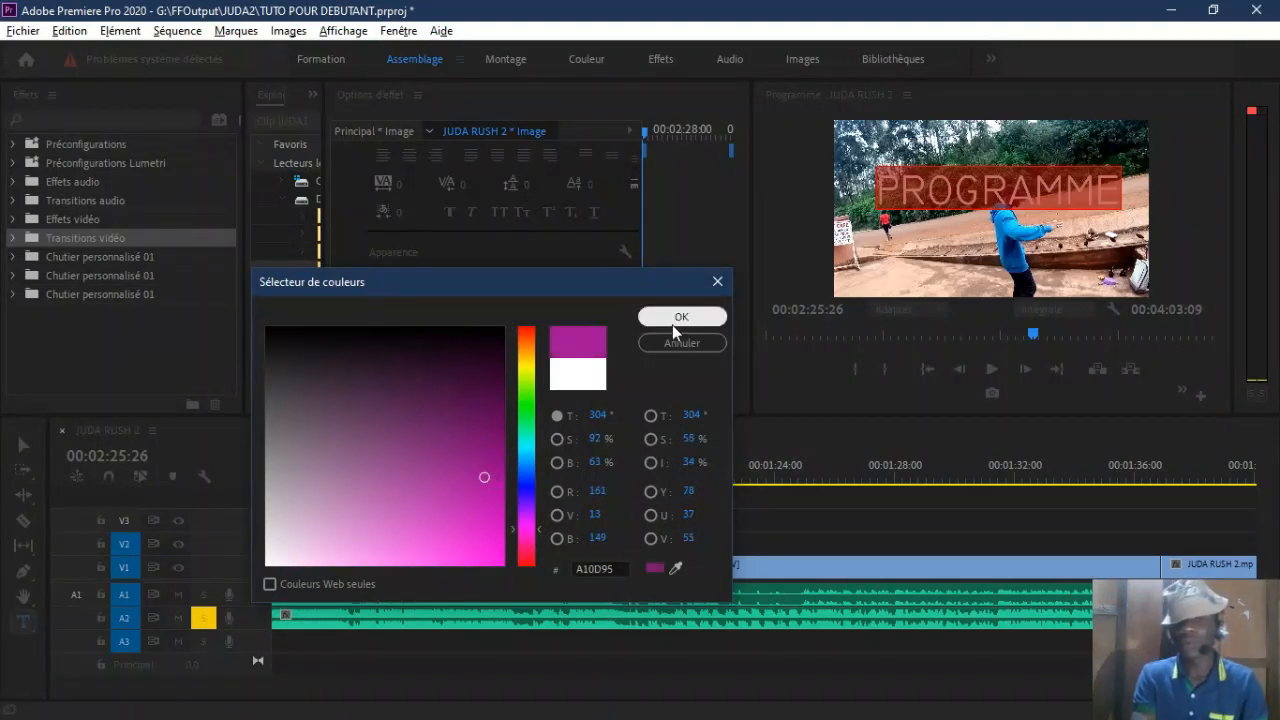
left_click(663, 322)
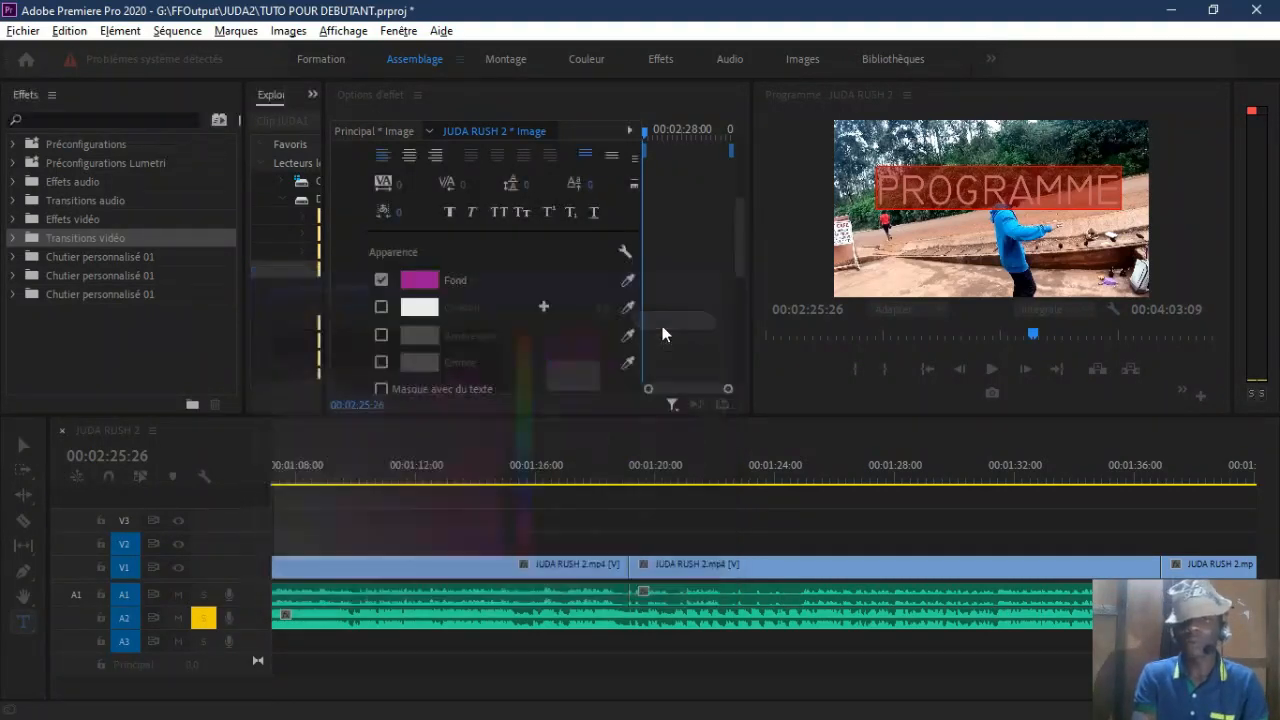
Step: Move the PROGRAMME title clip earlier on V3 to about 00:02:02 and view the picture at 00:01:55:20
left_click(840, 275)
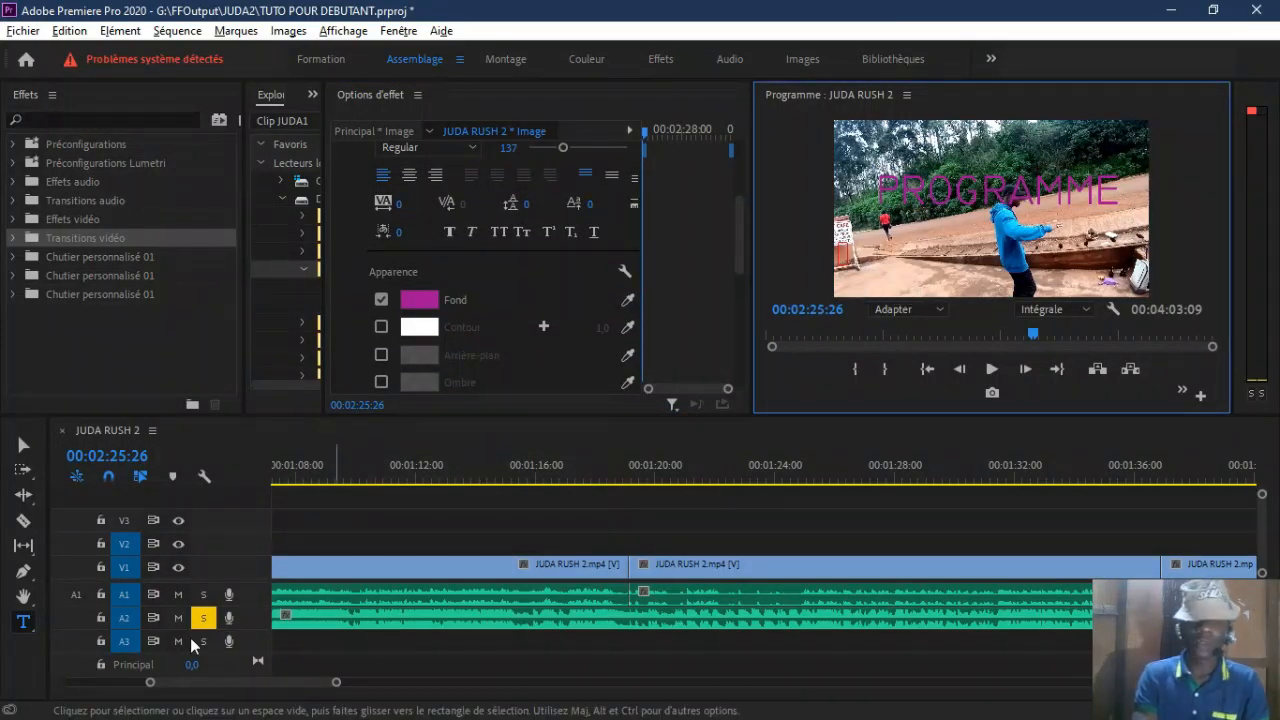
left_click_drag(336, 682, 556, 694)
left_click_drag(504, 520, 316, 522)
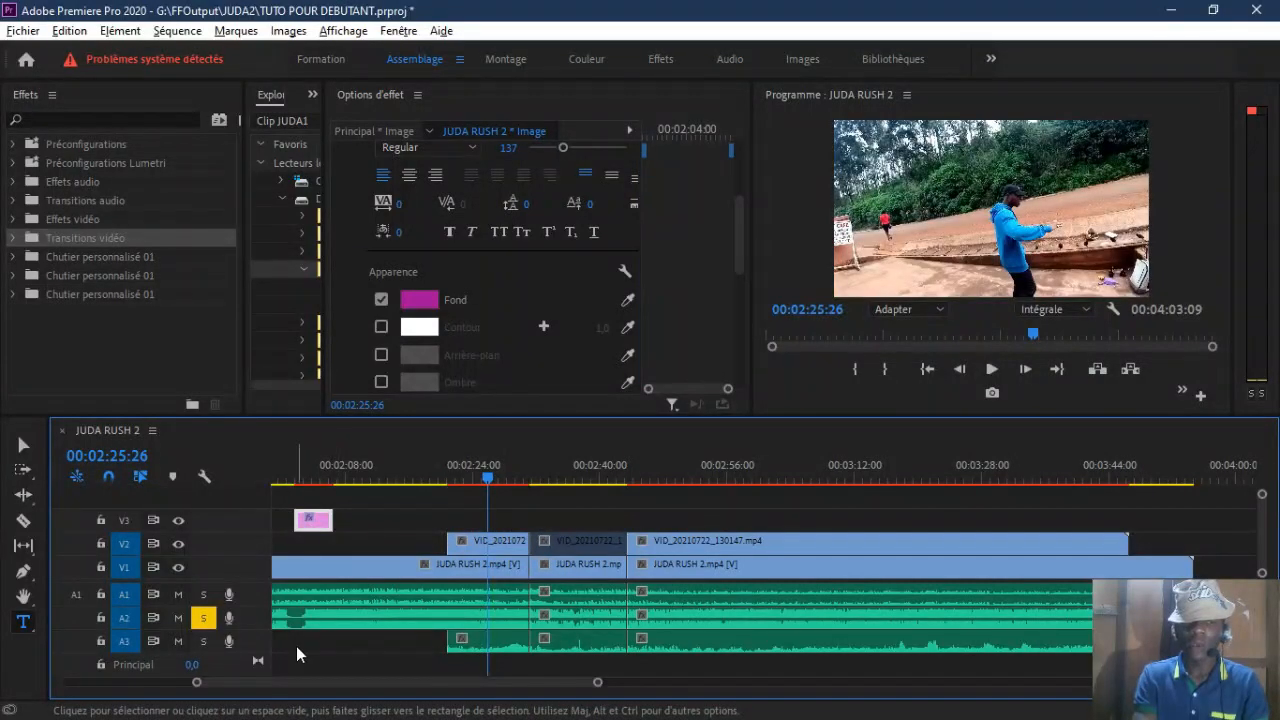
scroll(293, 678, "up", 4)
left_click(419, 459)
left_click_drag(419, 461, 393, 480)
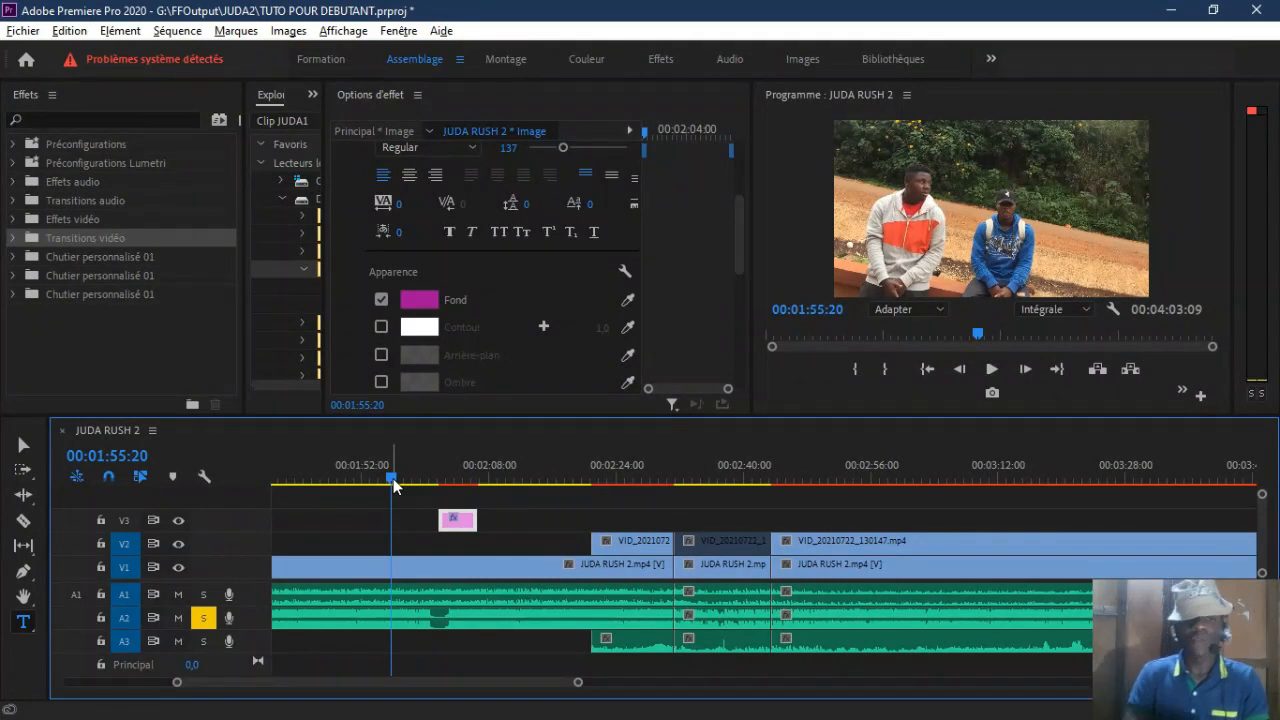
mouse_move(462, 526)
left_mouse_down()
mouse_move(448, 526)
mouse_move(477, 532)
left_mouse_up()
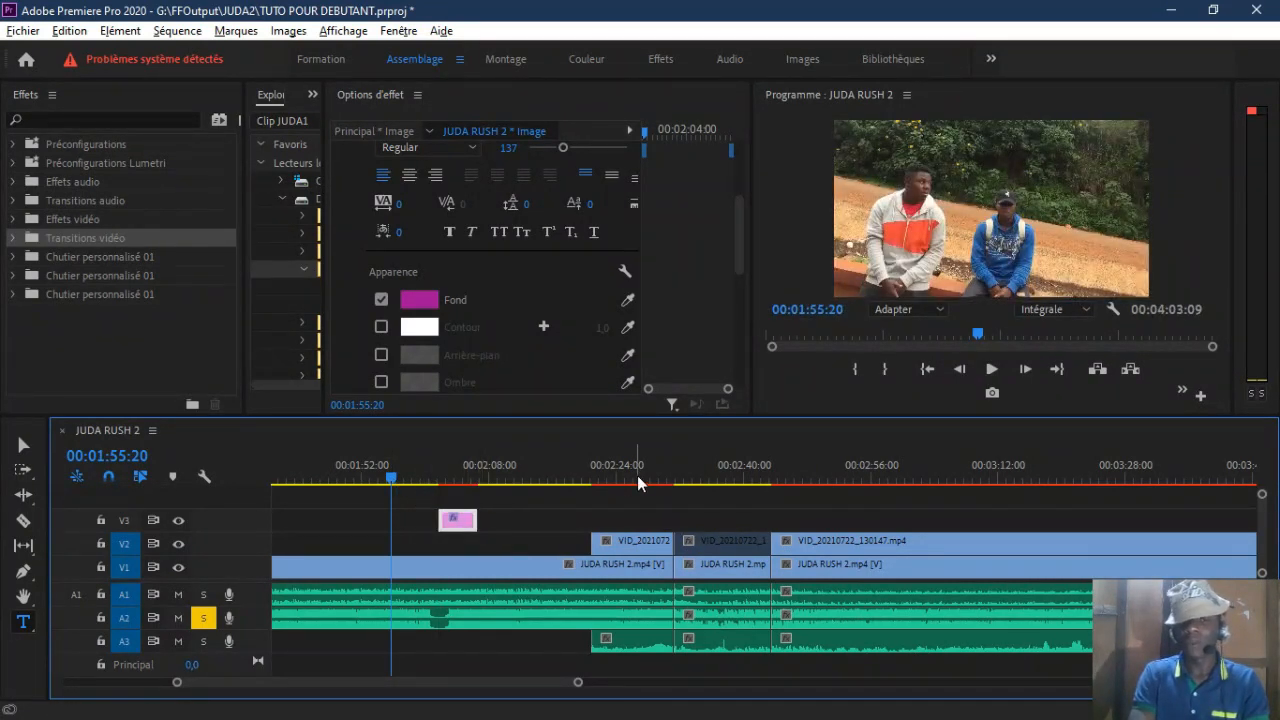
Step: Apply the Déplacer dessus transition at the first cut between the V2 clips and lengthen it to 00:00:05:29
left_click(664, 472)
left_click_drag(666, 470, 647, 472)
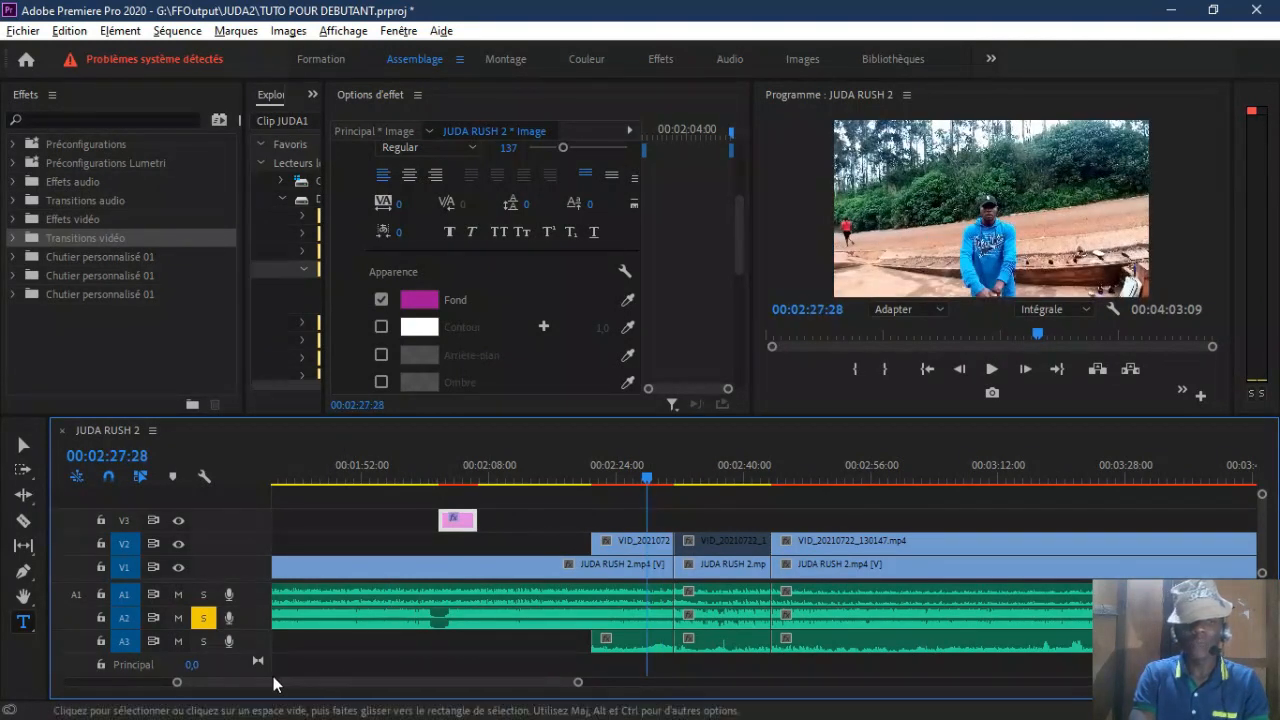
scroll(183, 694, "up", 5)
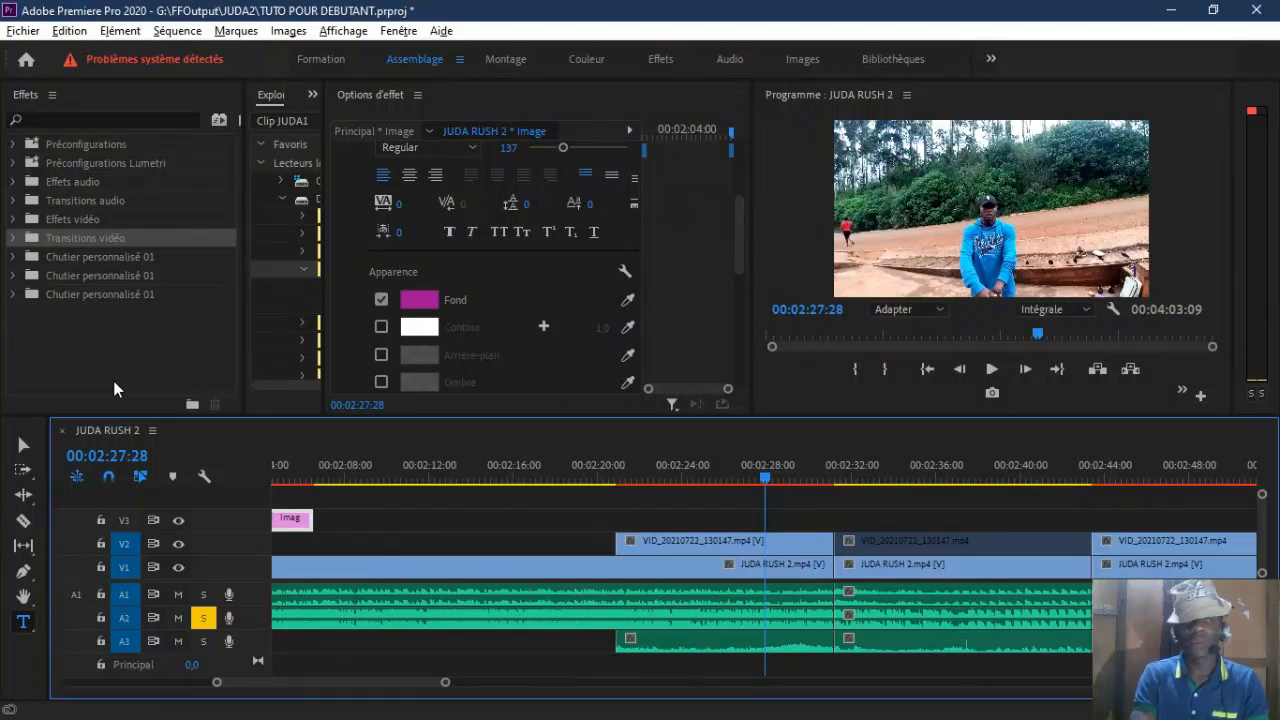
left_click(14, 238)
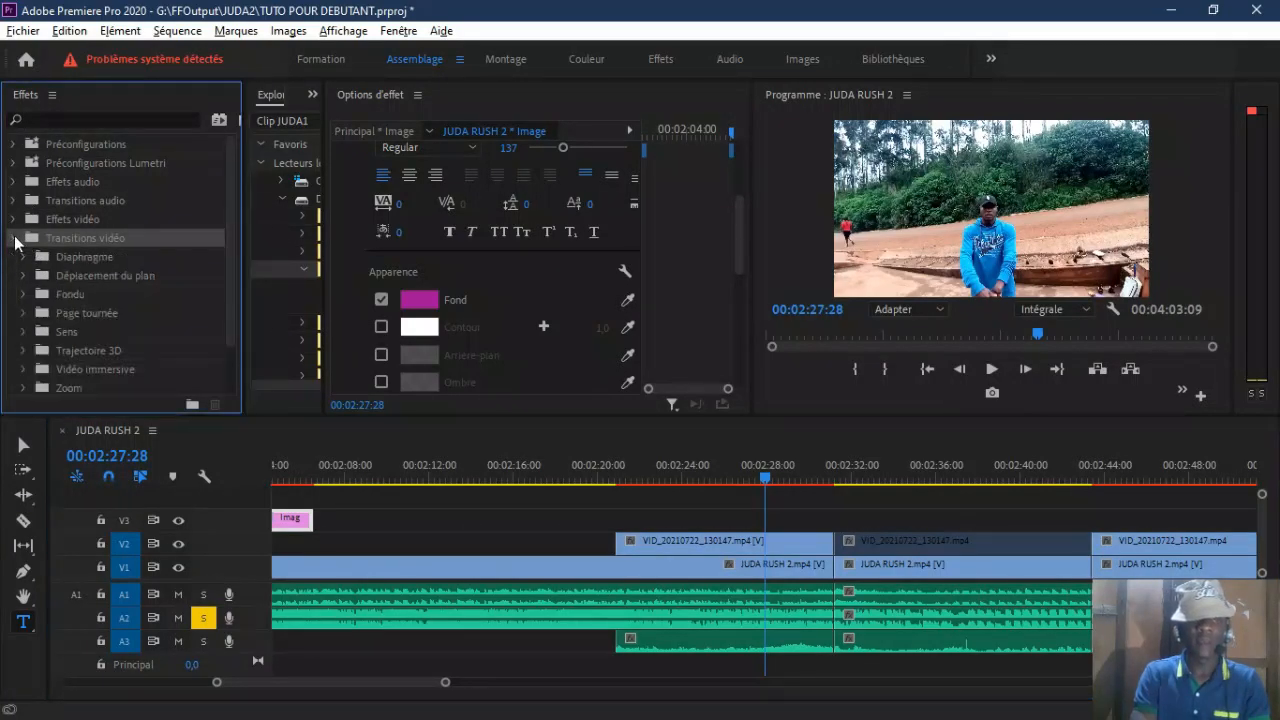
left_click(24, 276)
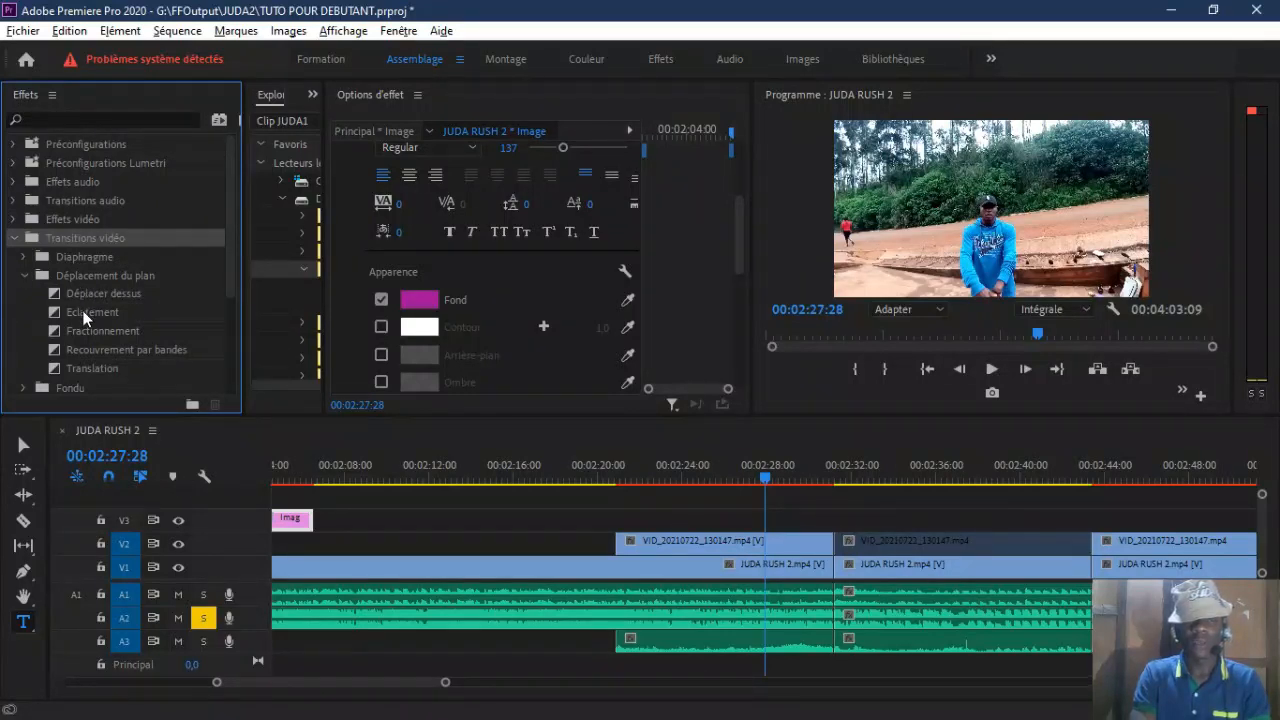
left_click_drag(78, 295, 832, 548)
left_click_drag(445, 682, 405, 688)
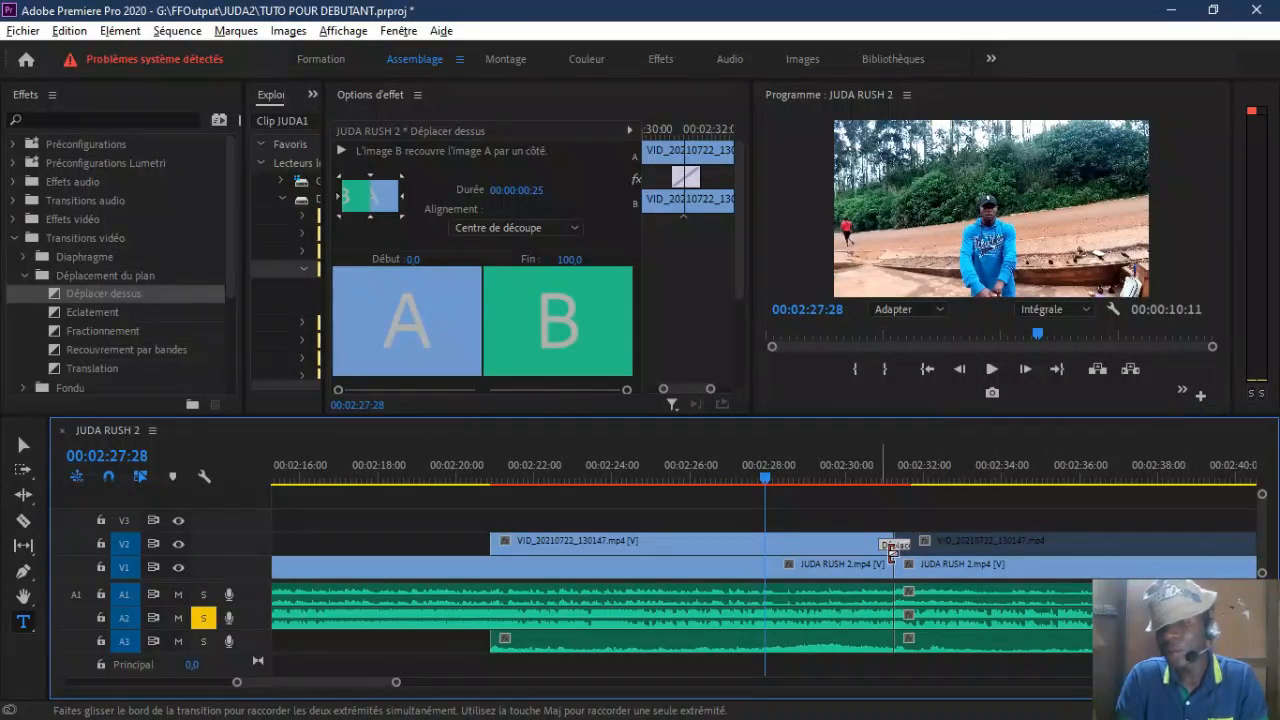
left_click_drag(892, 552, 780, 552)
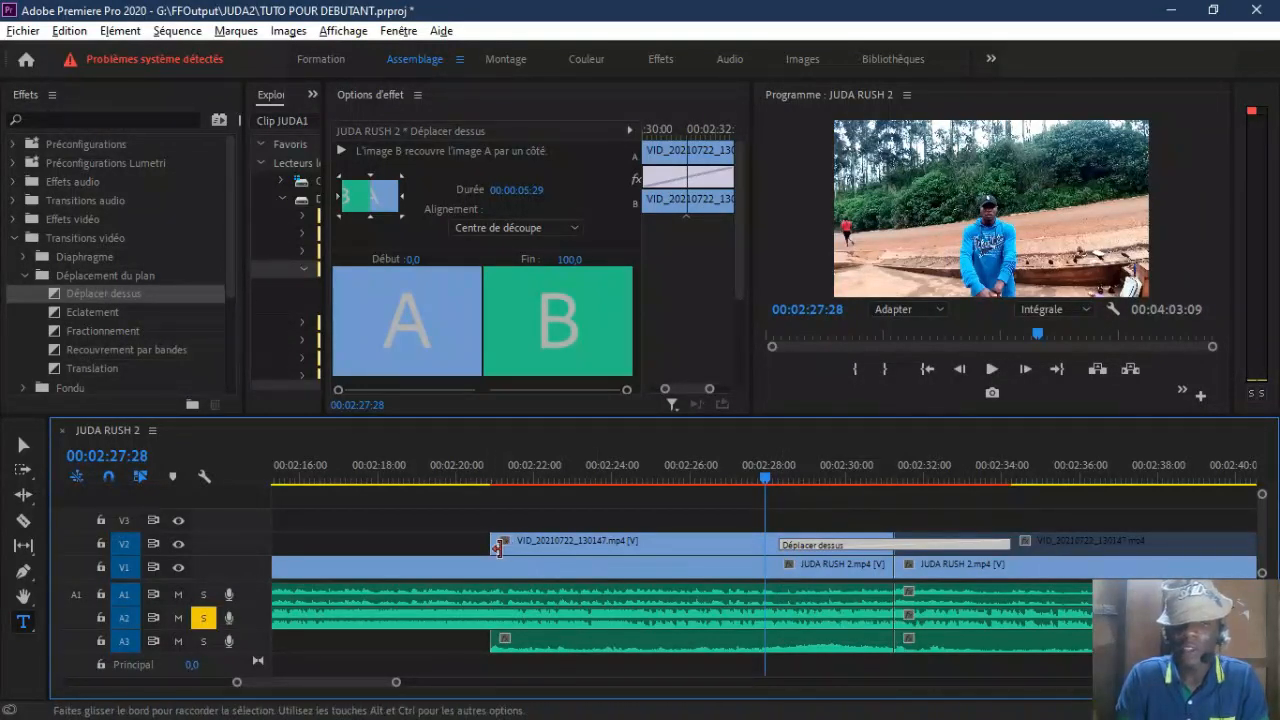
Step: Extend the start of the first V2 clip back to about 00:02:18:22 and check the picture up to 00:02:20:19
left_click_drag(497, 547, 408, 543)
left_click(412, 470)
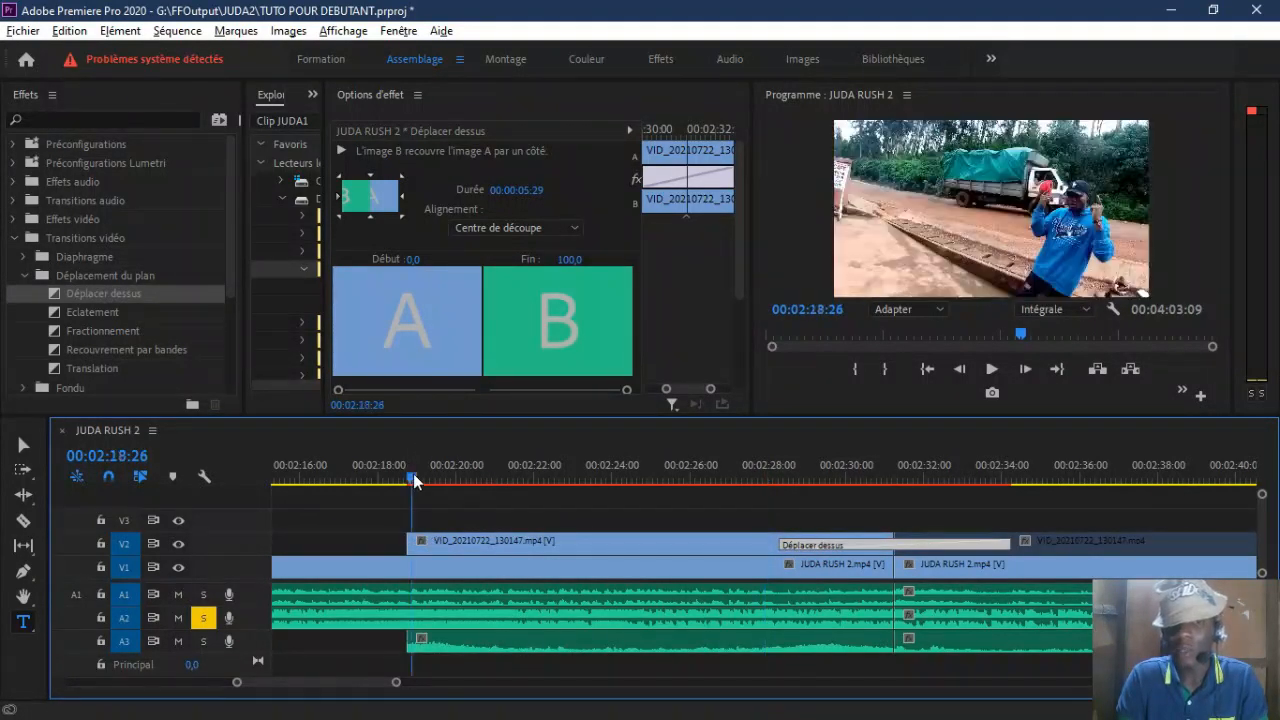
left_click(481, 480)
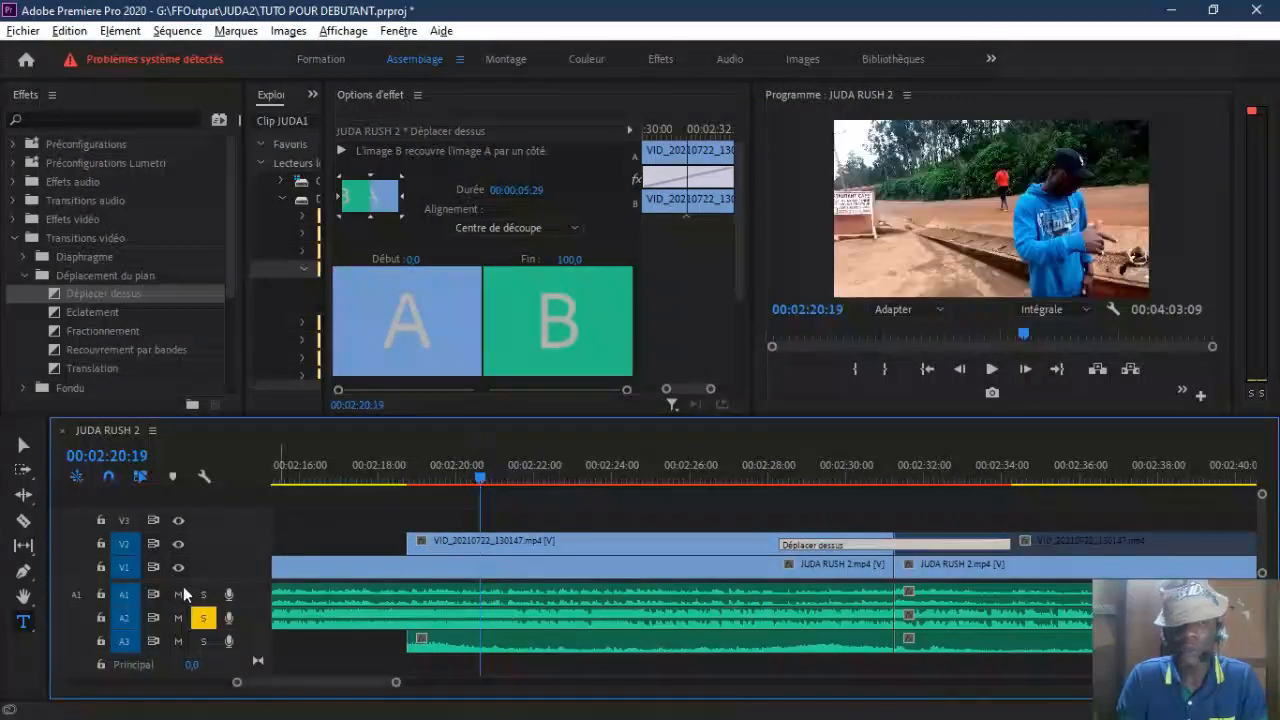
left_click(449, 473)
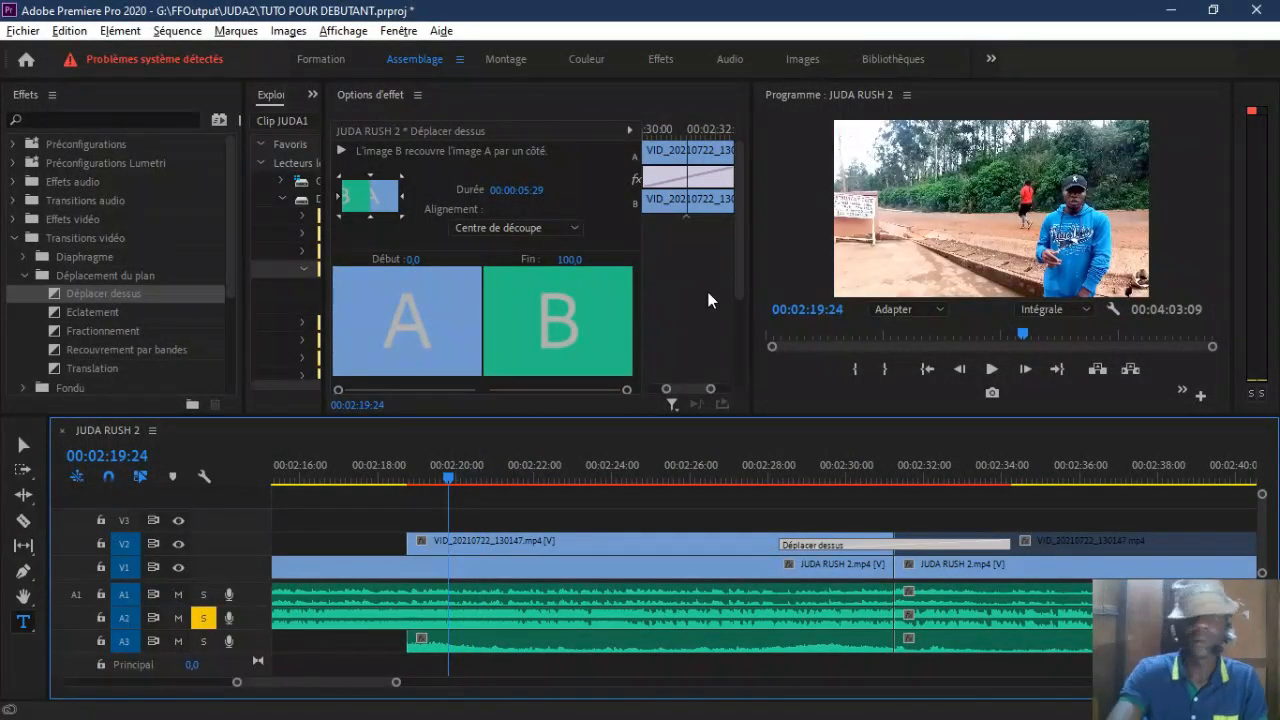
Step: Cut the first V2 clip at about 00:02:21:13 and delete the segment before the cut
left_click(23, 520)
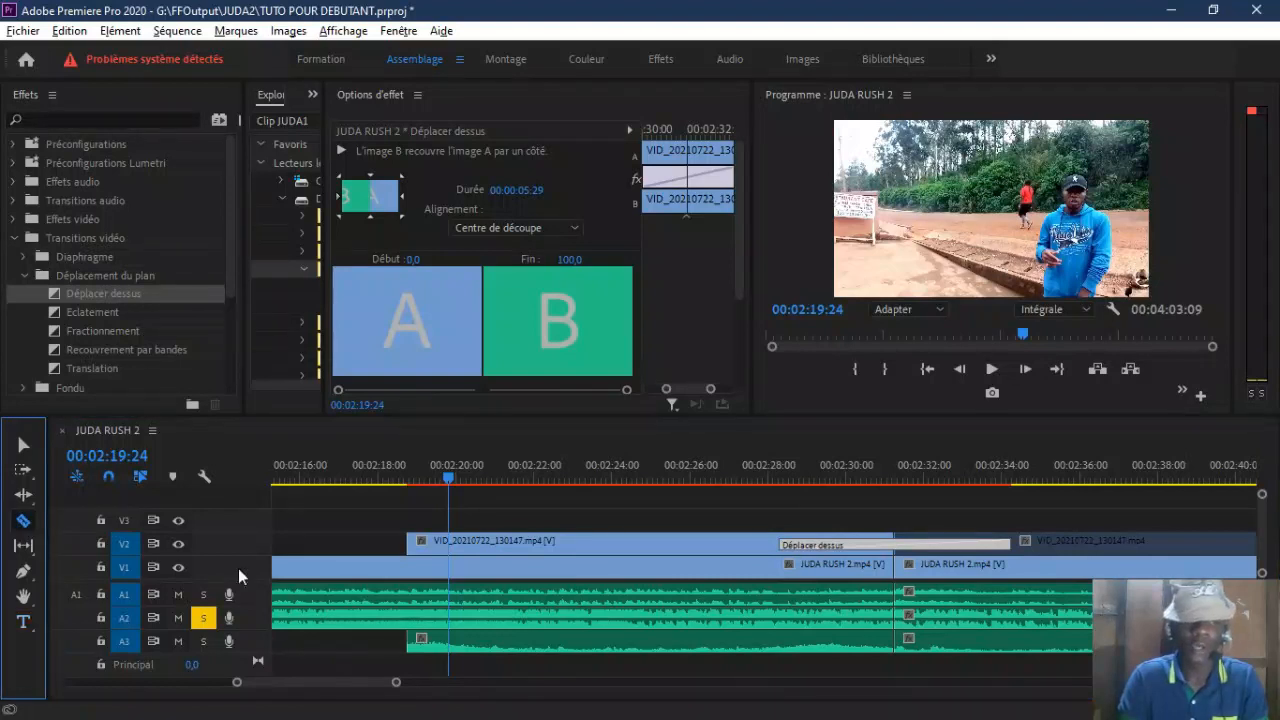
left_click(513, 545)
key("v")
right_click(495, 541)
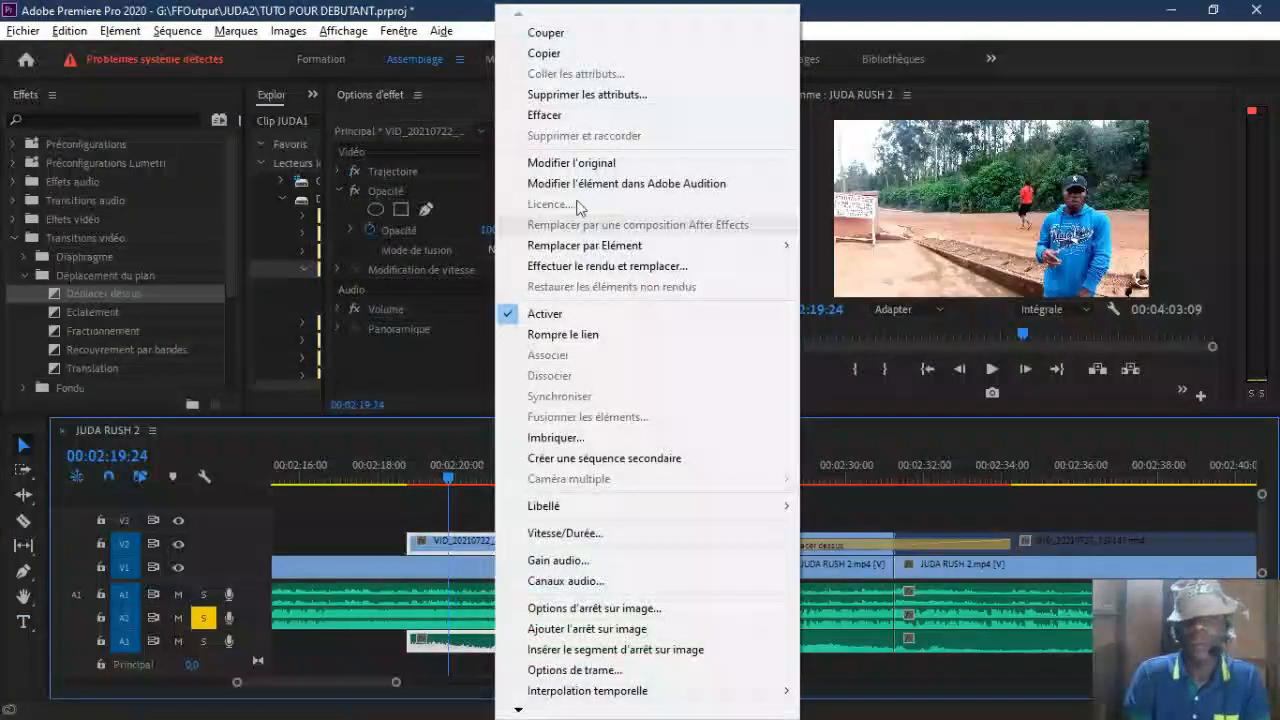
left_click(560, 115)
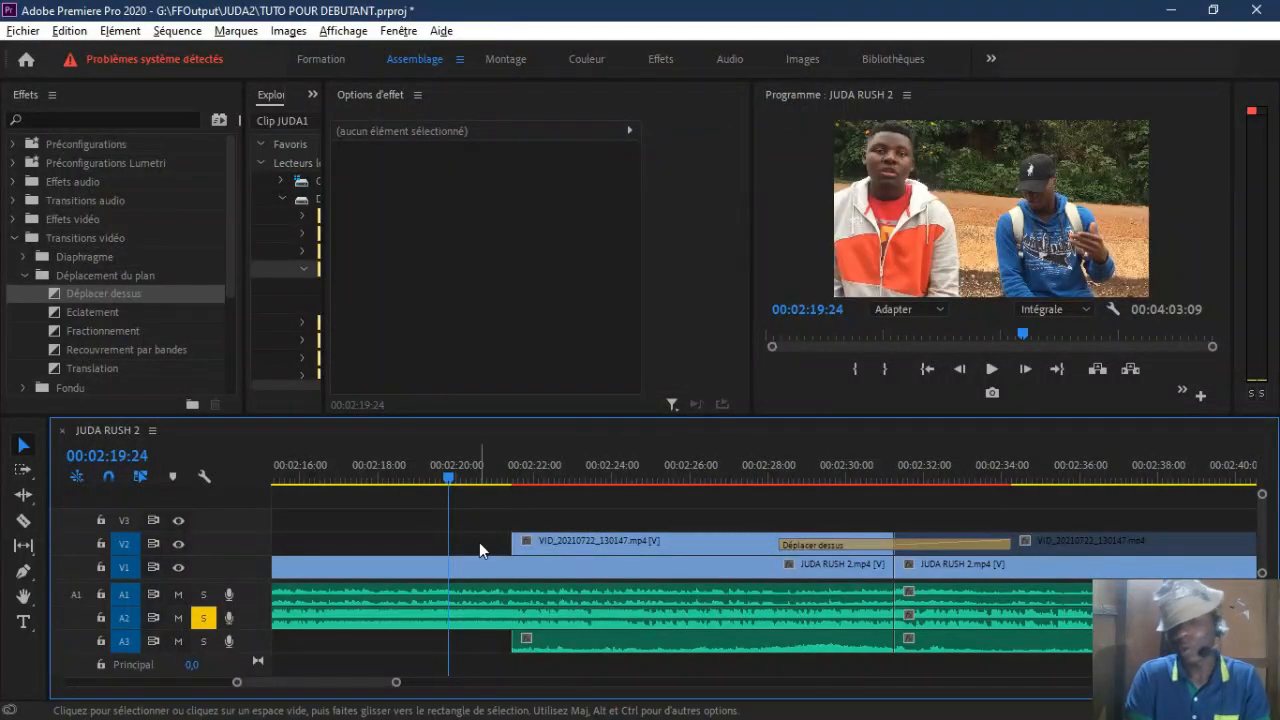
Step: Place the playhead at 00:02:20:00 and extend the first V2 clip's start back to about 00:02:18:11
mouse_move(442, 474)
left_mouse_down()
mouse_move(522, 487)
mouse_move(457, 490)
left_mouse_up()
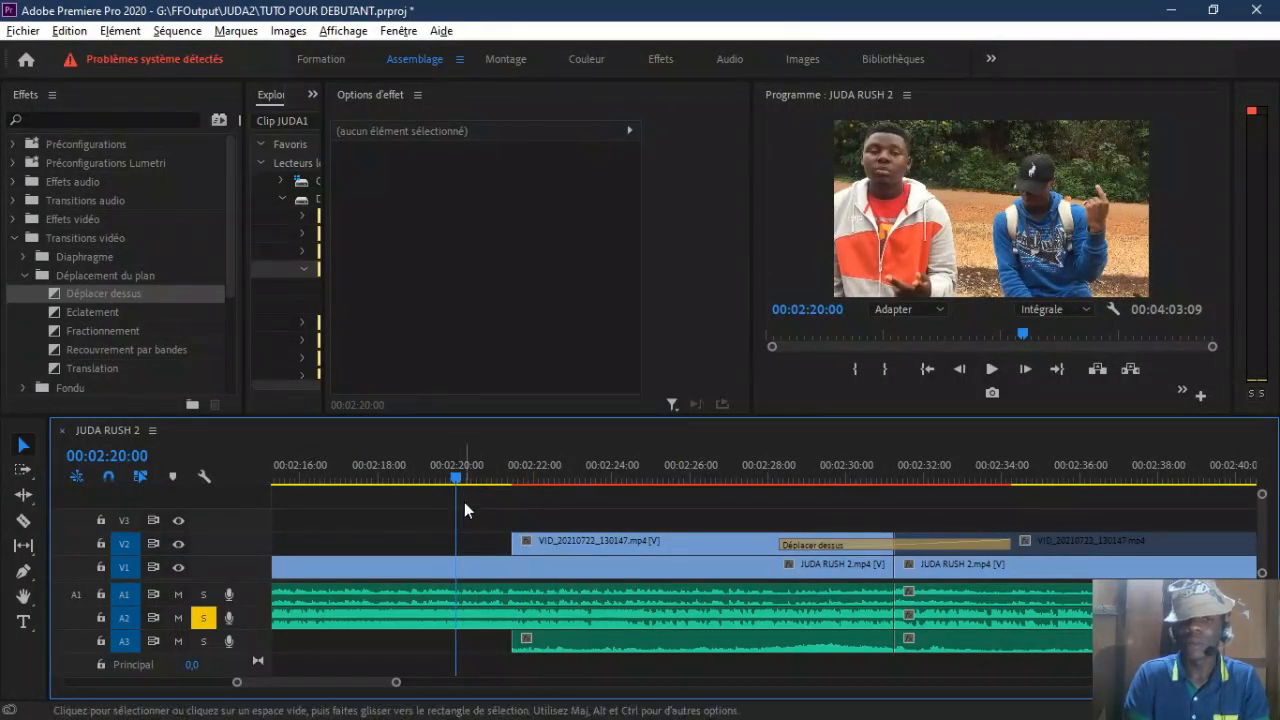
left_click_drag(512, 548, 400, 547)
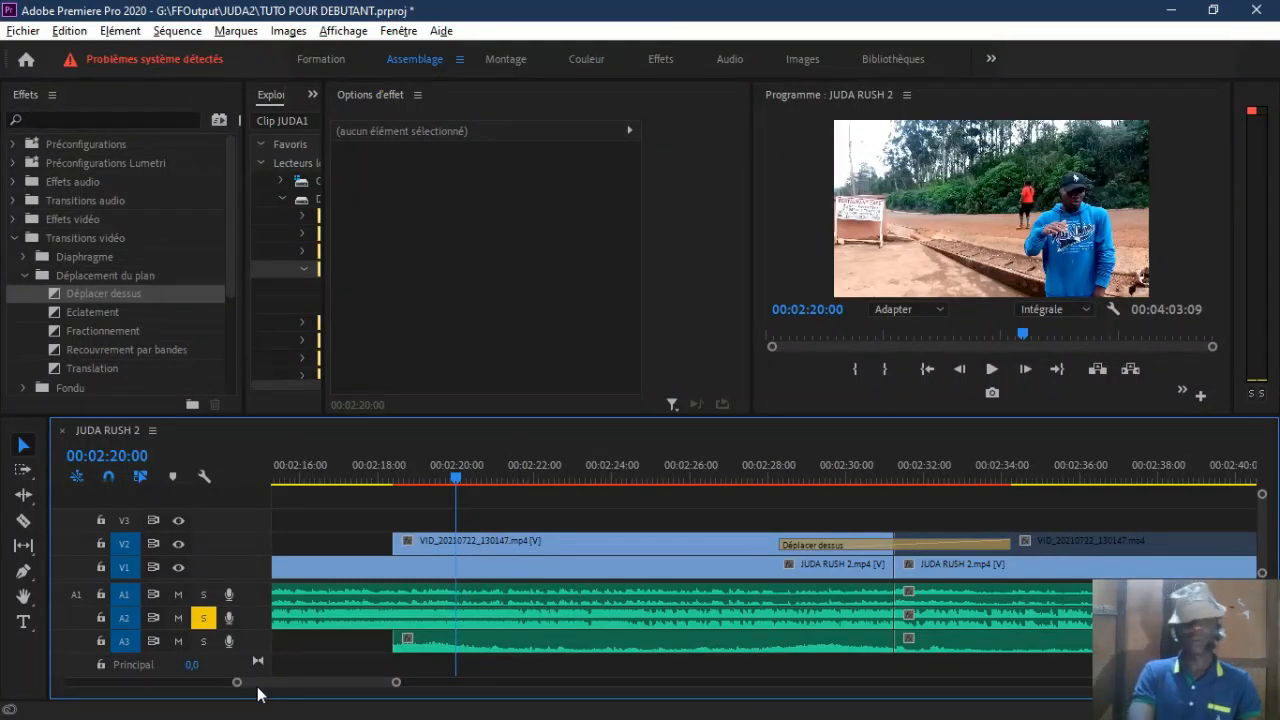
left_click_drag(398, 682, 545, 684)
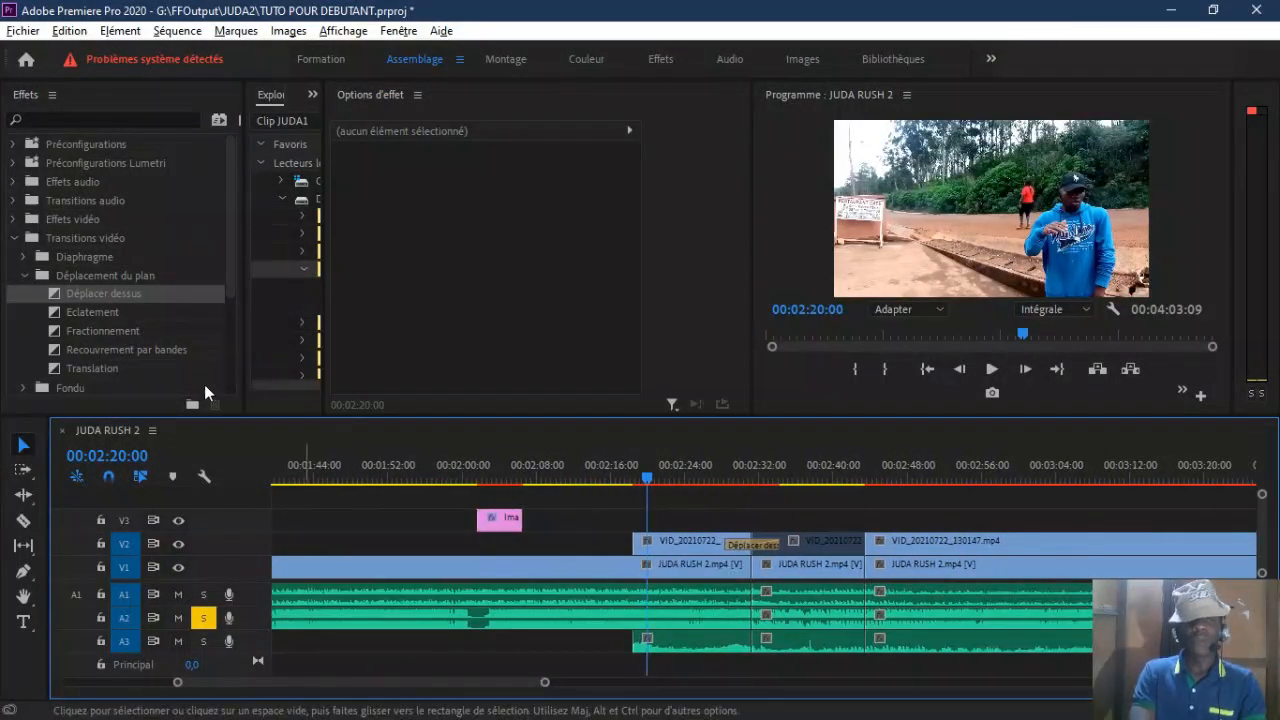
Step: Search the effects for NOIR, apply Noir & blanc to the V1 clip at 00:01:31:09, and compare it with the preceding clip
left_click(14, 238)
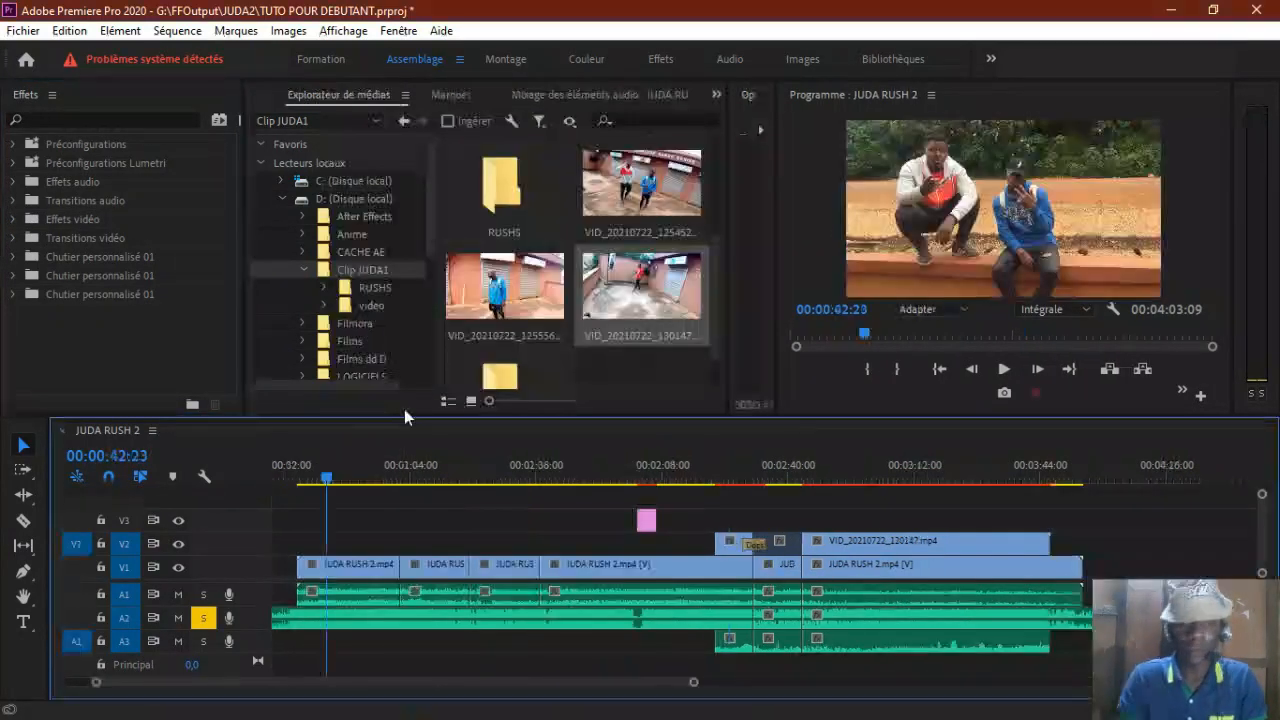
mouse_move(494, 480)
left_mouse_down()
mouse_move(547, 481)
mouse_move(517, 480)
left_mouse_up()
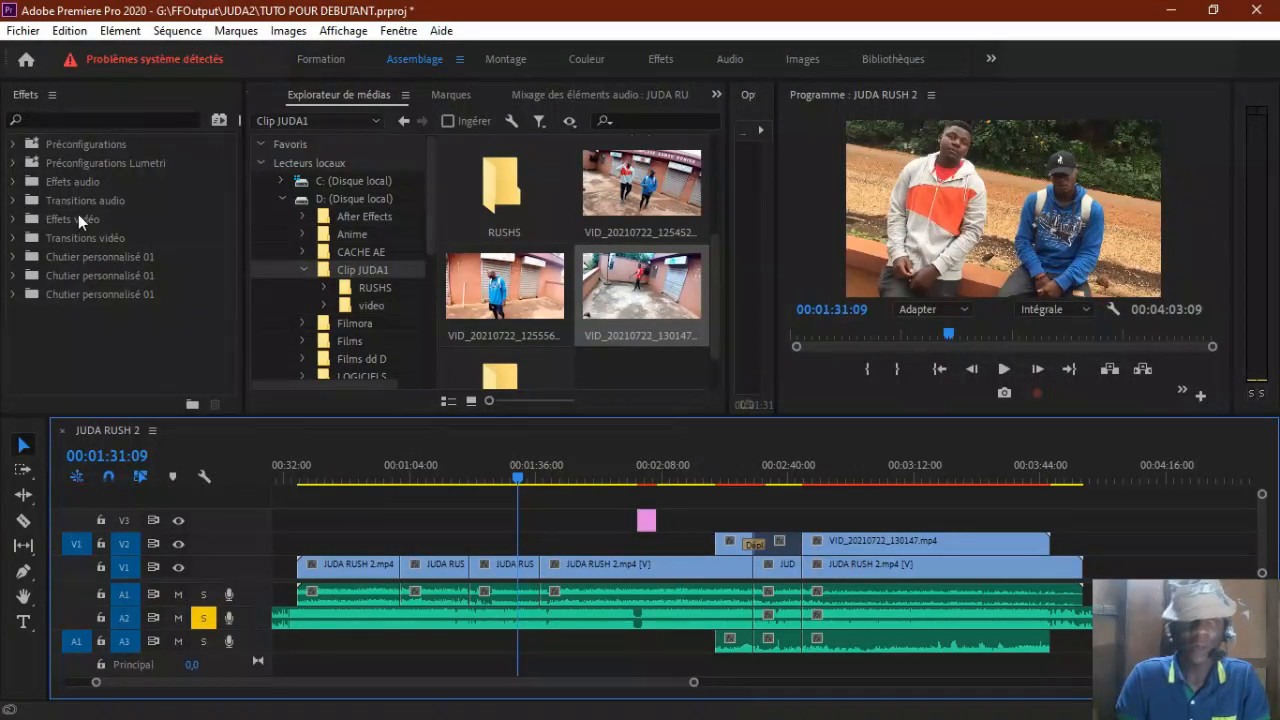
left_click(14, 182)
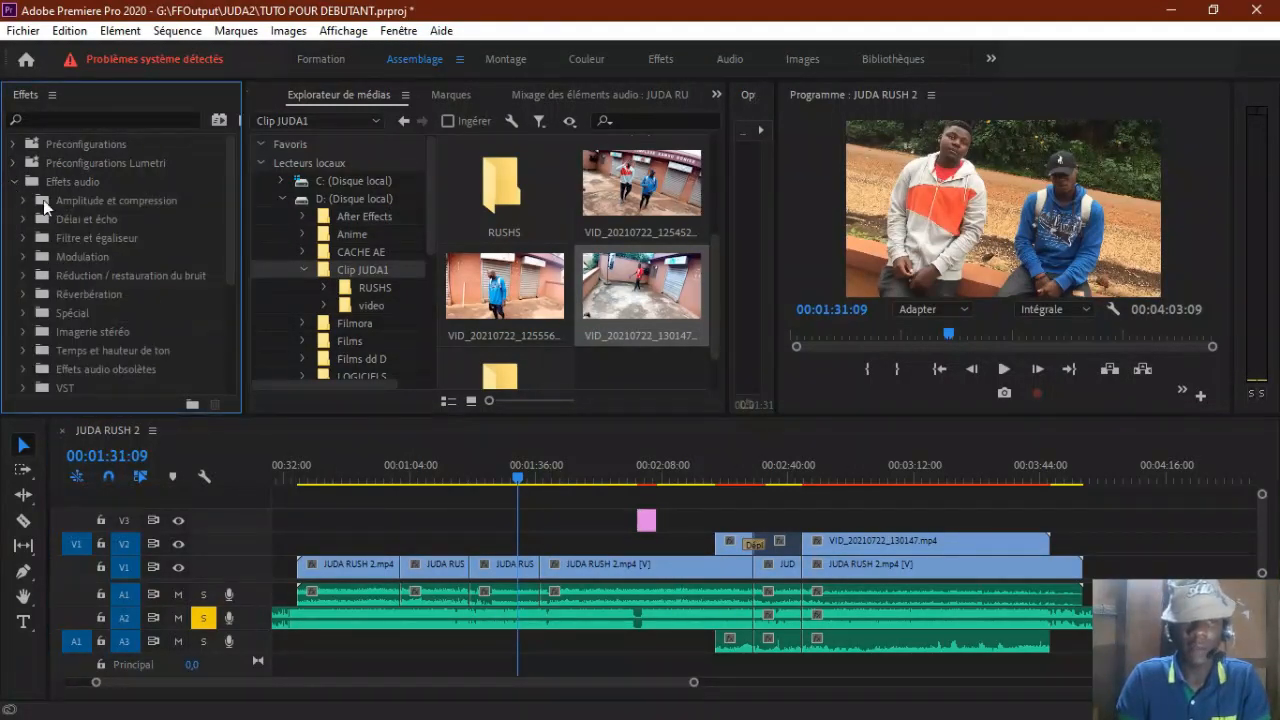
left_click(104, 120)
type("NOIR")
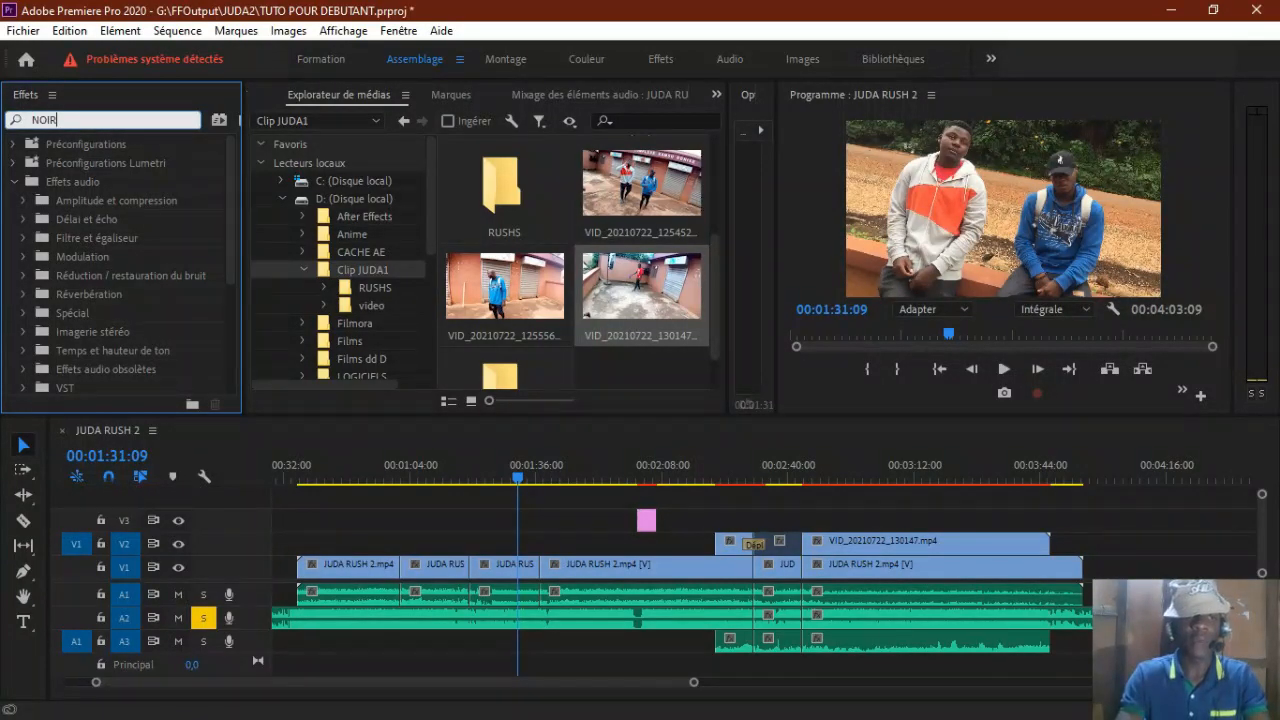
left_click_drag(90, 256, 533, 582)
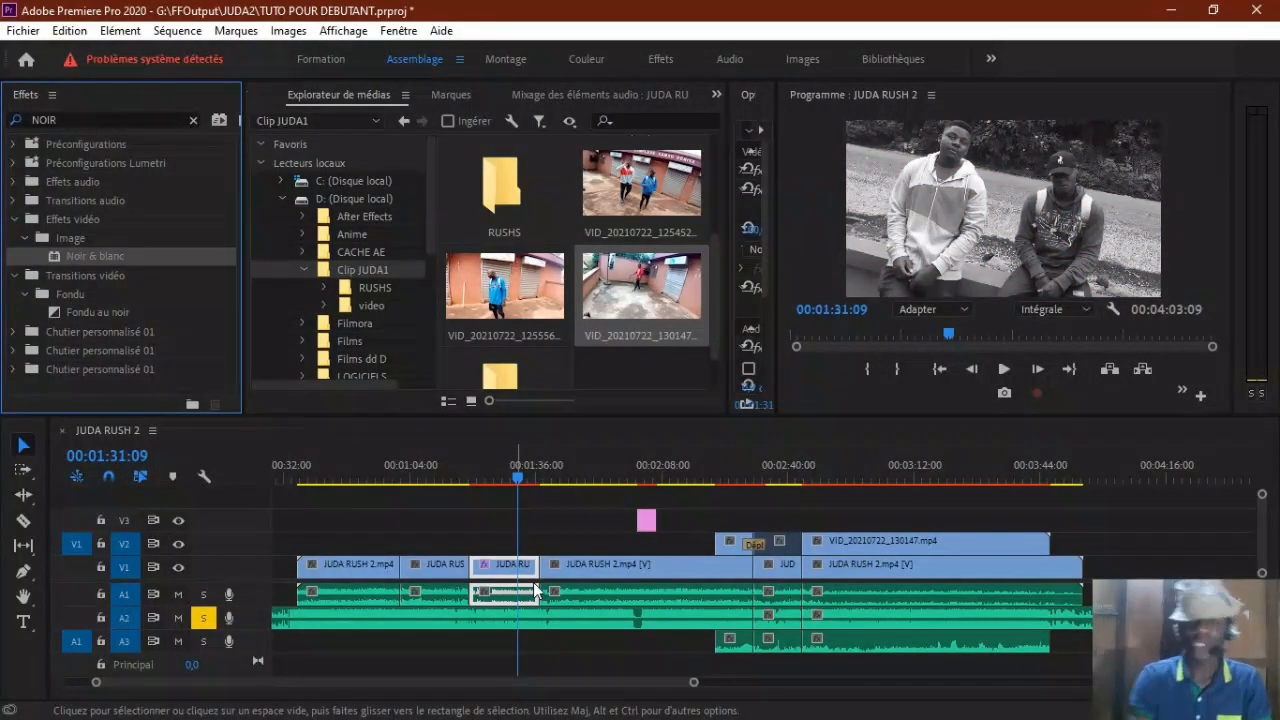
mouse_move(516, 479)
left_mouse_down()
mouse_move(564, 479)
mouse_move(508, 484)
left_mouse_up()
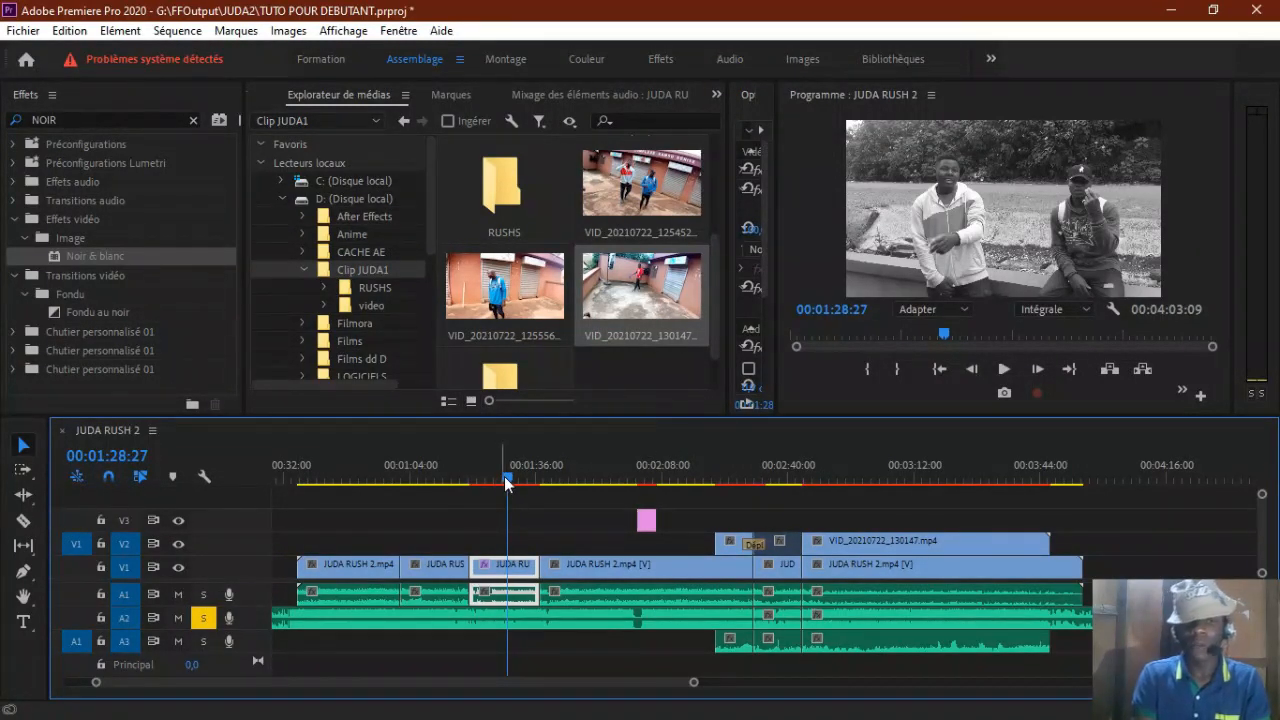
left_click_drag(502, 476, 456, 479)
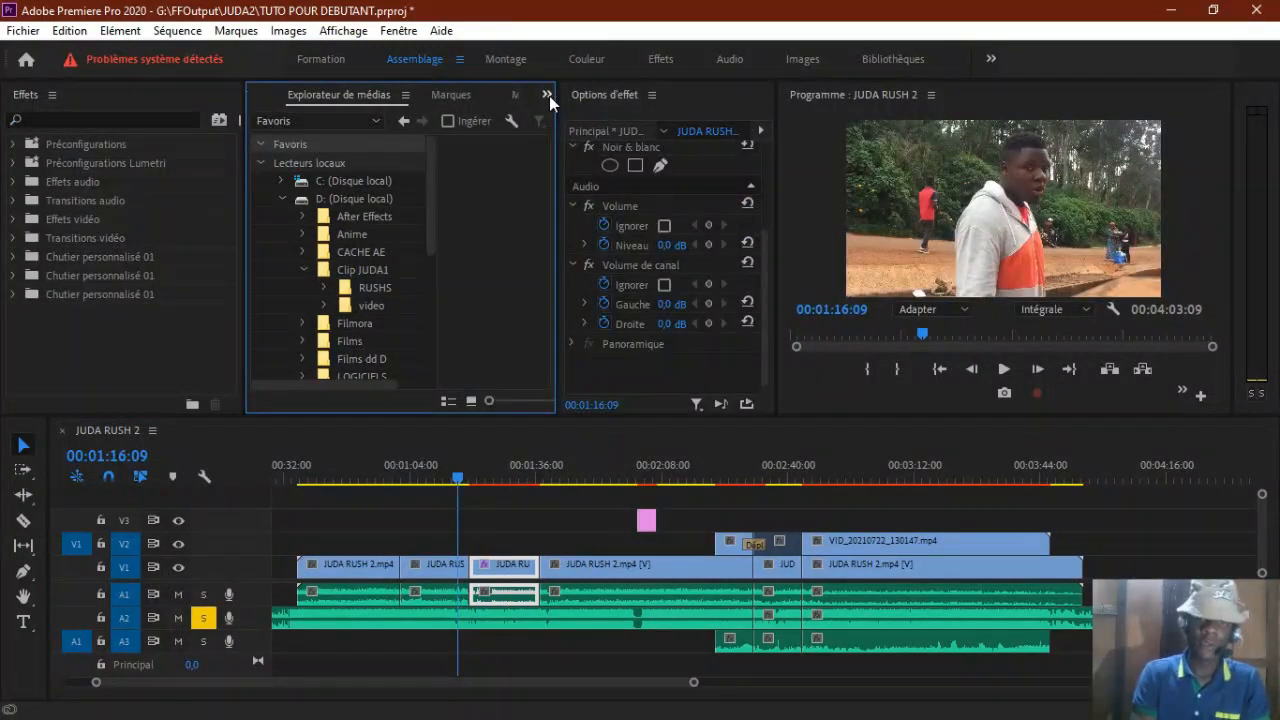
Step: Create an adjustment layer (Calque d'effets) in the project at 1920 × 1080, 29,97 i/s, with square pixels
left_click(547, 95)
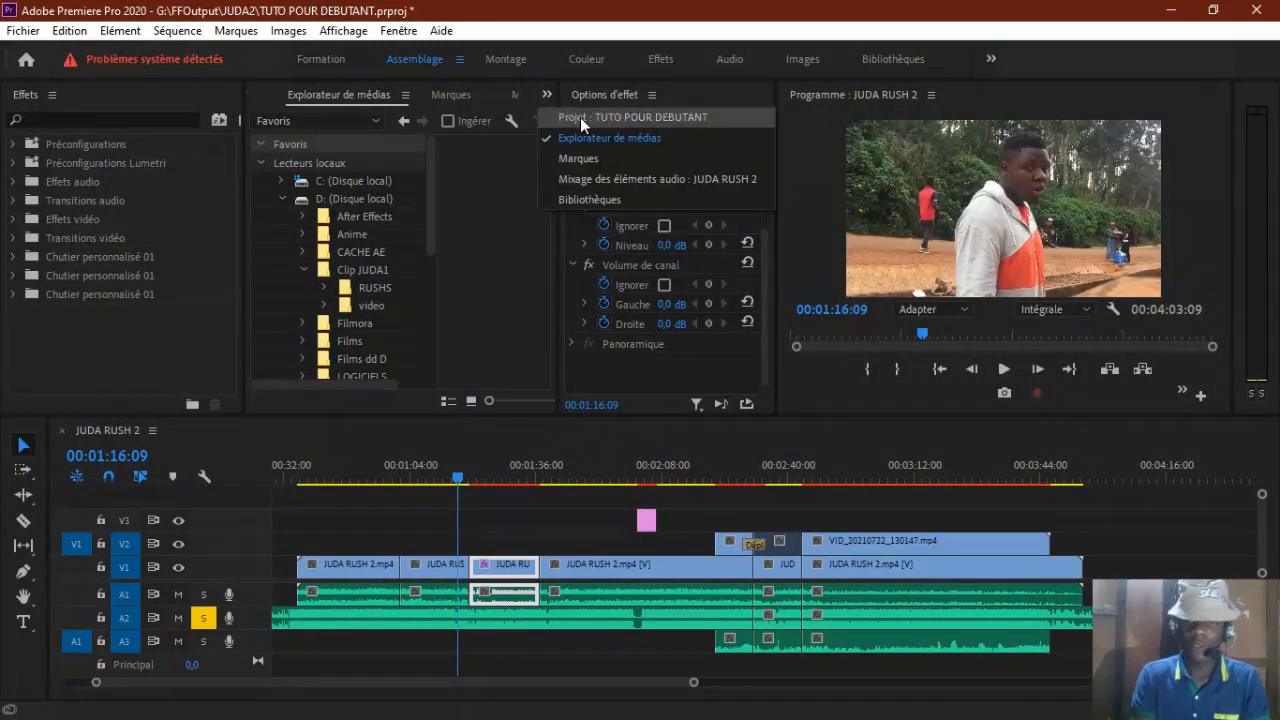
left_click(580, 117)
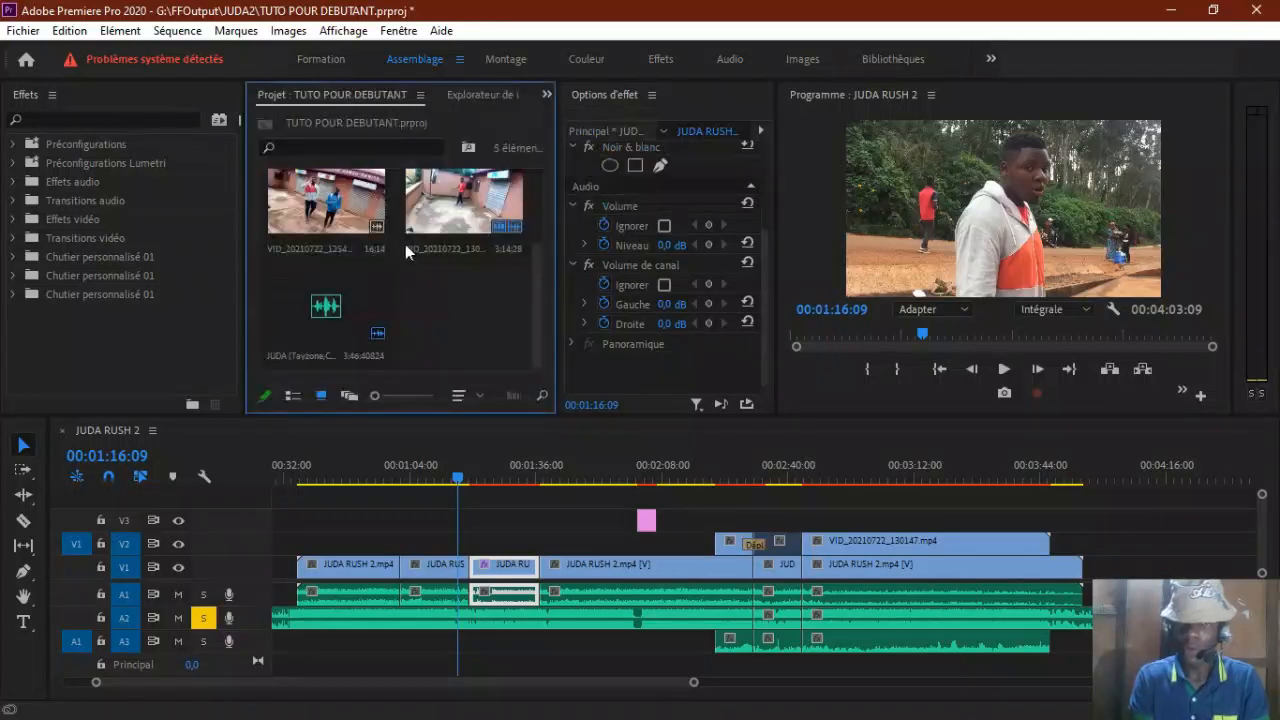
left_click_drag(564, 330, 636, 330)
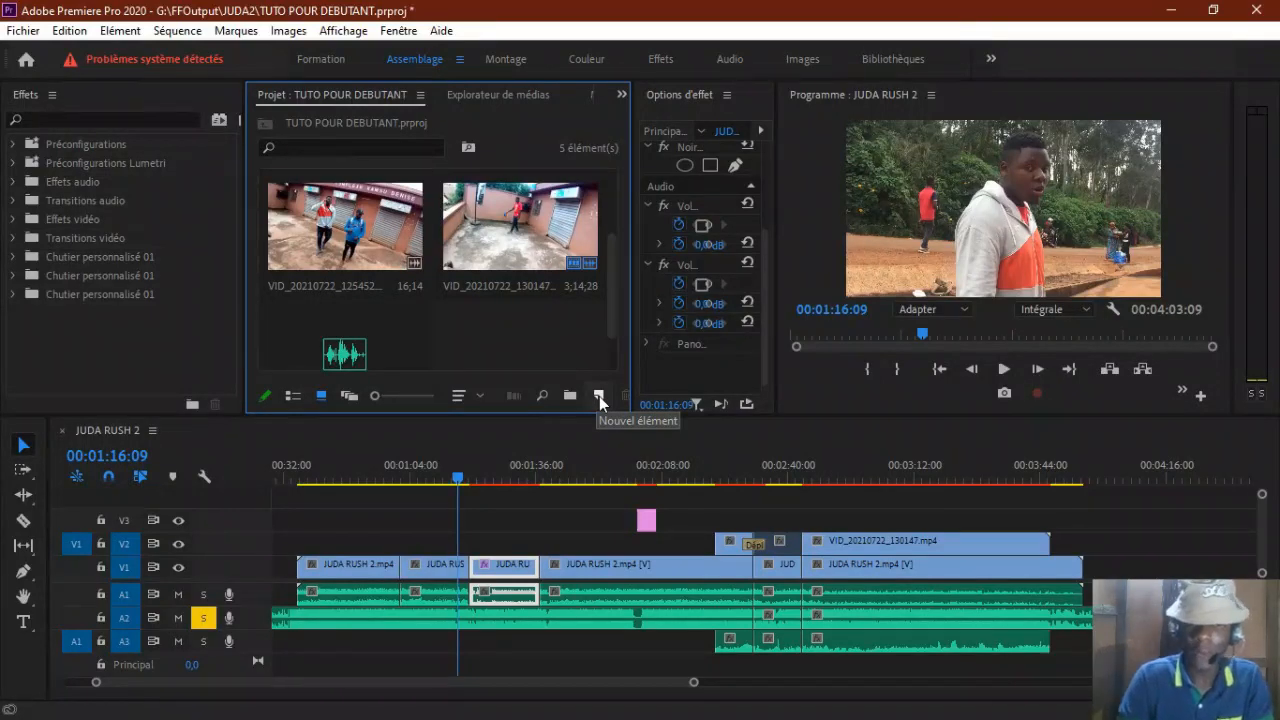
left_click(599, 396)
left_click(660, 482)
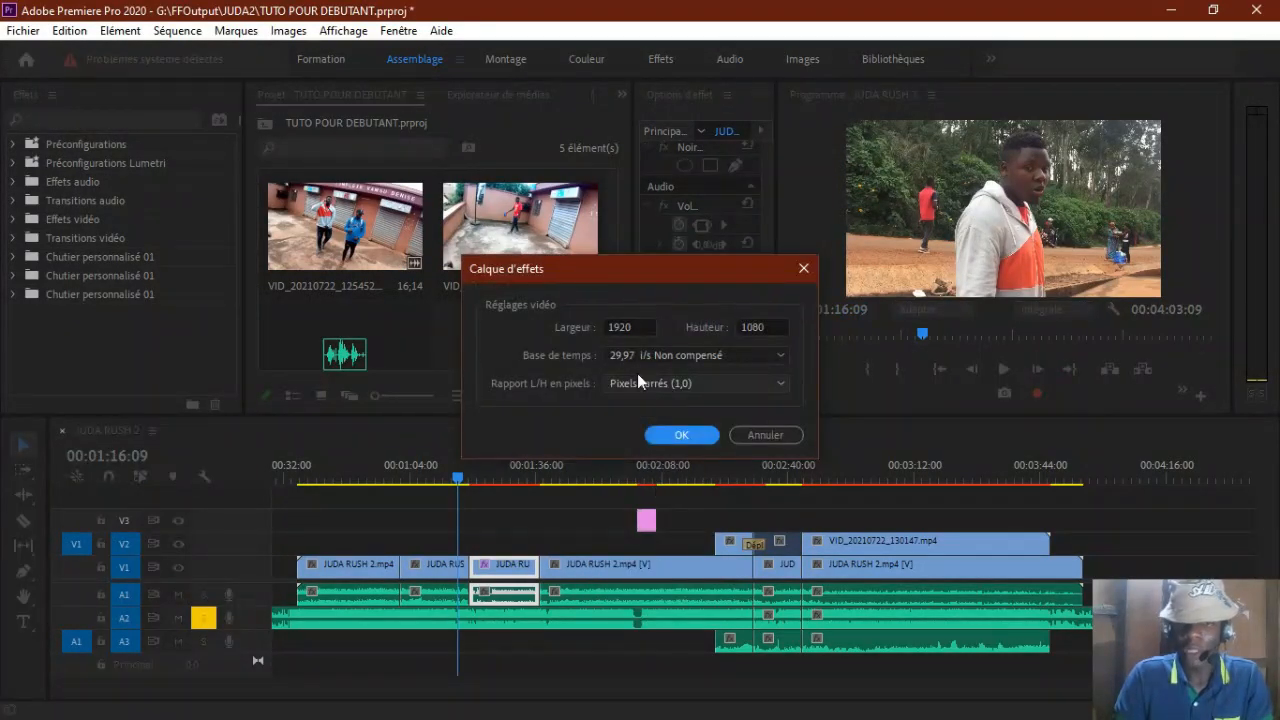
left_click(689, 431)
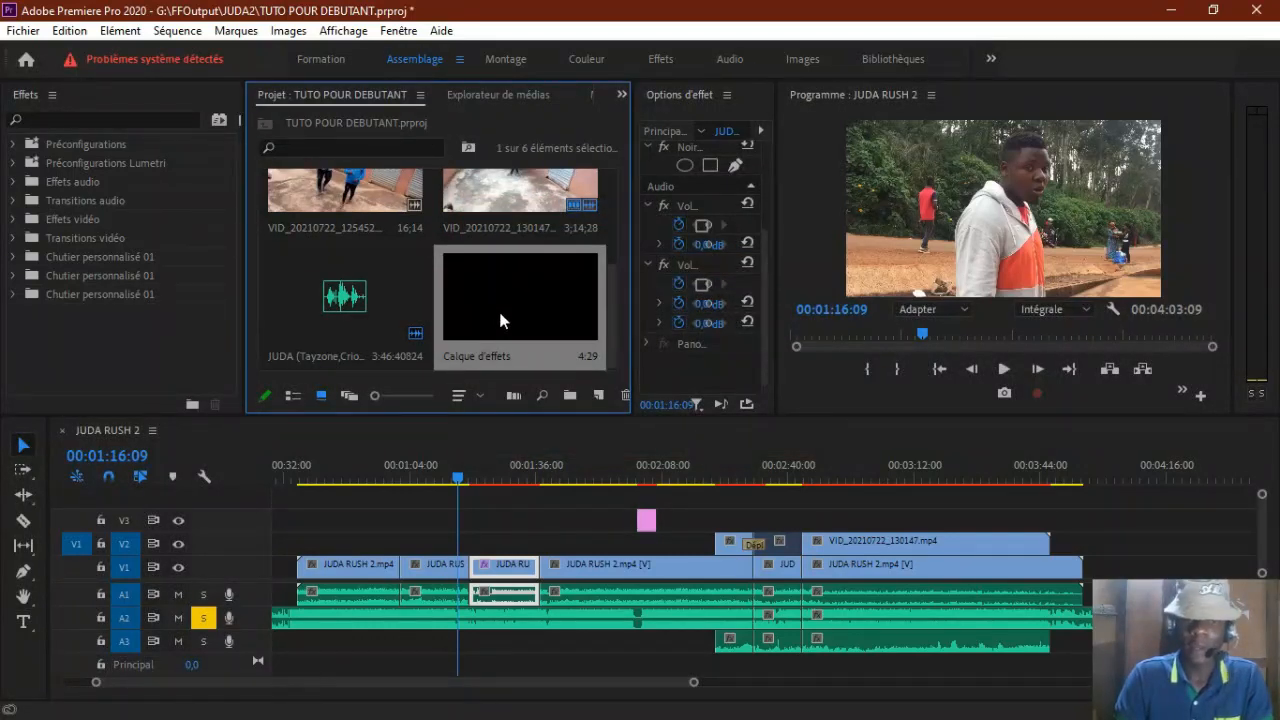
Step: Place the adjustment layer on V3 from the start of the black-and-white clip and extend it to about 00:01:55
left_click_drag(490, 487, 612, 540)
left_click(505, 472)
mouse_move(504, 472)
left_mouse_down()
mouse_move(579, 485)
mouse_move(526, 477)
left_mouse_up()
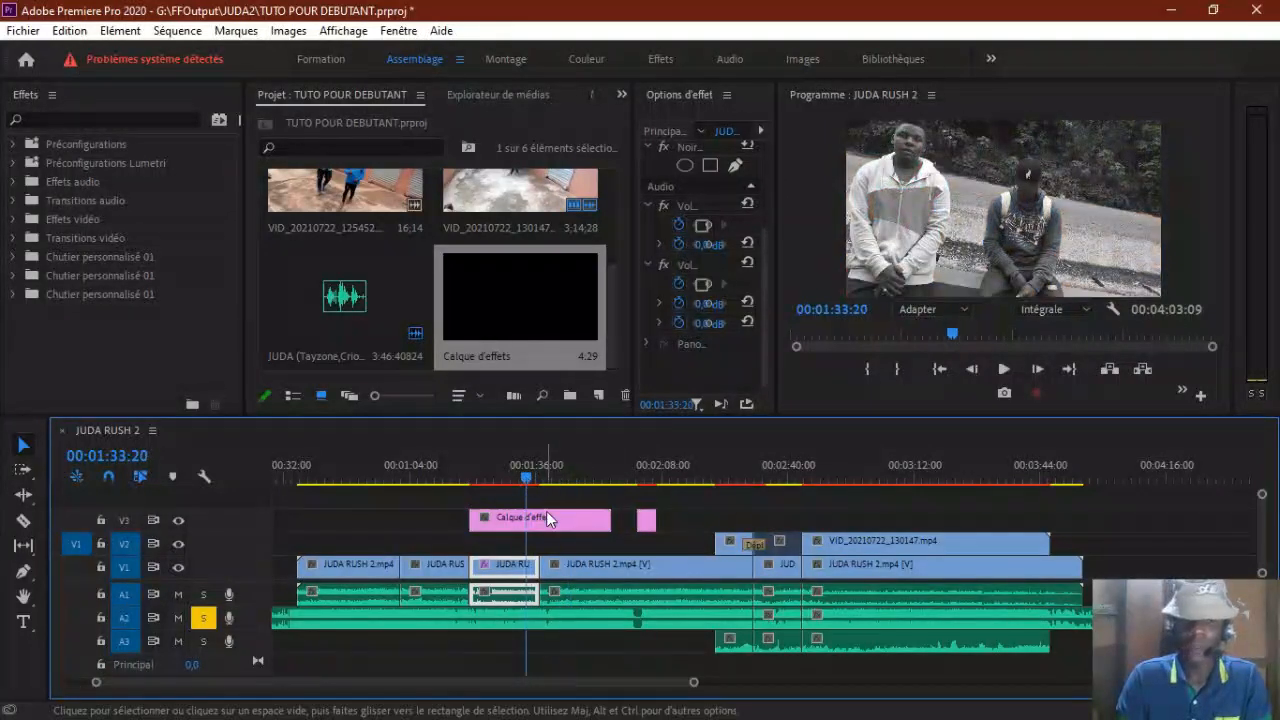
Step: Apply the Noir & blanc effect from the Image video effects to the V3 adjustment layer and check the picture around 00:01:45:17 and 00:01:47:21
mouse_move(572, 481)
left_mouse_down()
mouse_move(612, 479)
mouse_move(572, 479)
left_mouse_up()
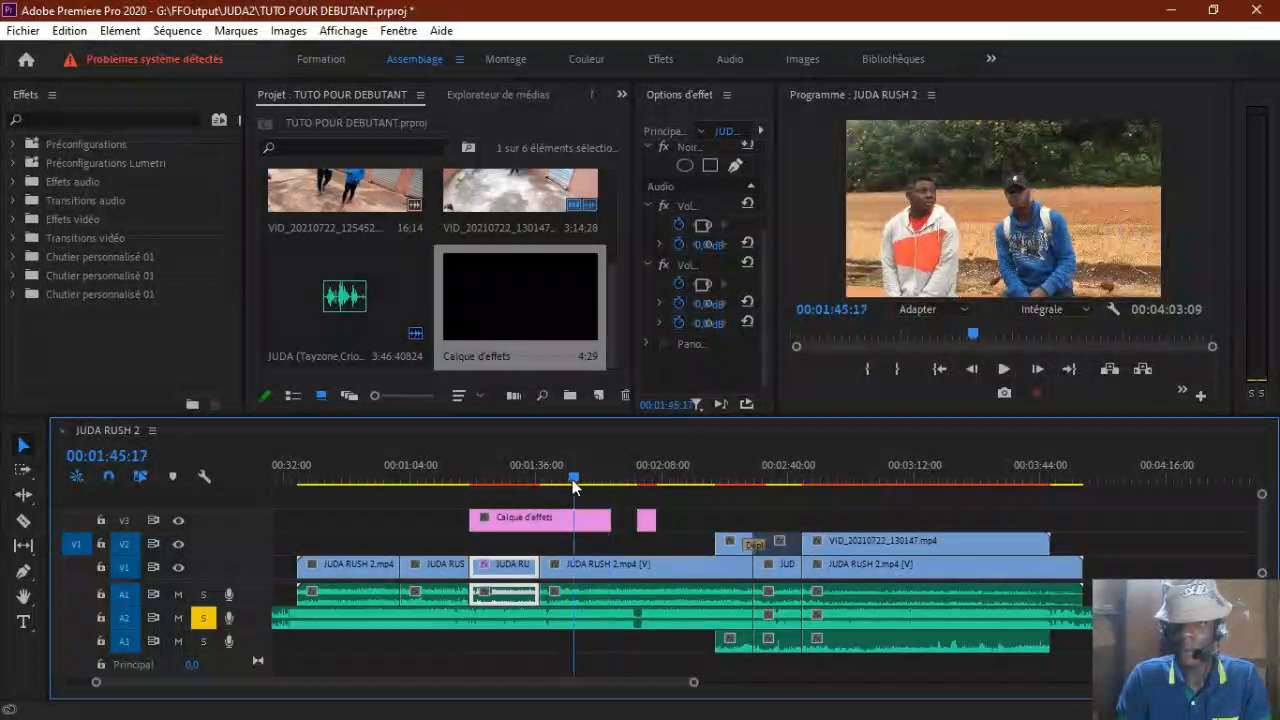
left_click(13, 219)
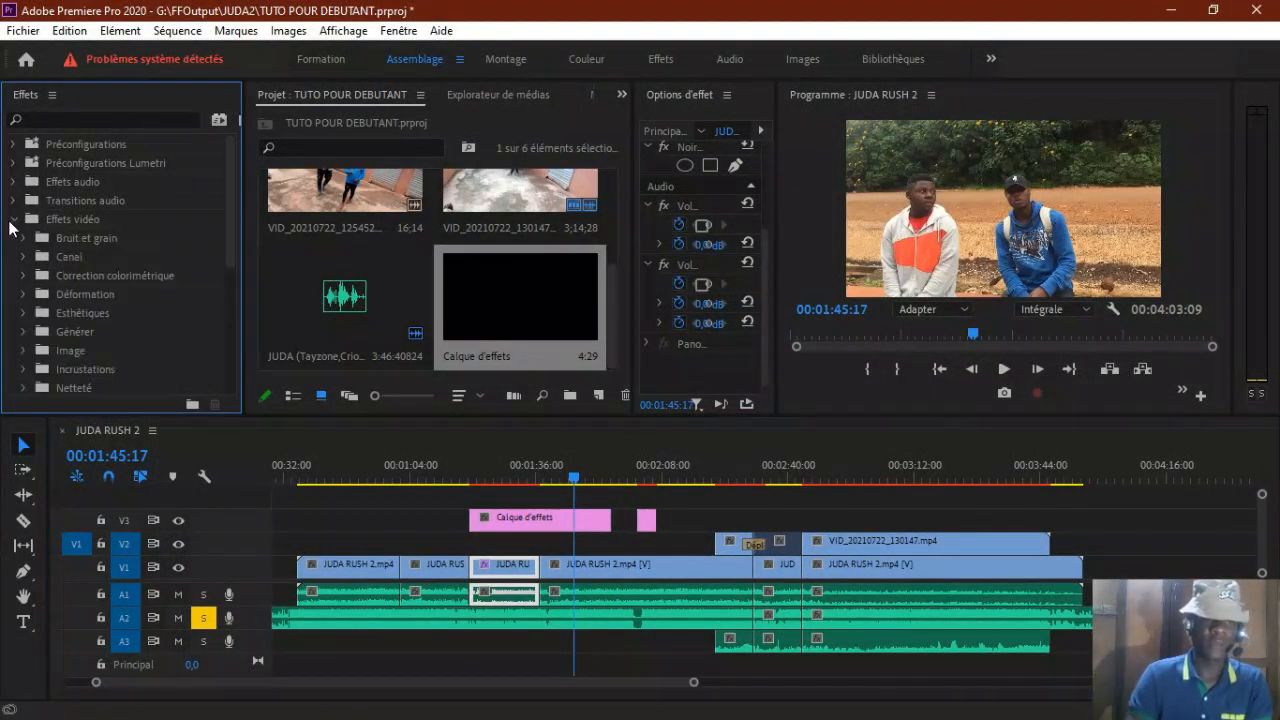
left_click(25, 350)
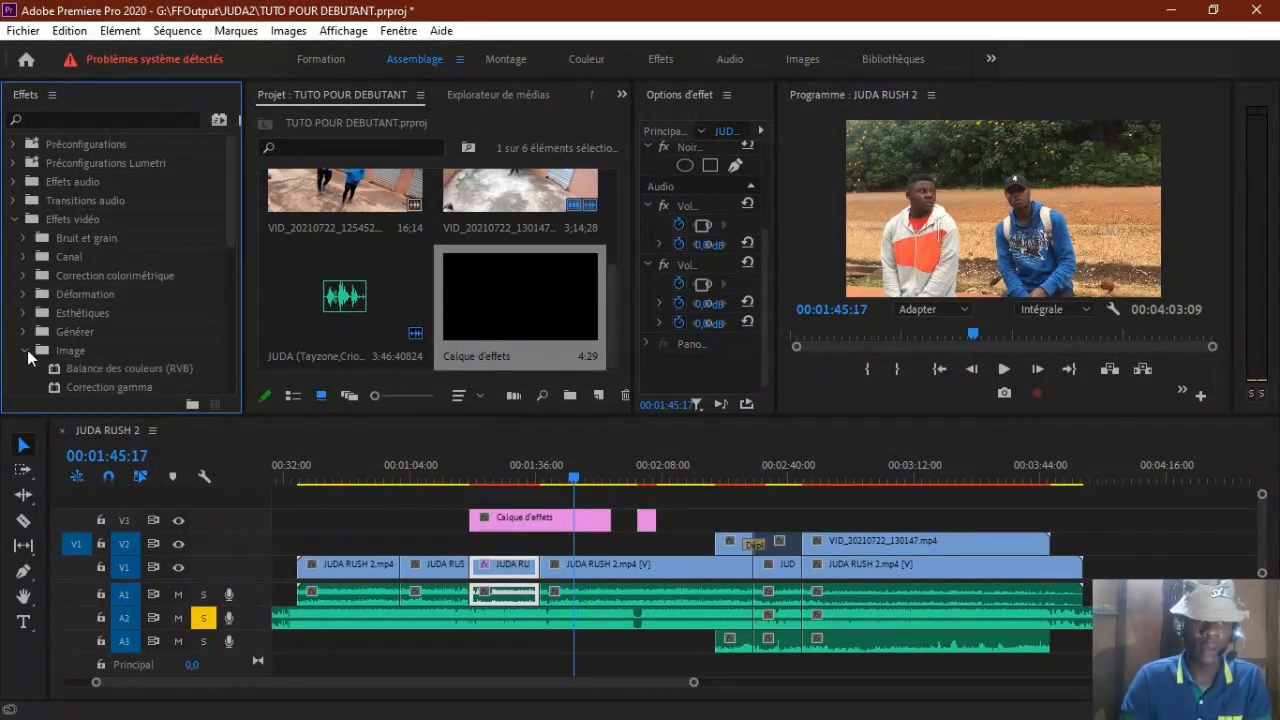
left_click_drag(230, 194, 232, 242)
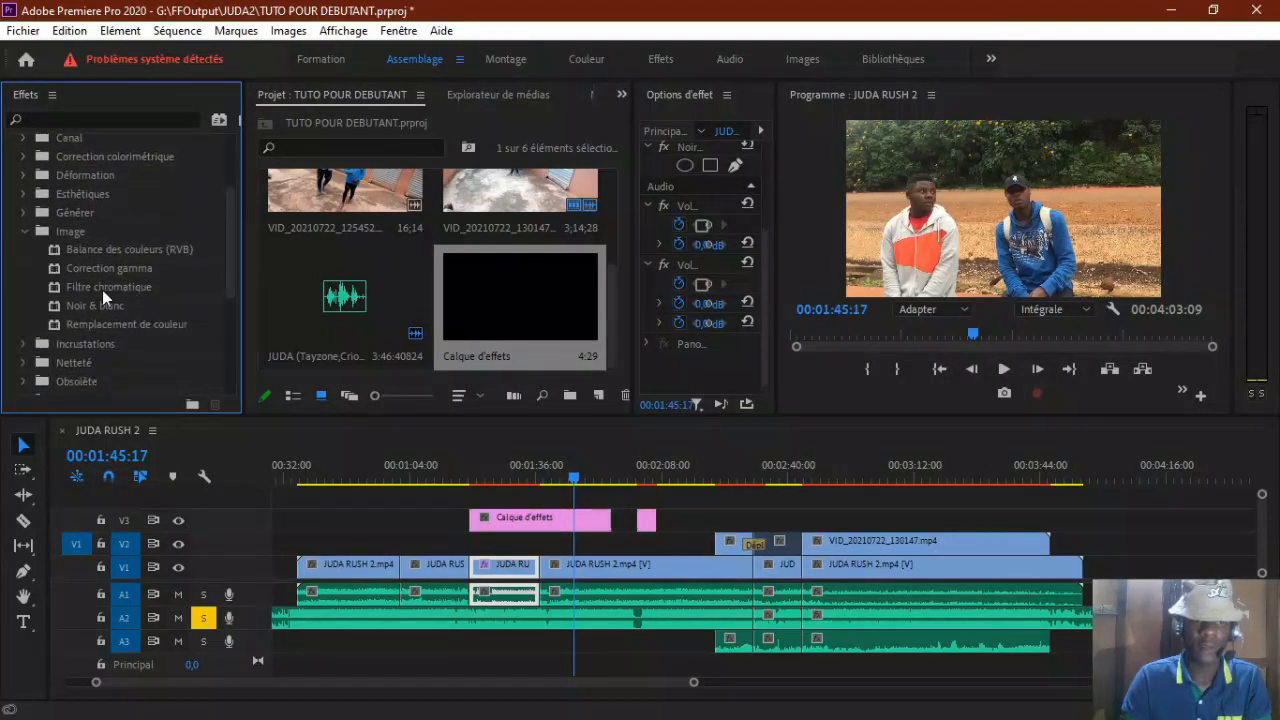
left_click_drag(87, 307, 540, 527)
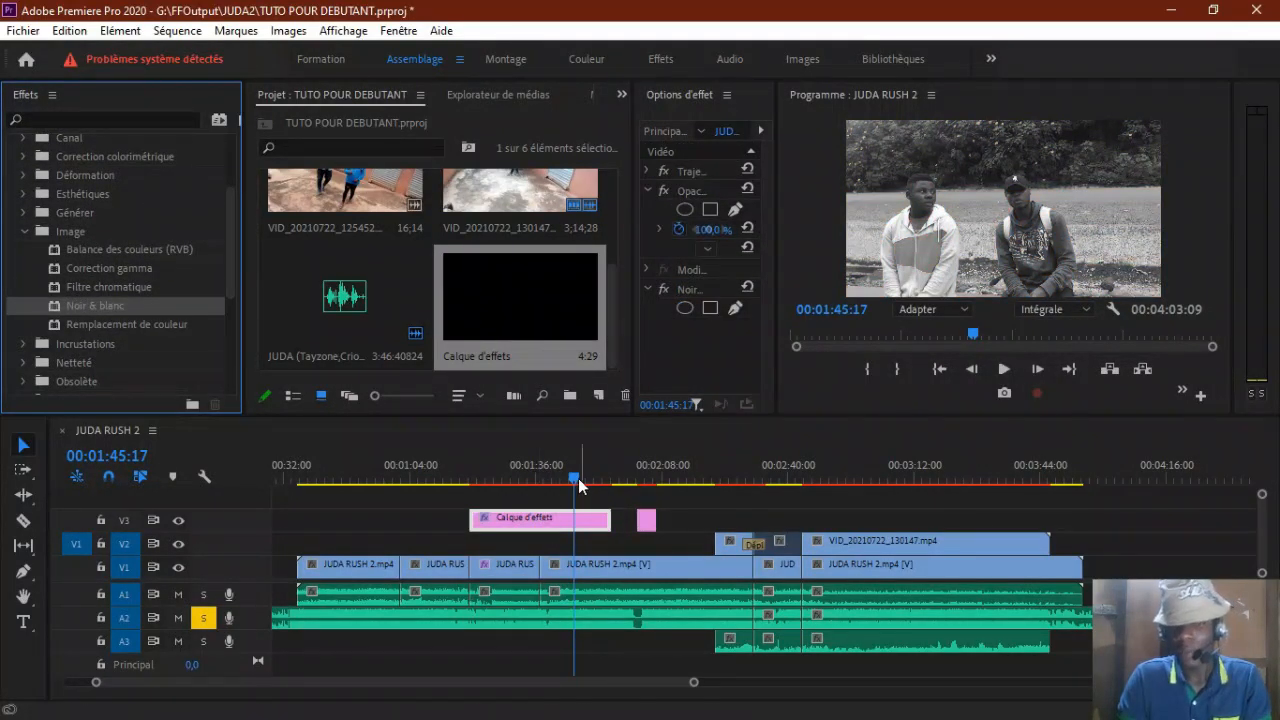
mouse_move(574, 476)
left_mouse_down()
mouse_move(615, 478)
mouse_move(581, 477)
left_mouse_up()
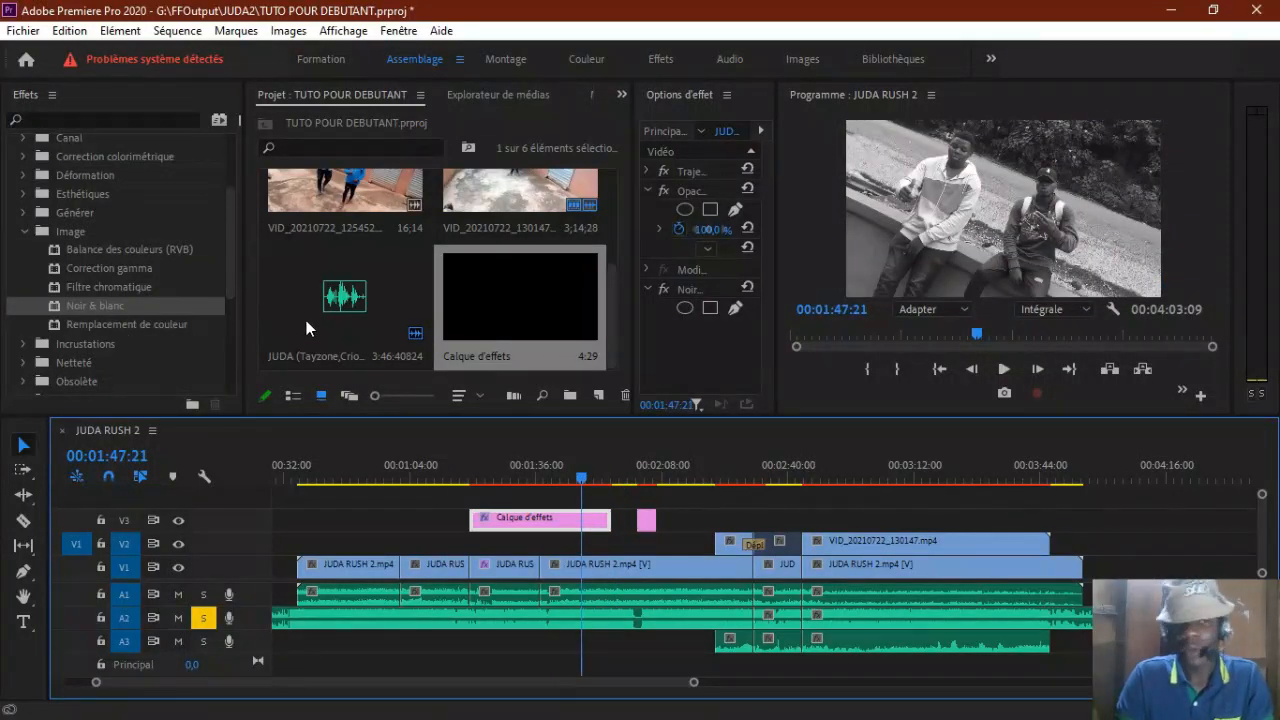
Step: Browse the Générer and Esthétiques video effect categories, looking at effects such as Contours bruts
scroll(228, 251, "up", 1)
left_click(26, 255)
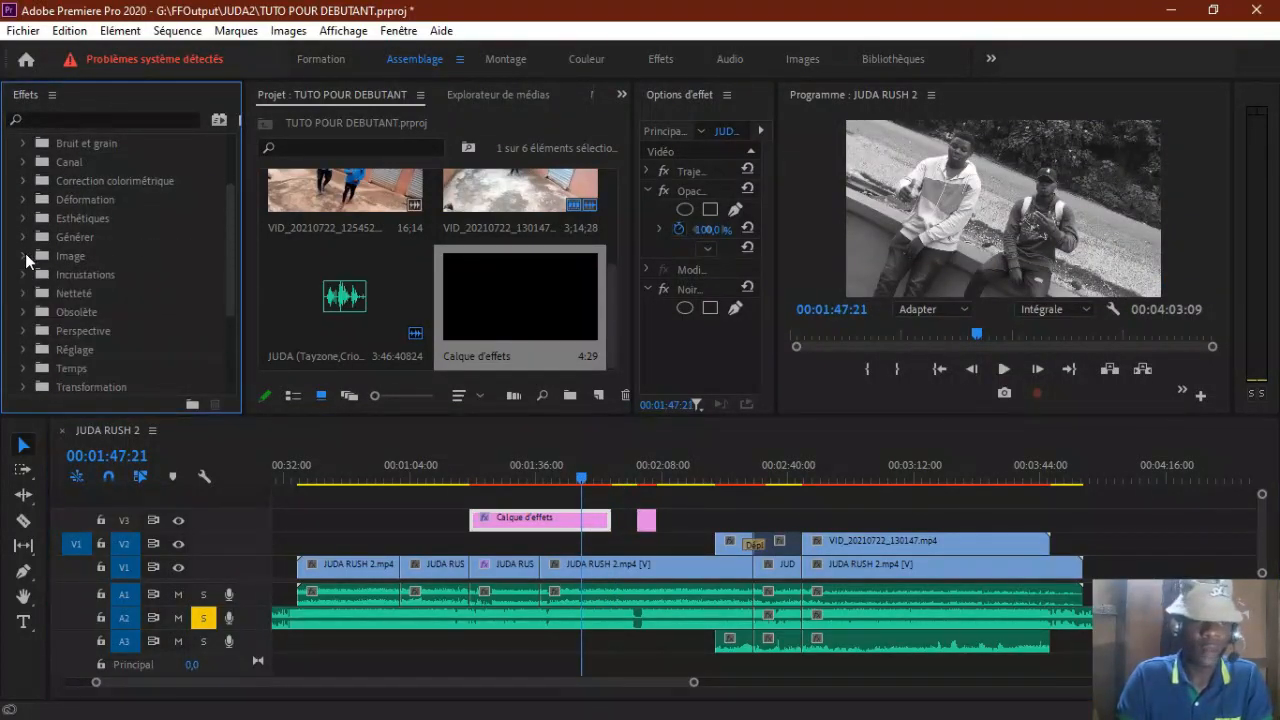
left_click(23, 238)
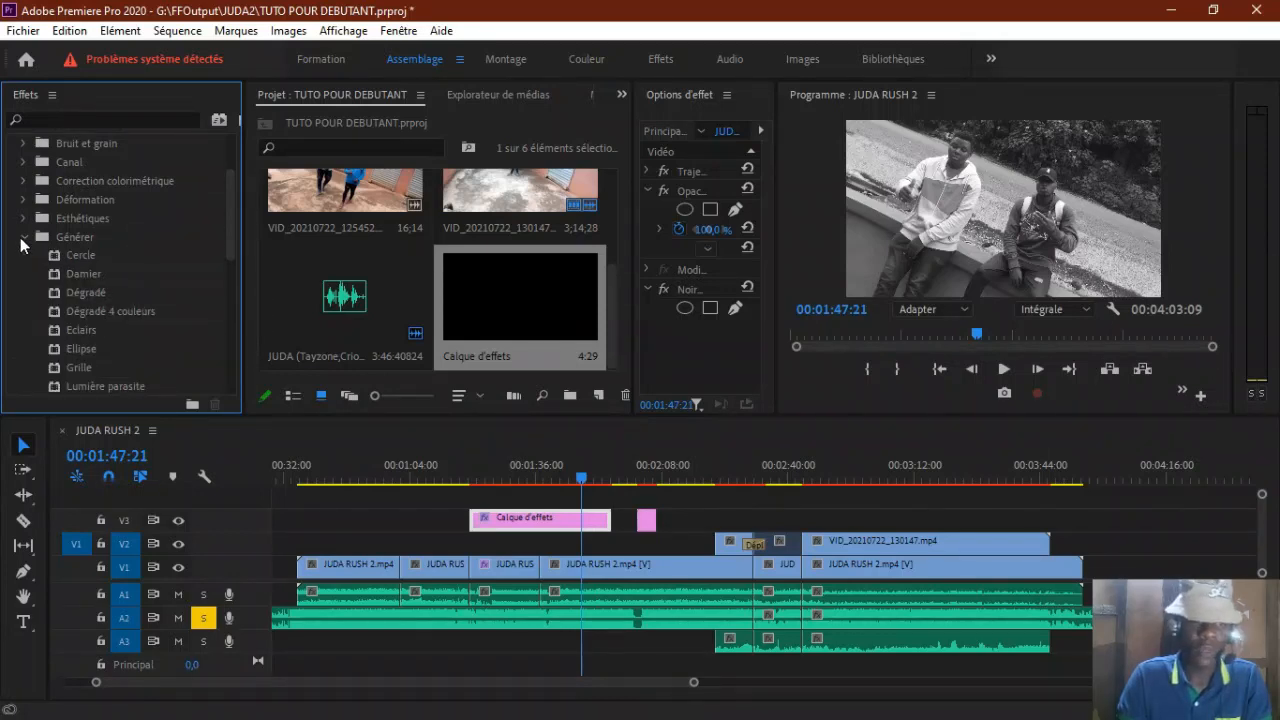
left_click(24, 220)
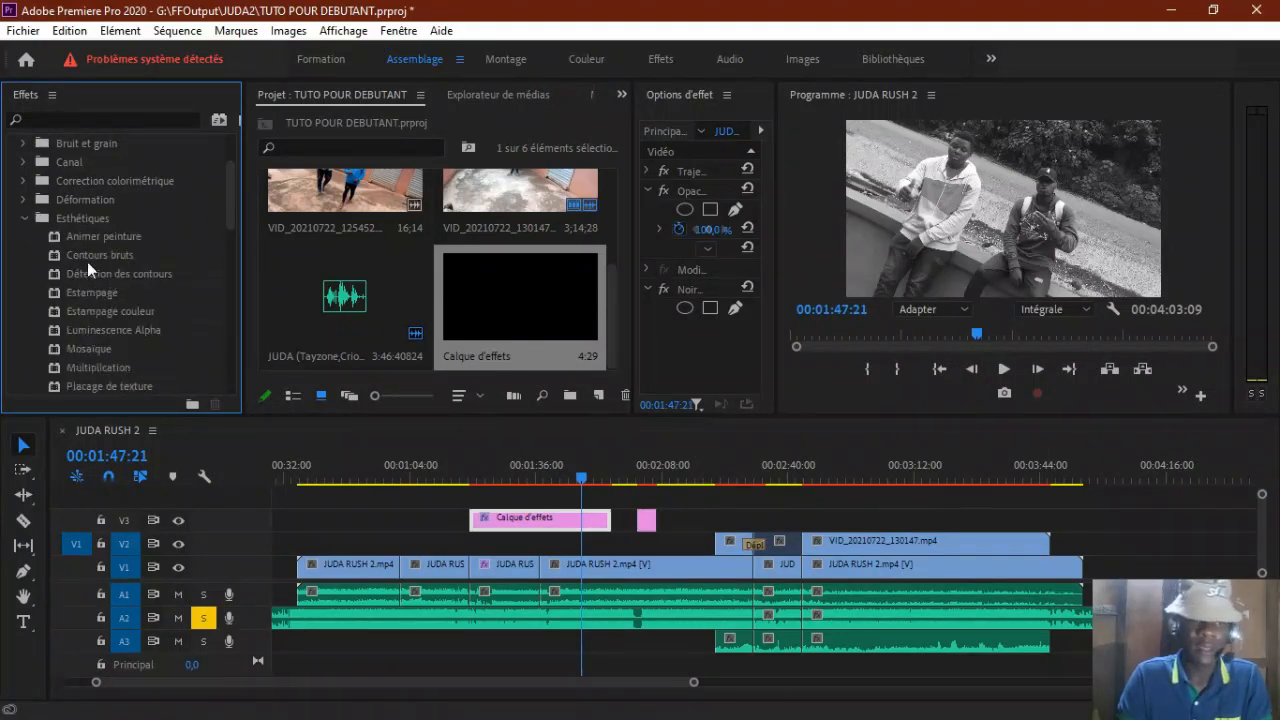
left_click(89, 256)
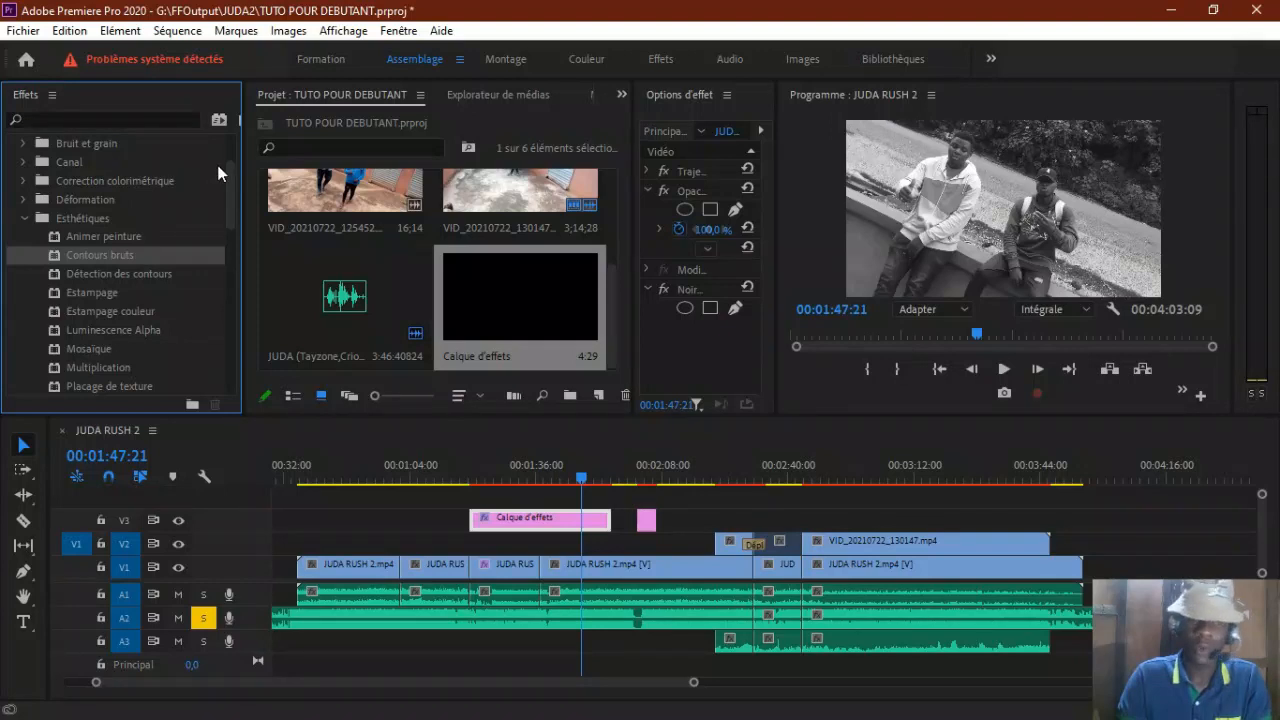
scroll(218, 172, "up", 3)
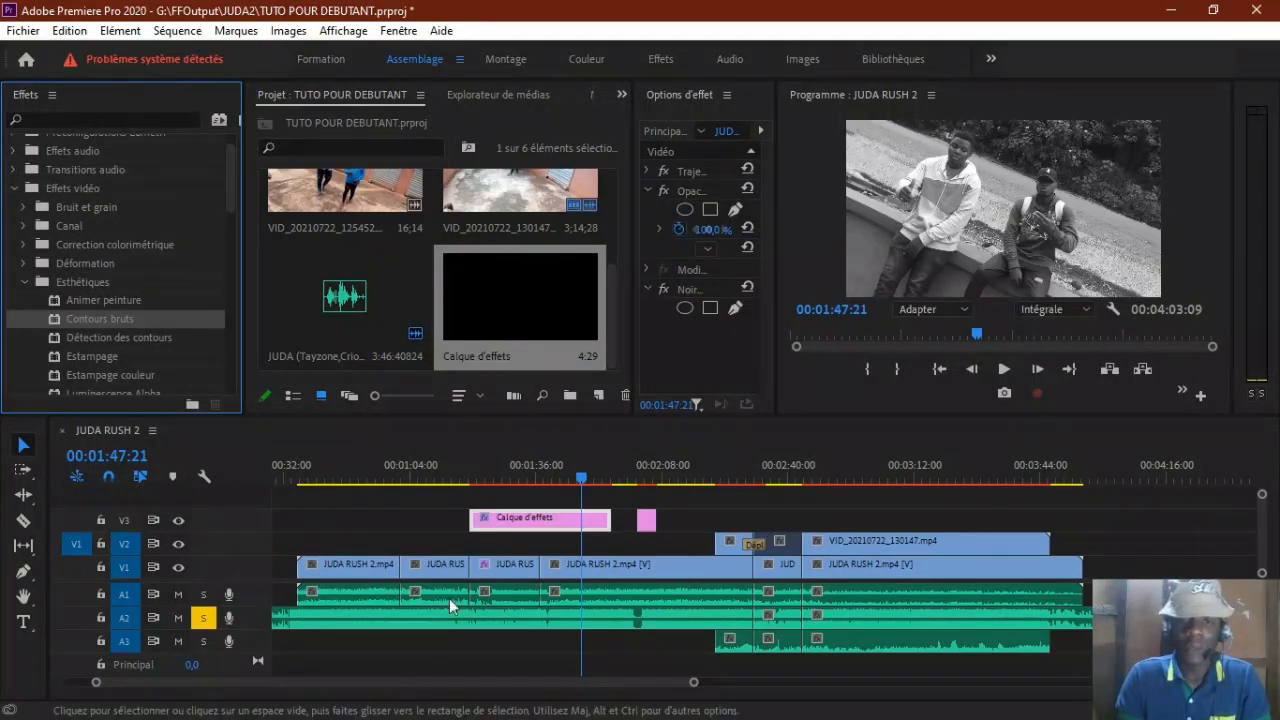
Step: Show the black-and-white V1 clip's effect options in a wider area and collapse its Noir & blanc, Volume and Volume de canal settings
left_click(500, 596)
left_click_drag(640, 285, 346, 285)
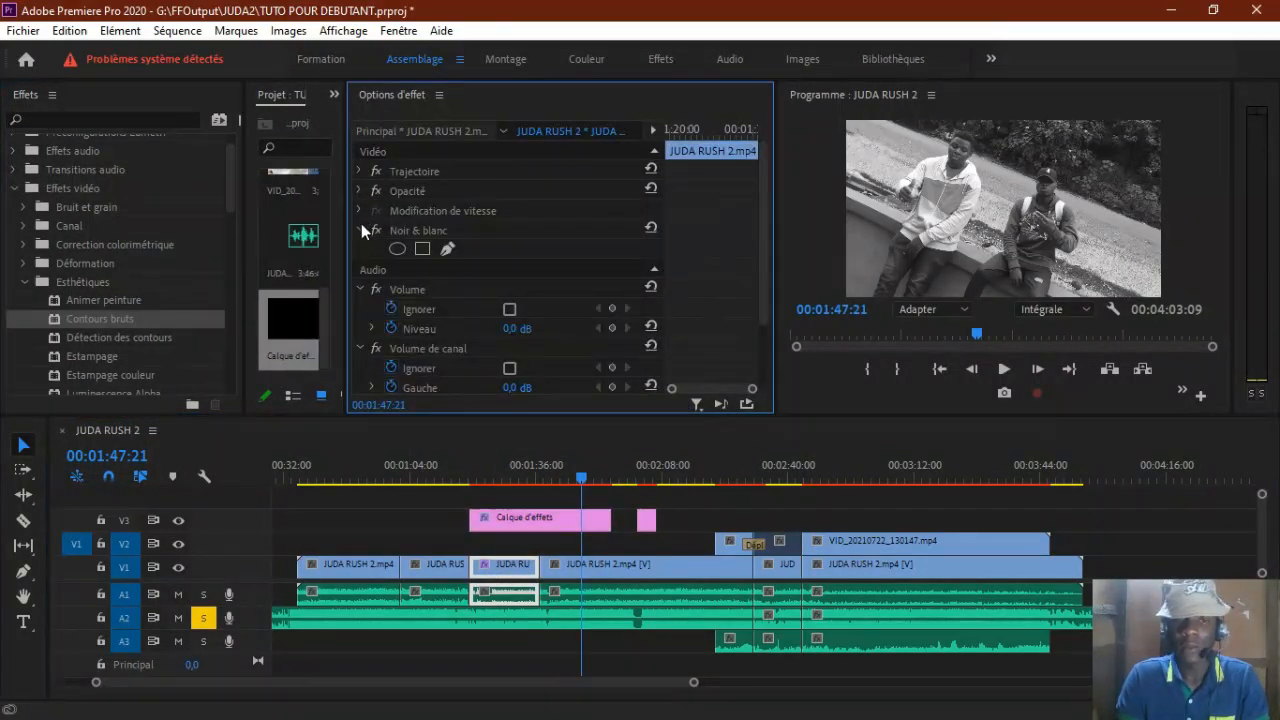
scroll(366, 232, "down", 1)
left_click(543, 572)
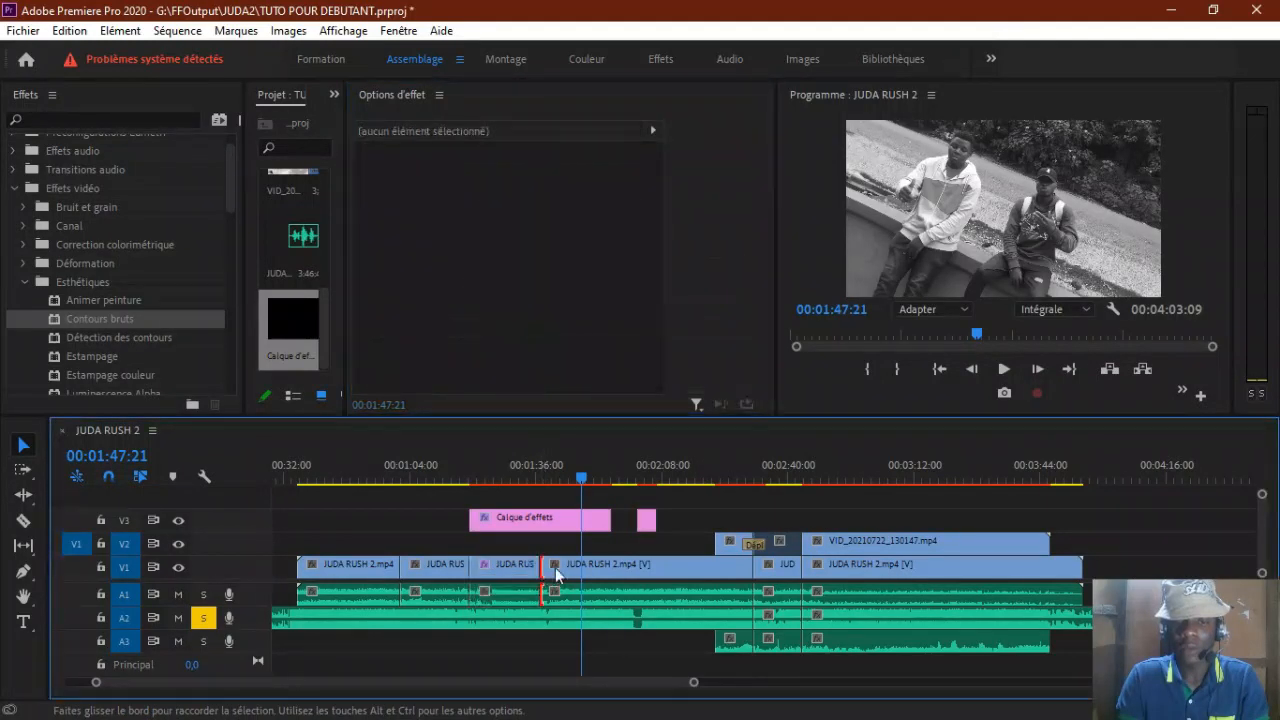
left_click(555, 567)
left_click(503, 567)
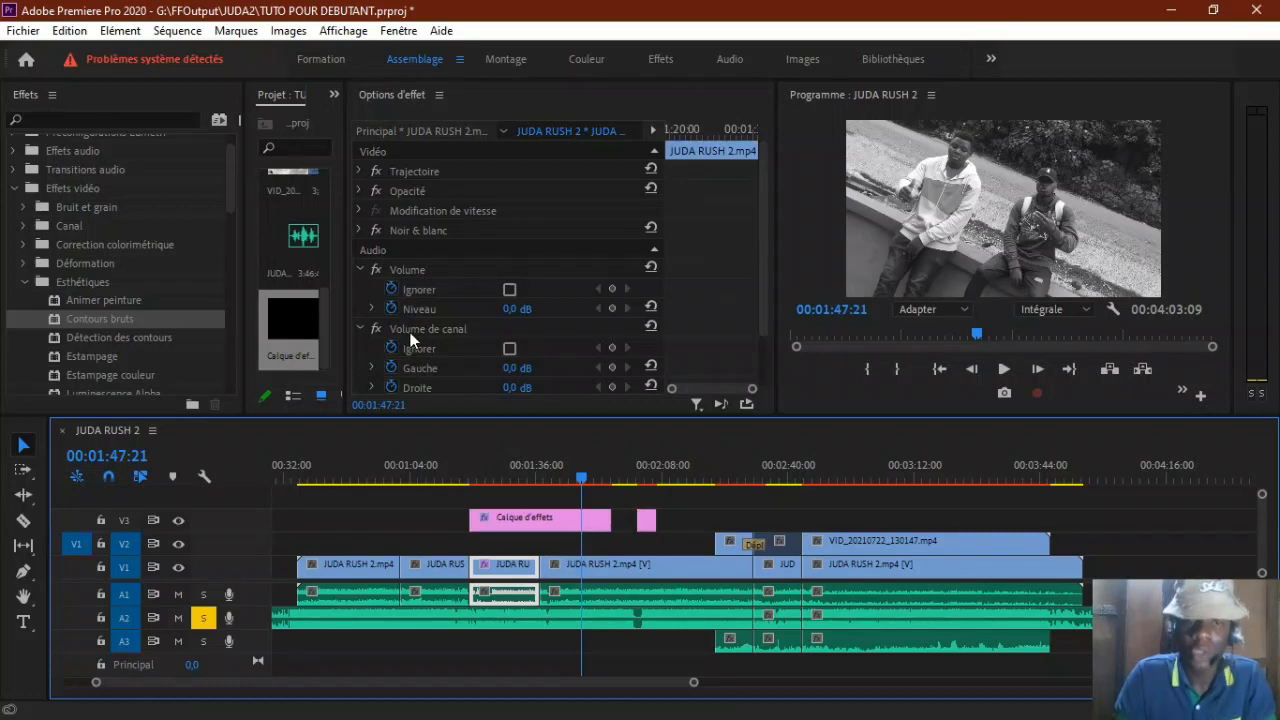
left_click(359, 270)
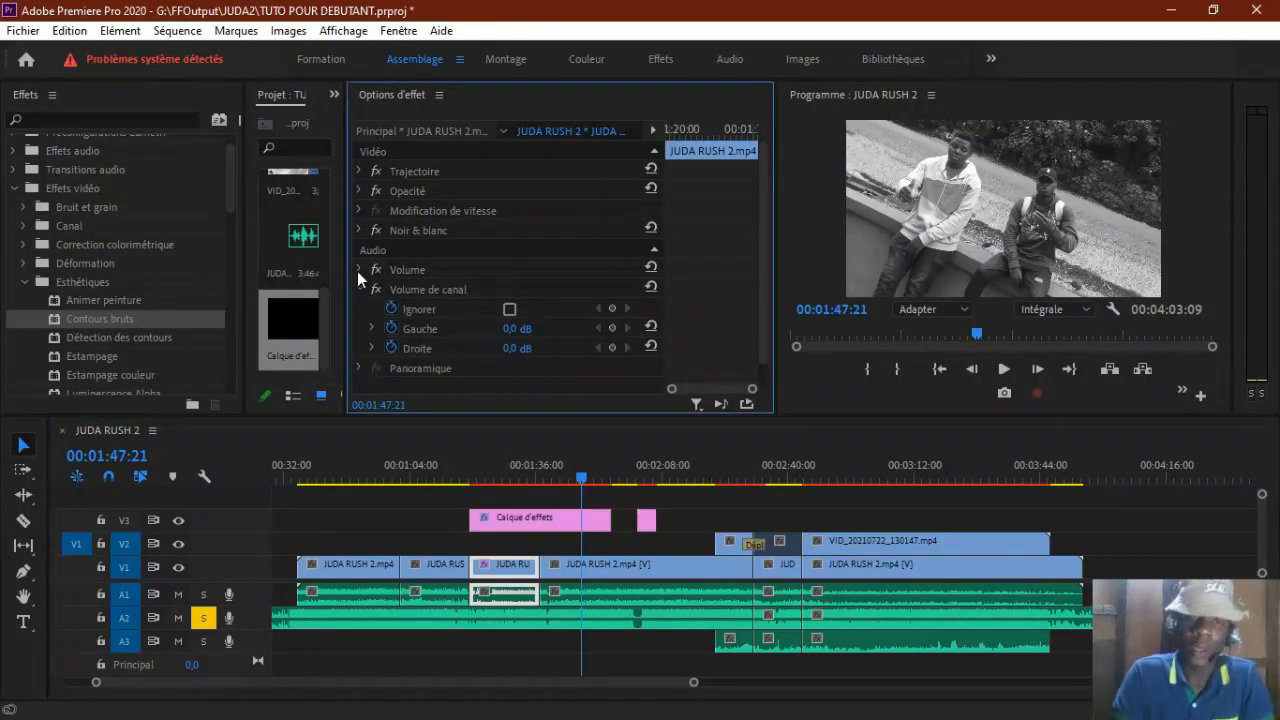
left_click(360, 288)
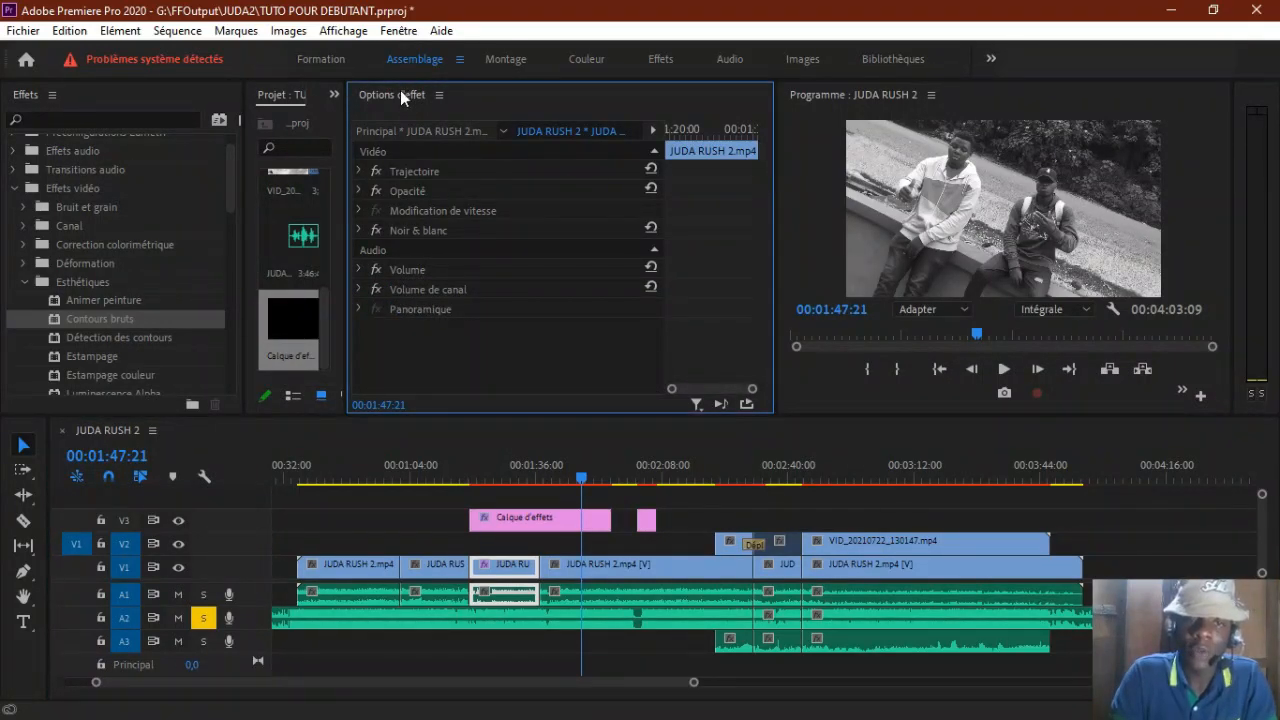
Step: Set the black-and-white V1 clip's horizontal position to 960 with the playhead at 00:01:28:27
left_click(360, 171)
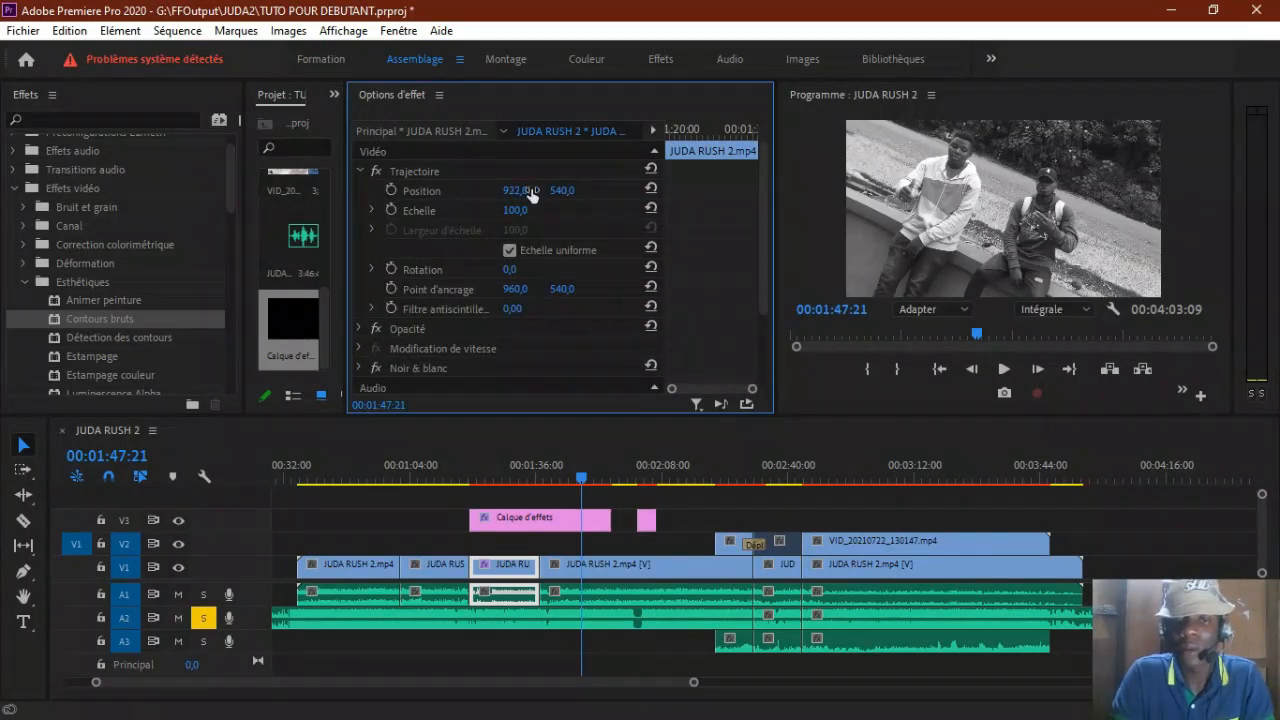
left_click(505, 478)
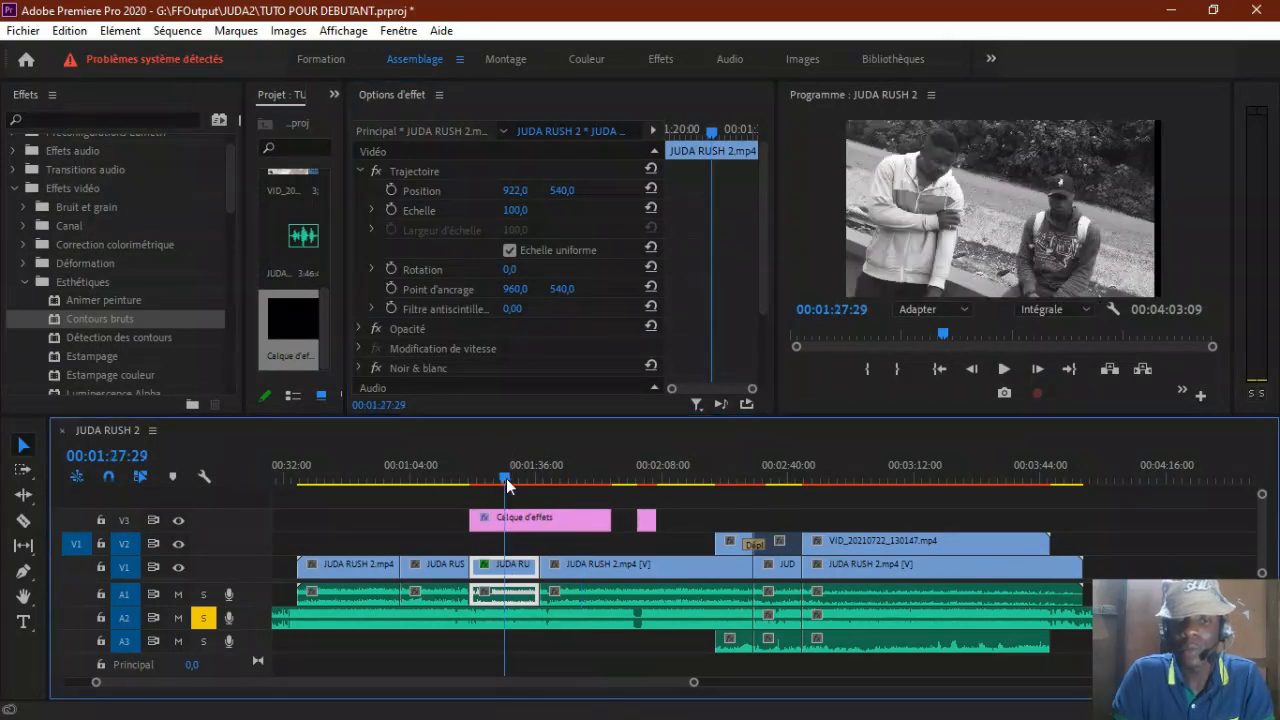
left_click_drag(505, 478, 509, 472)
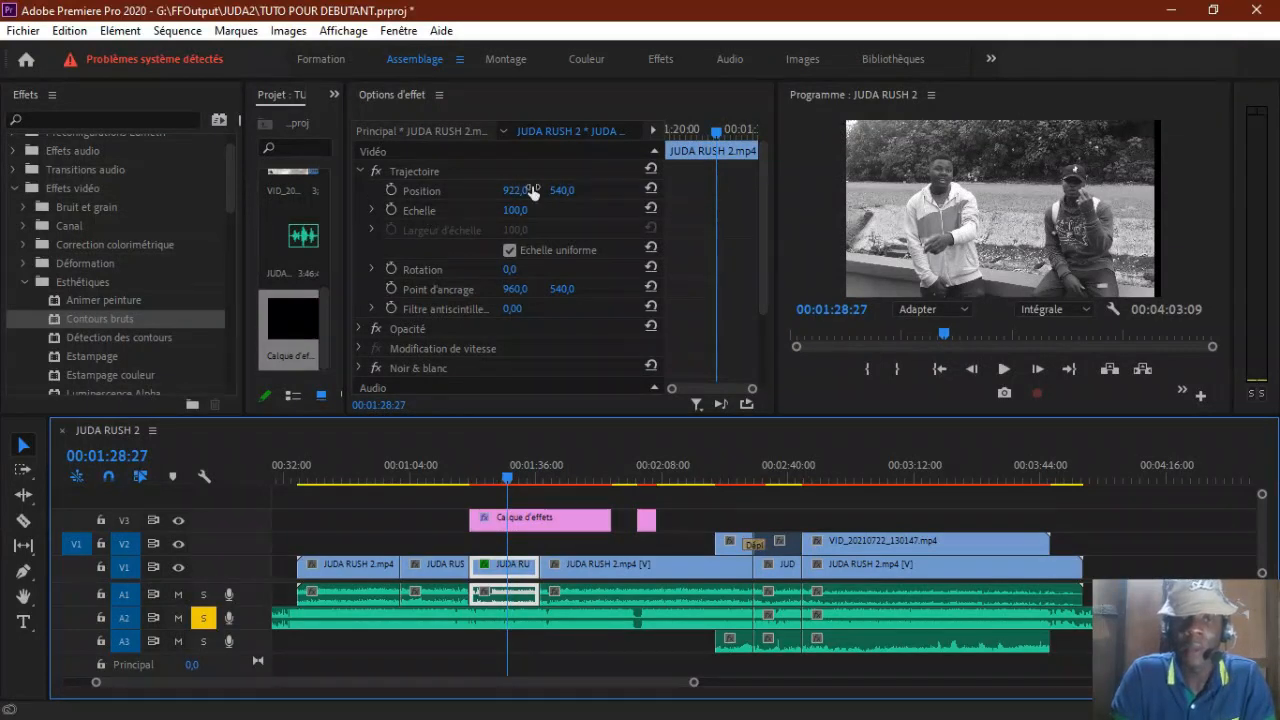
mouse_move(515, 190)
left_mouse_down()
mouse_move(502, 190)
mouse_move(546, 190)
mouse_move(532, 194)
left_mouse_up()
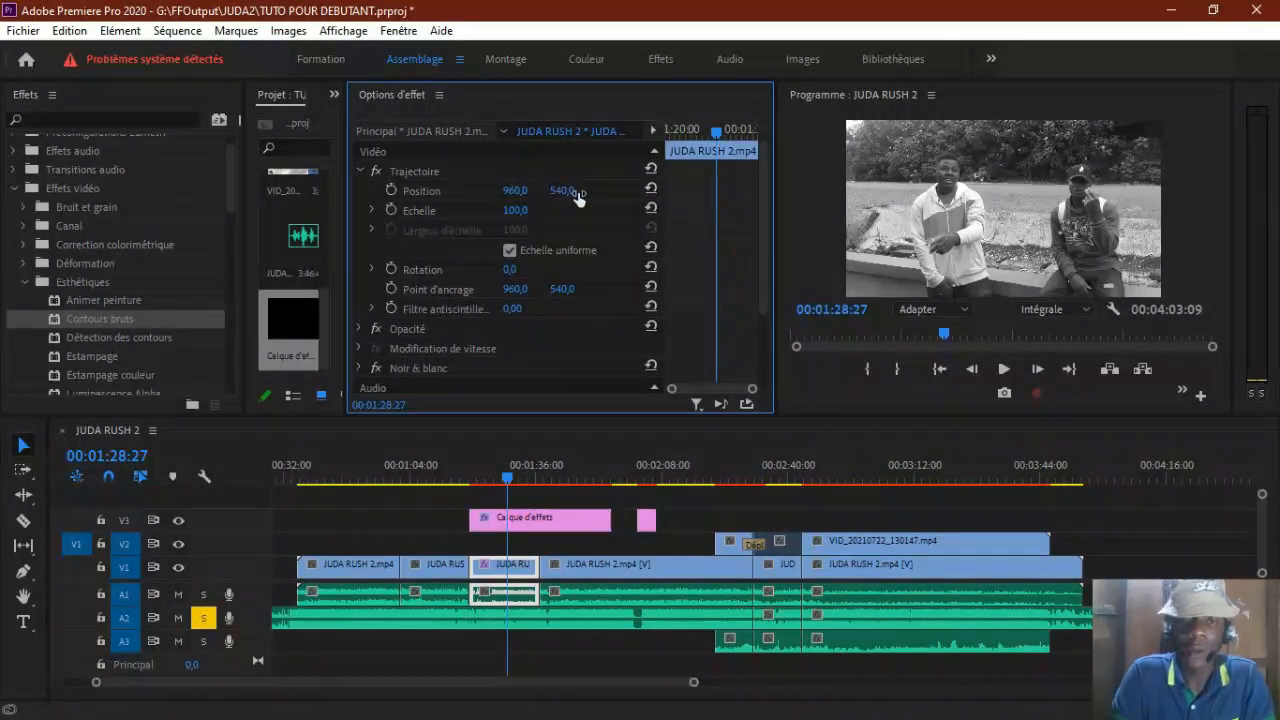
Step: Try a vertical position of 387 and scales of 90 and 137 on the black-and-white clip, and reset both properties
mouse_move(562, 190)
left_mouse_down()
mouse_move(724, 190)
mouse_move(580, 195)
left_mouse_up()
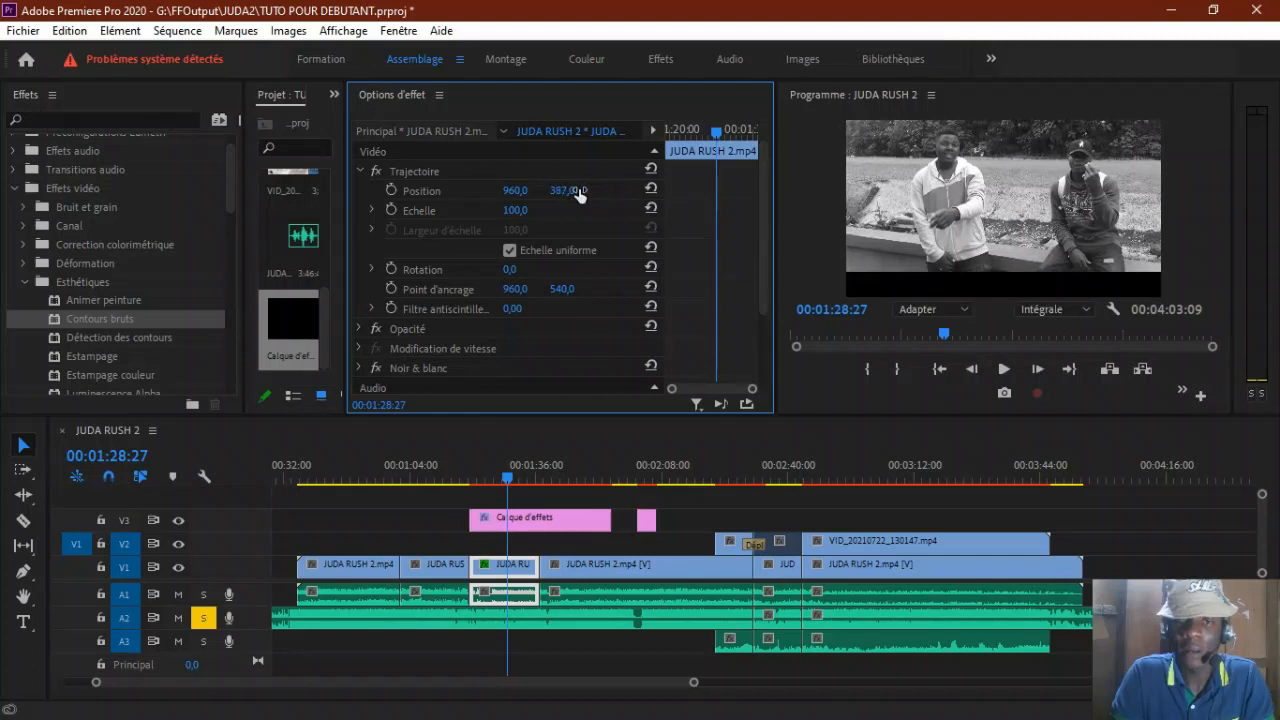
left_click(515, 210)
type("90")
key("Return")
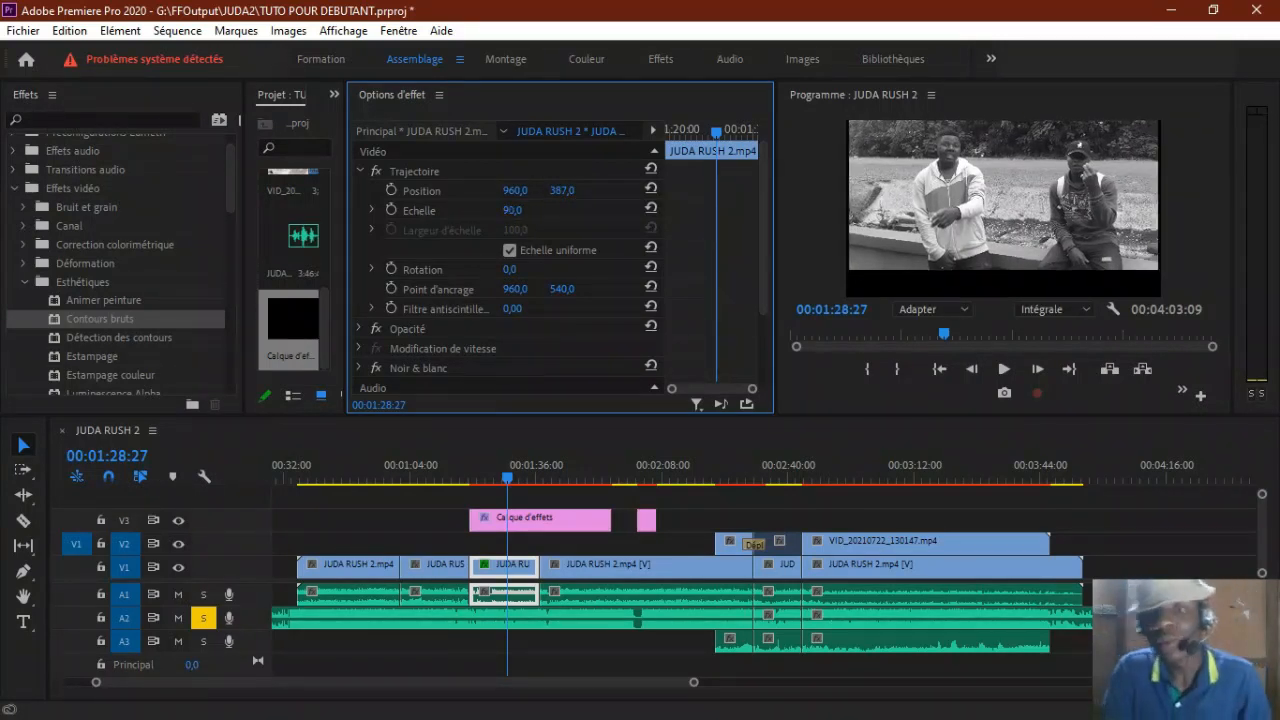
left_click_drag(512, 210, 536, 208)
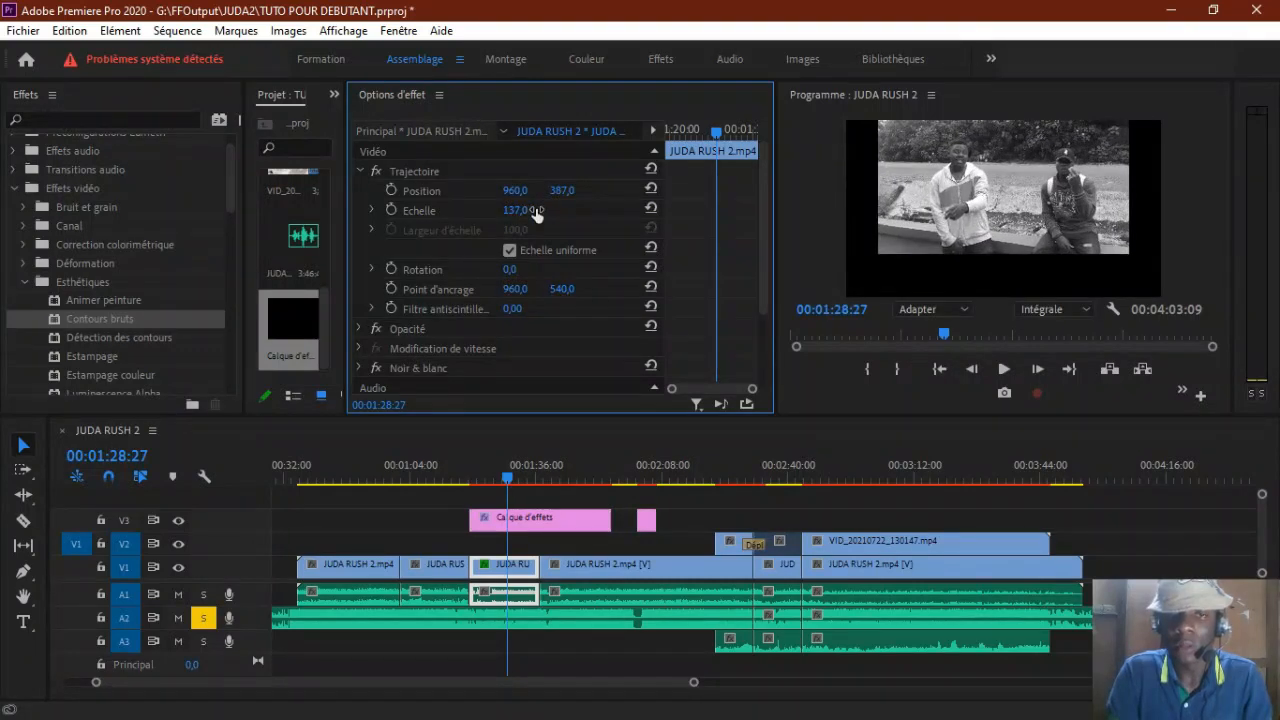
left_click(650, 189)
left_click(650, 208)
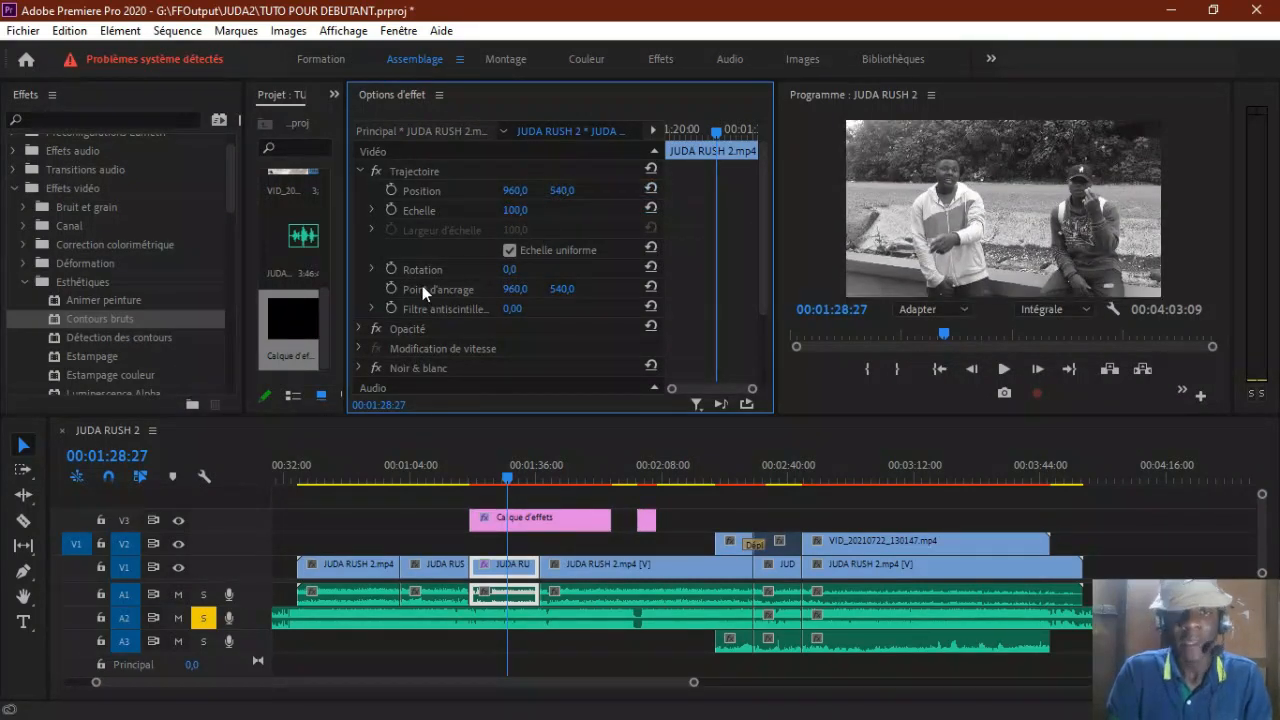
Step: Try the black-and-white clip's rotation and return it to 0, and key its opacity at 100 % at 00:01:28:27
left_click_drag(521, 267, 545, 261)
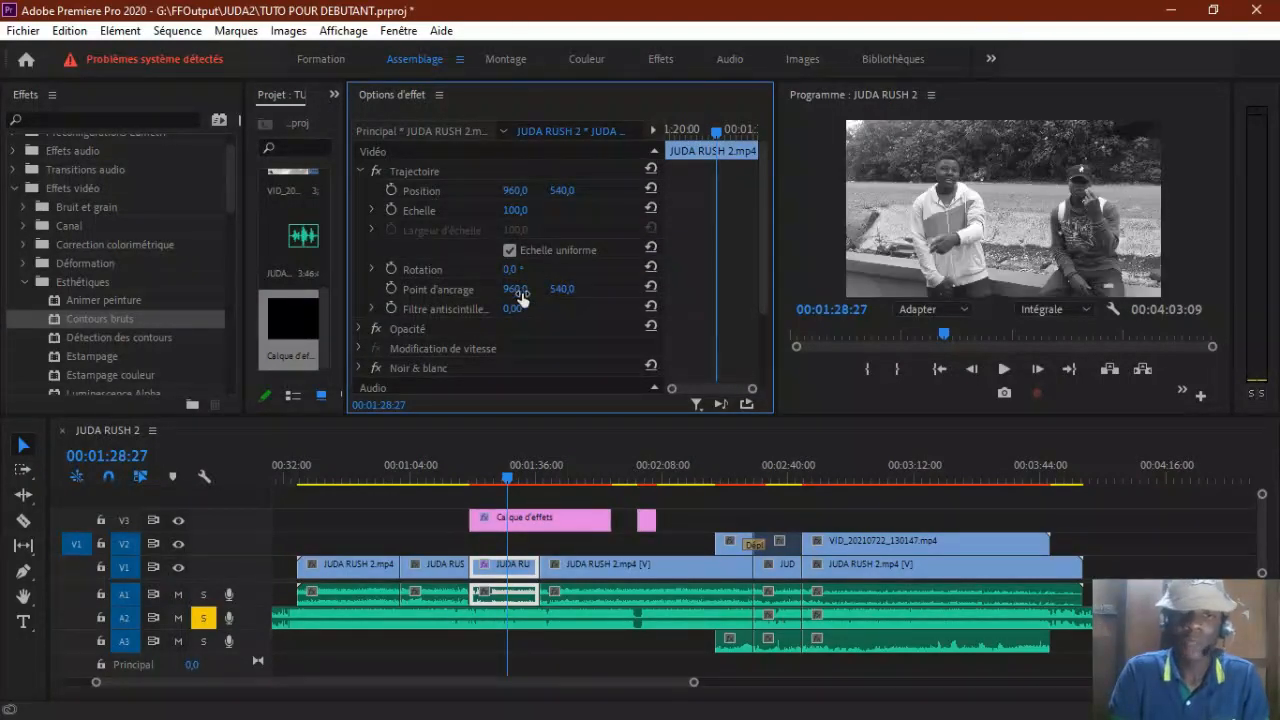
left_click(361, 172)
left_click(356, 190)
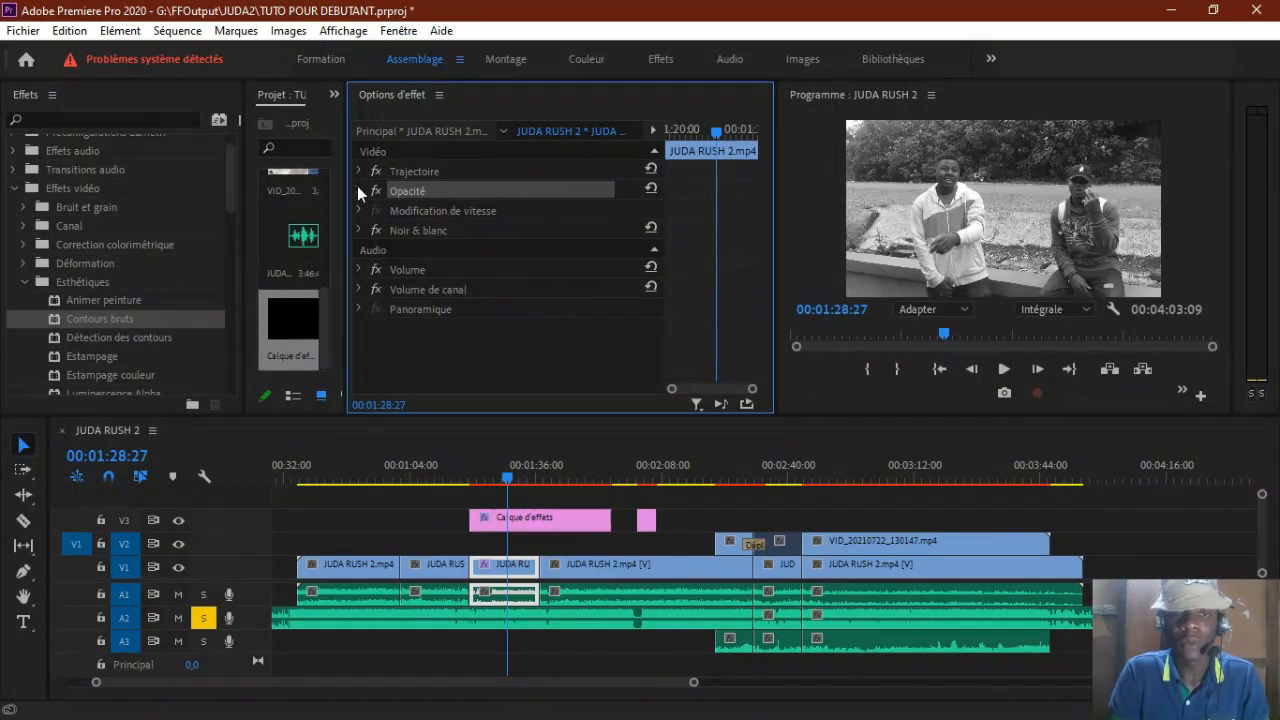
left_click(358, 189)
left_click_drag(518, 230, 480, 230)
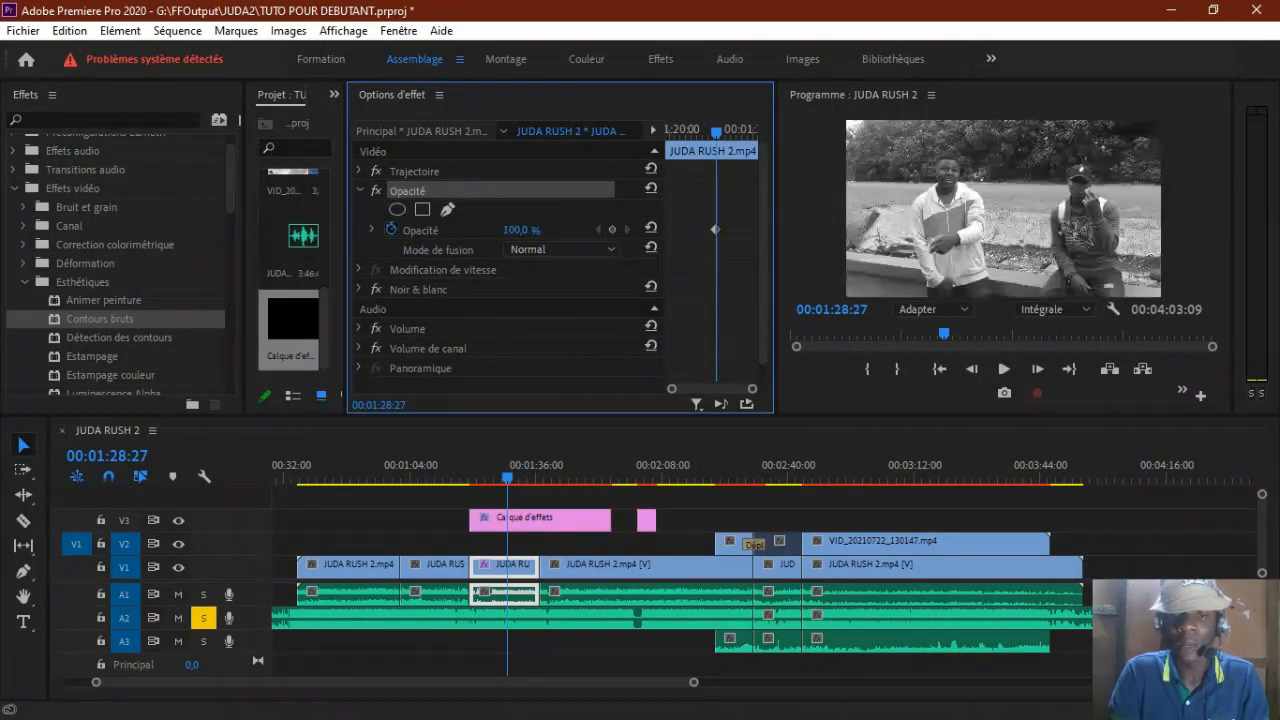
Step: Key the first V2 clip's opacity at 100 % at 00:02:25:02 and move the playhead back to 00:02:19:25
left_click(740, 470)
left_click_drag(742, 468, 731, 478)
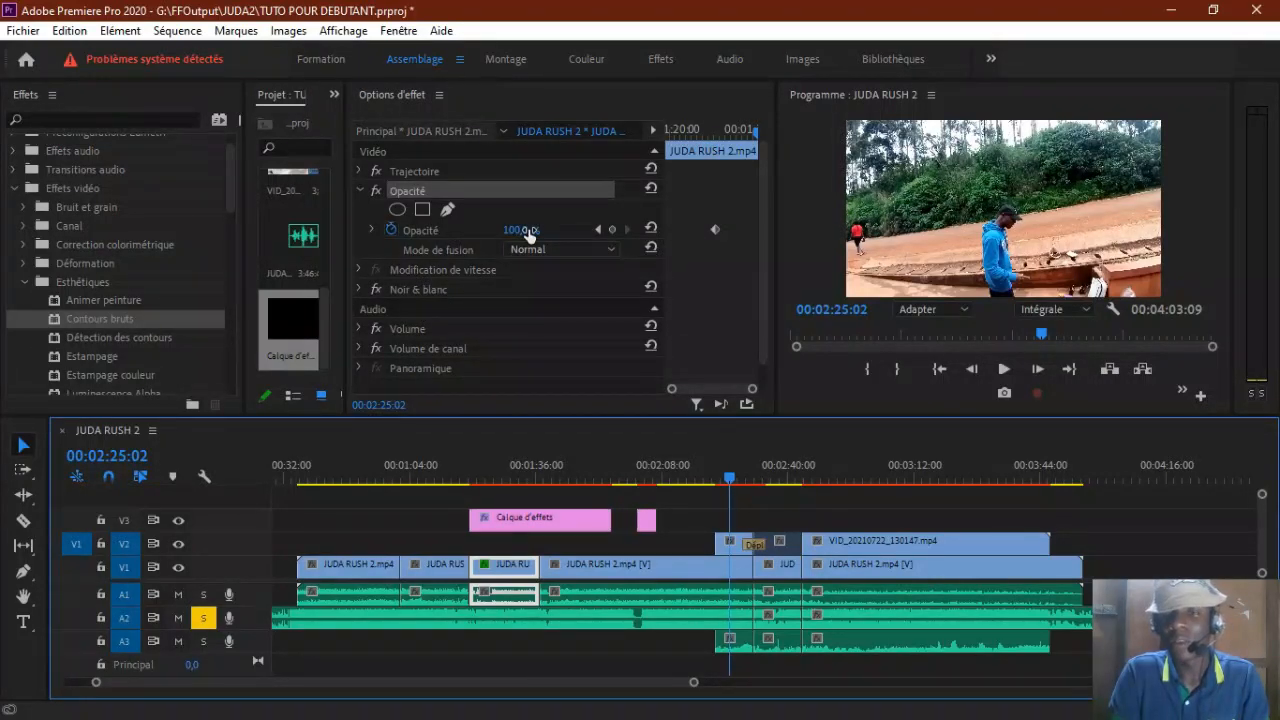
left_click_drag(529, 234, 784, 401)
left_click(731, 545)
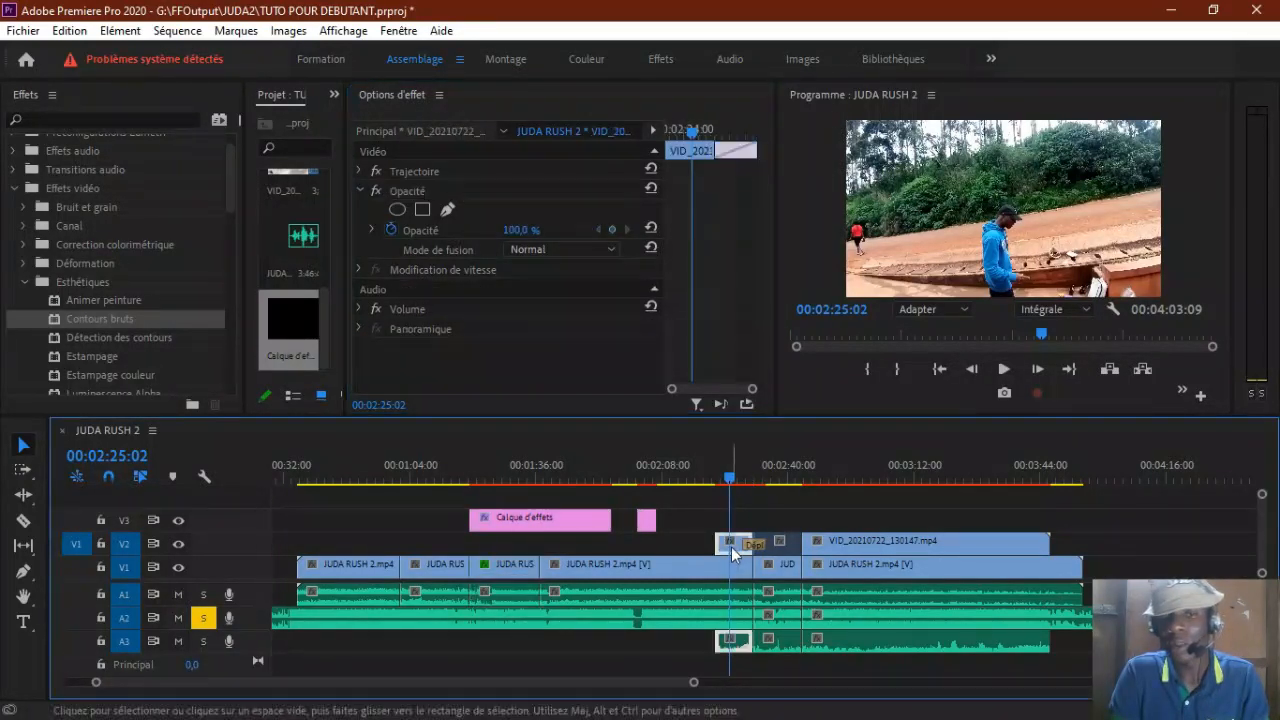
mouse_move(518, 236)
left_mouse_down()
mouse_move(430, 236)
mouse_move(524, 236)
left_mouse_up()
left_click_drag(726, 474, 709, 474)
left_click(652, 228)
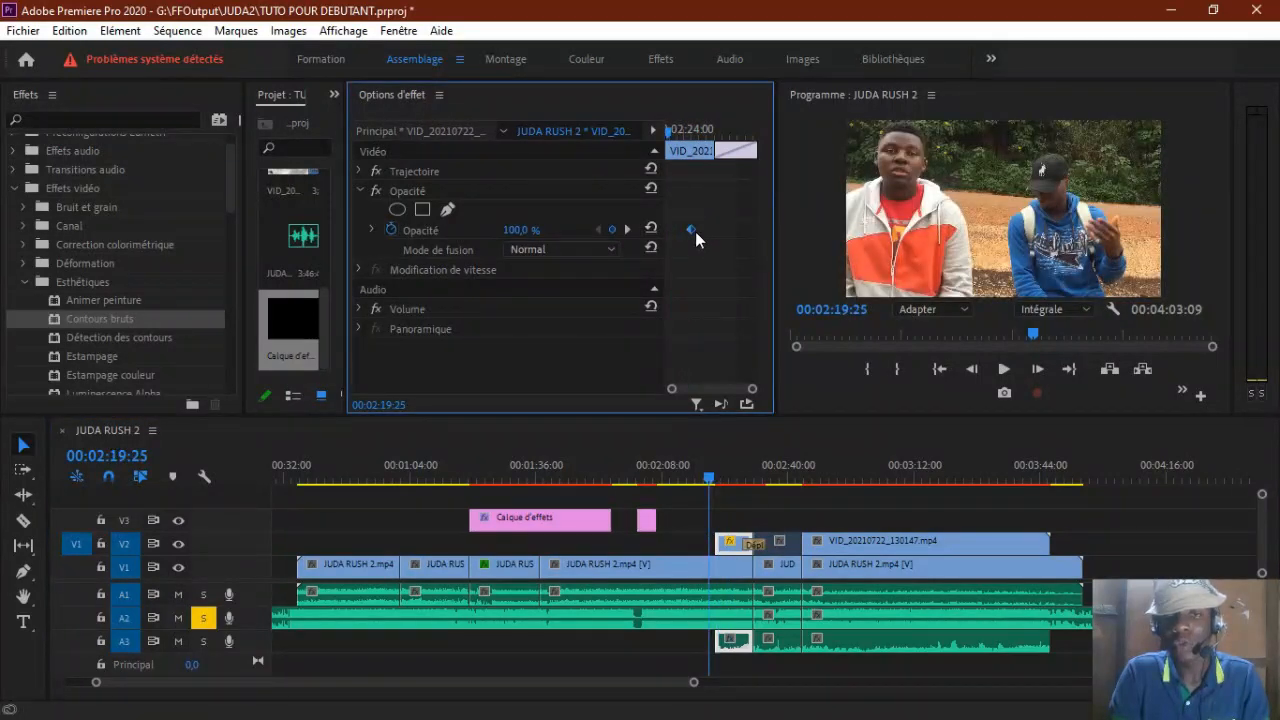
Step: Delete the transition between the first two V2 clips and review the cut around 00:02:30:01
left_click(716, 478)
left_click_drag(718, 476, 752, 482)
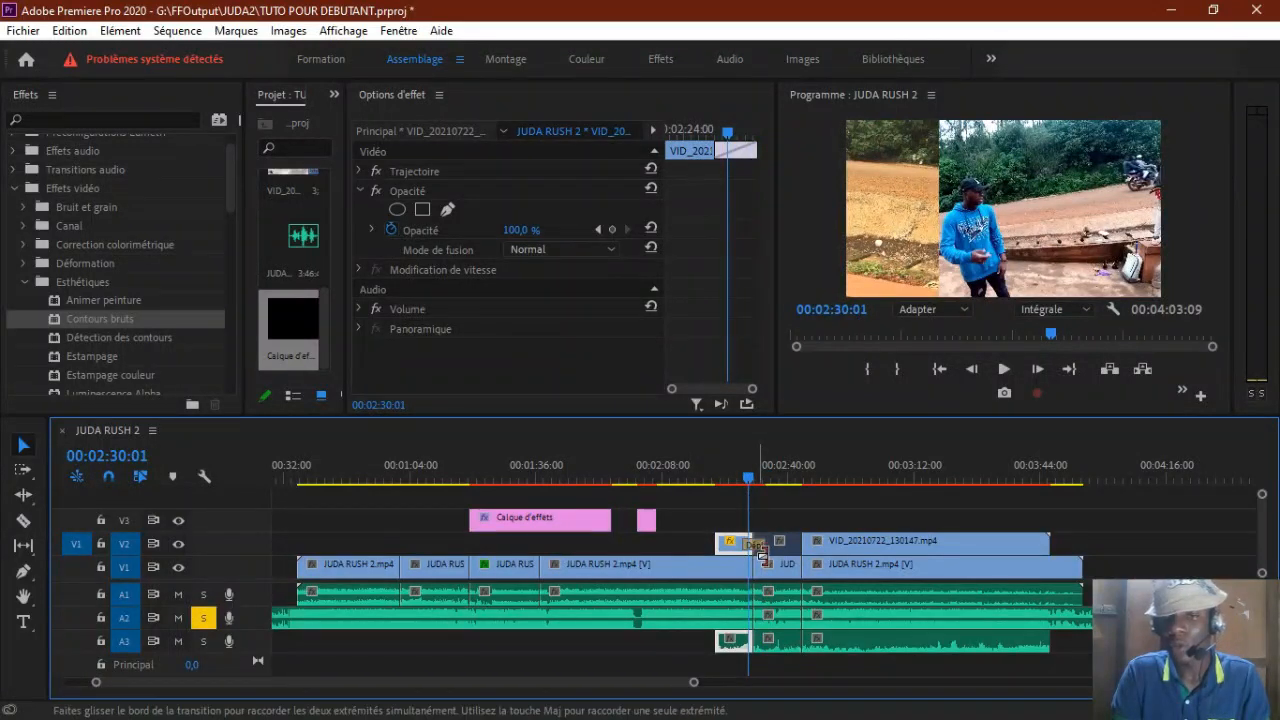
left_click(762, 547)
key("Delete")
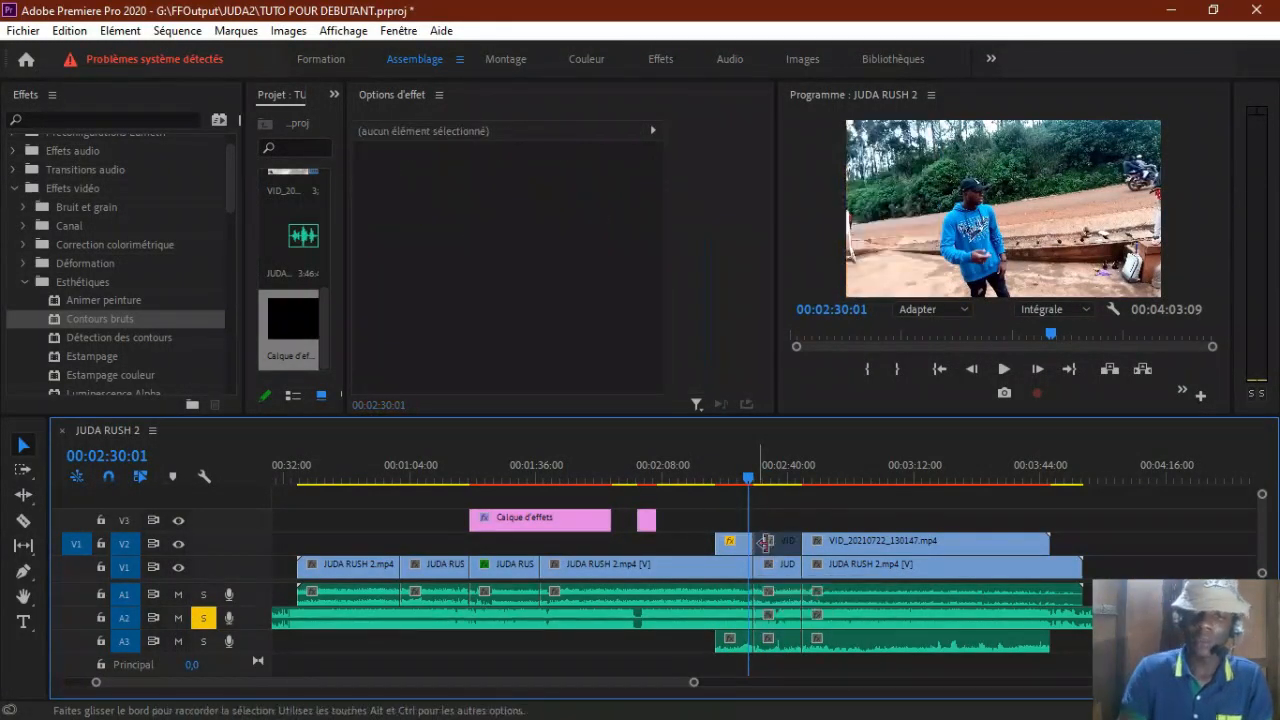
left_click_drag(748, 478, 771, 490)
left_click_drag(771, 490, 762, 489)
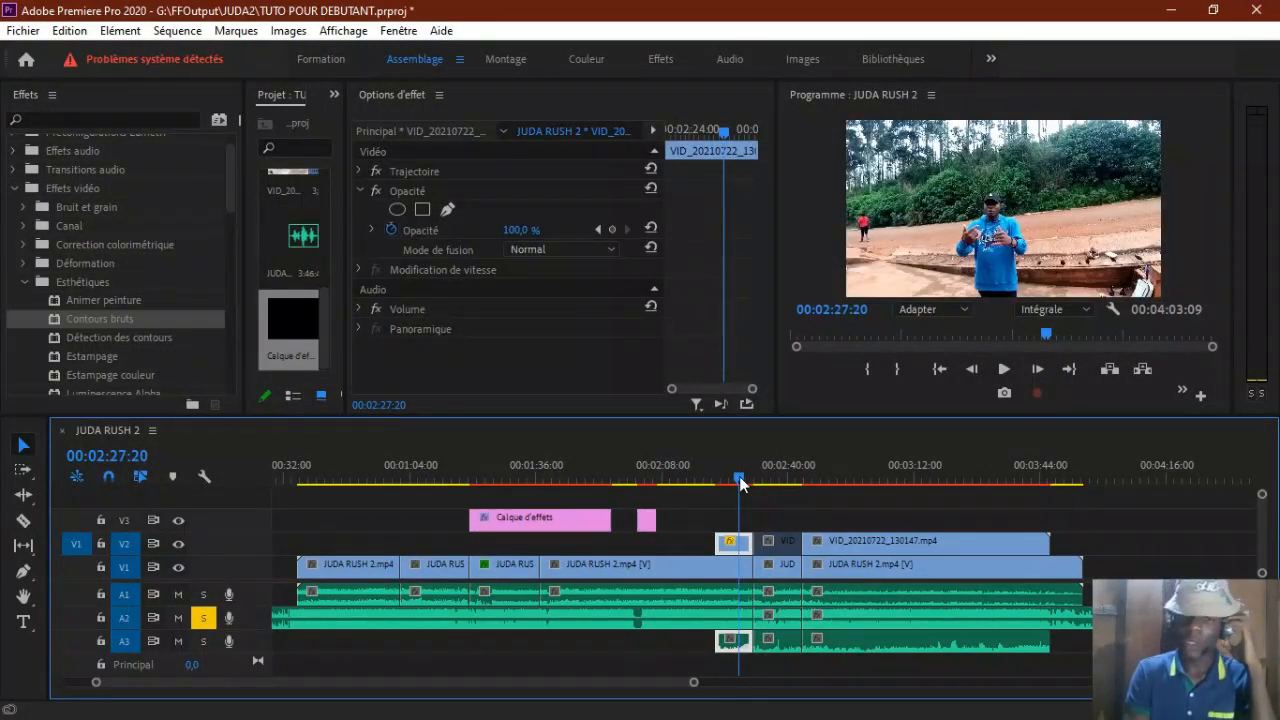
Step: Clear the first V2 clip's existing opacity animation and key its opacity again at 100 % at 00:02:27:13
left_click(739, 484)
left_click(731, 525)
left_click(736, 550)
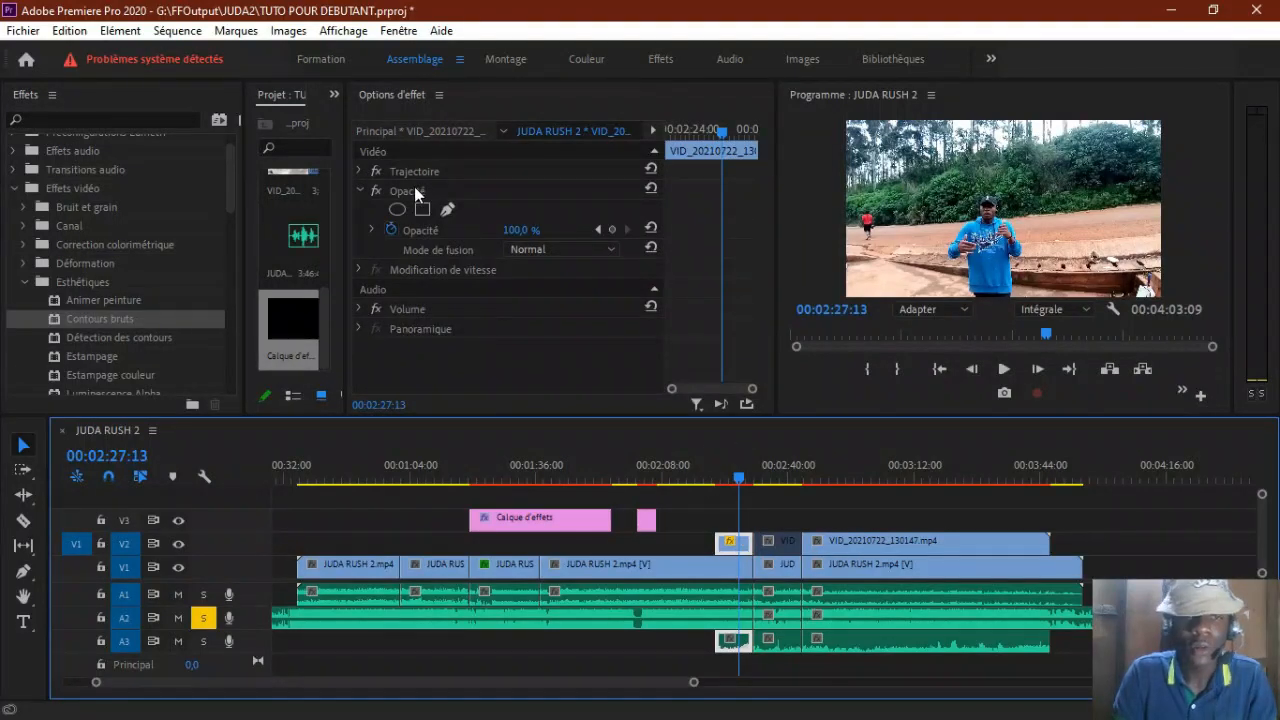
left_click(415, 188)
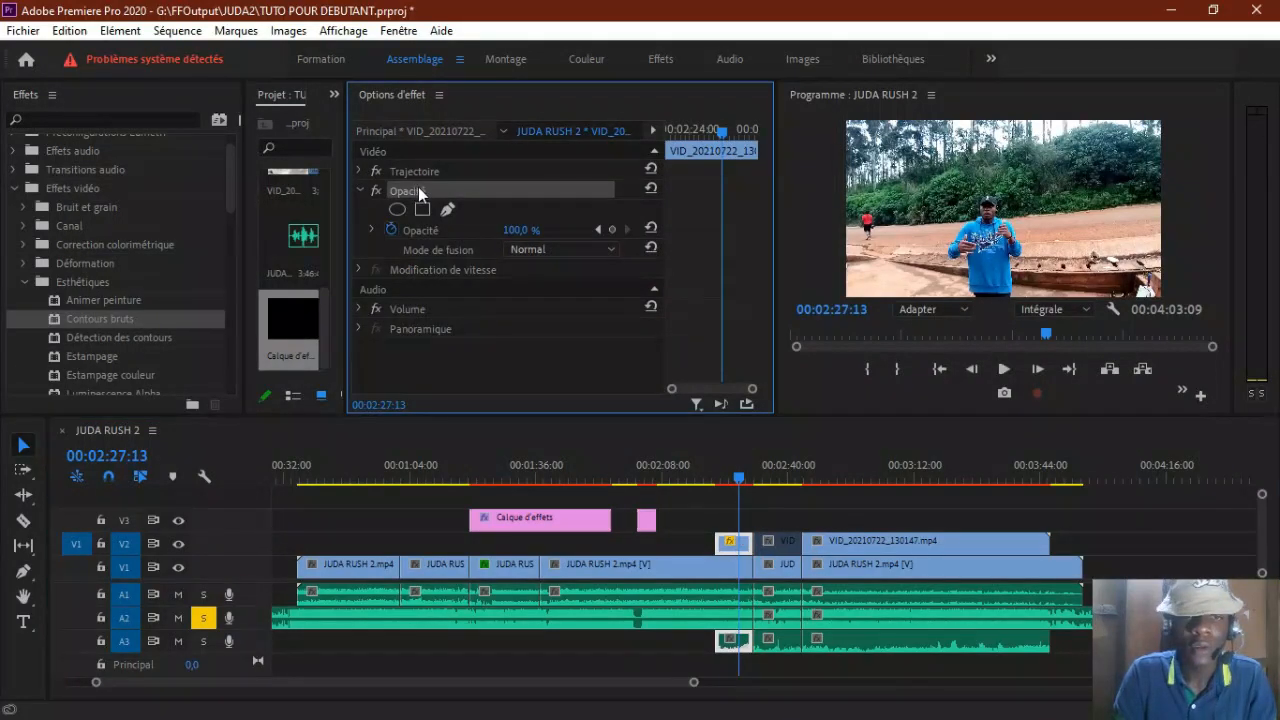
left_click(391, 230)
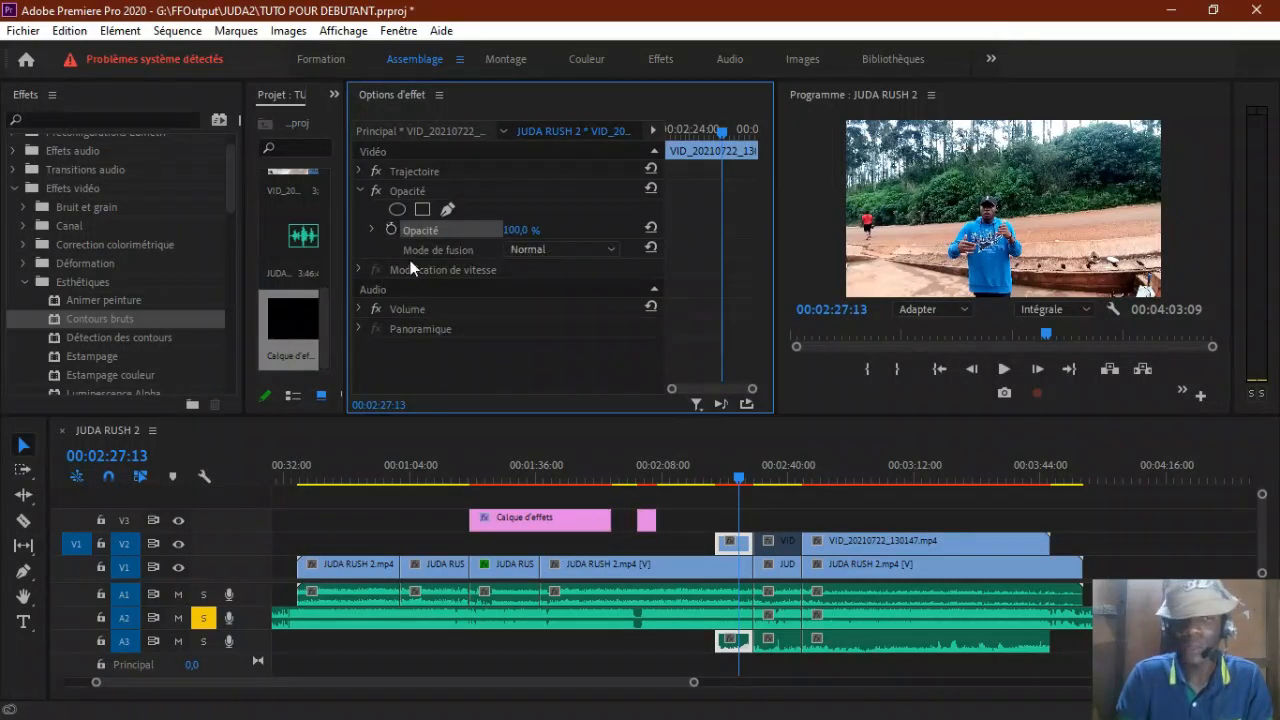
left_click(394, 231)
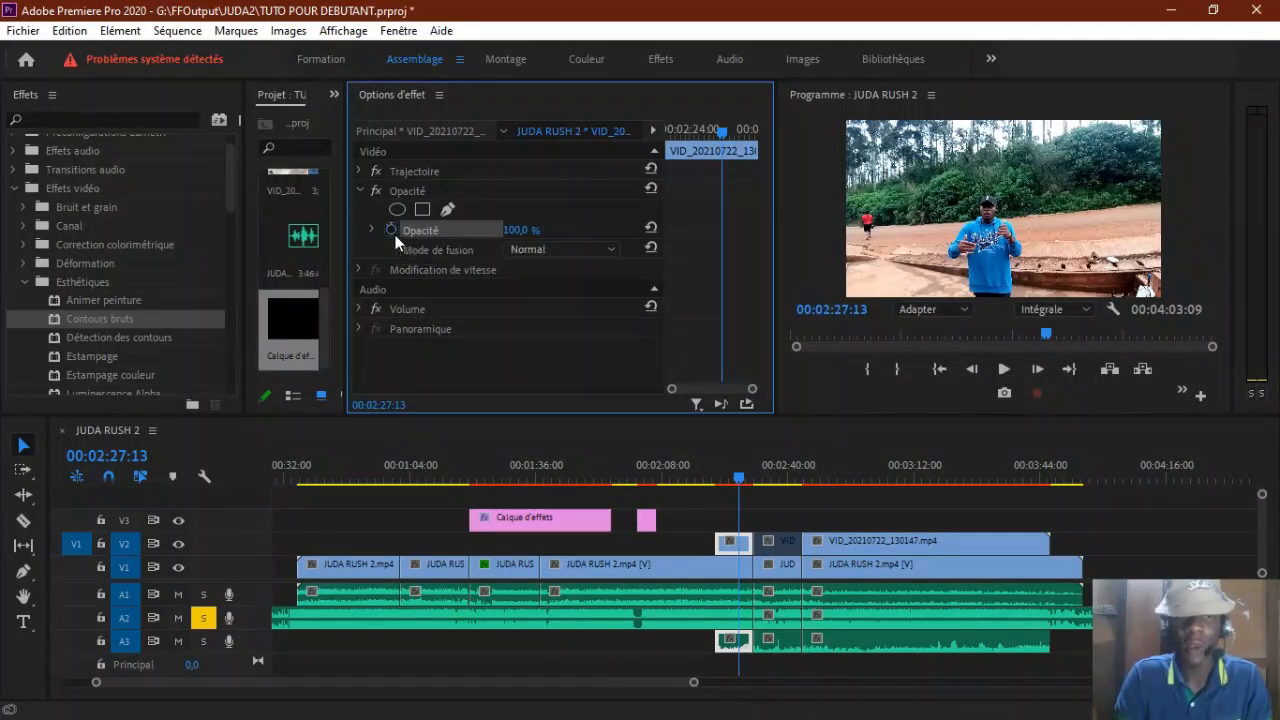
left_click(722, 231)
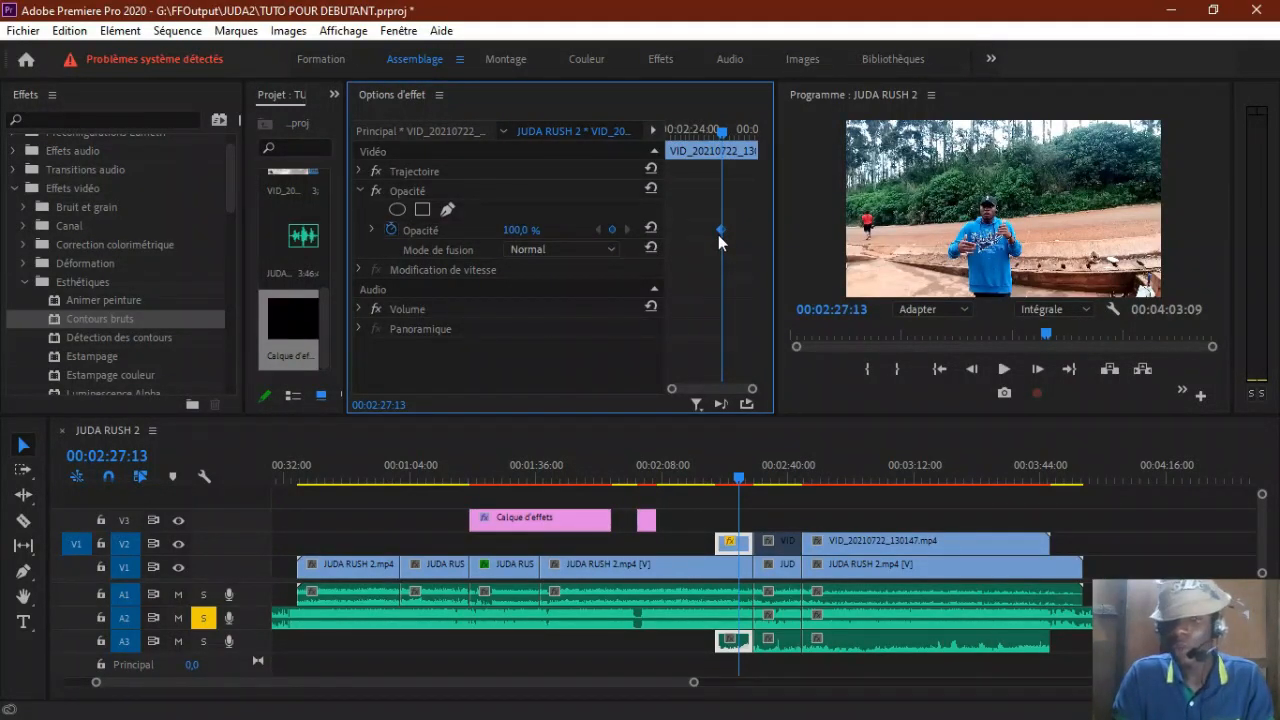
Step: Key the first V2 clip's opacity at 50 % at 00:02:29:02
key("Right")
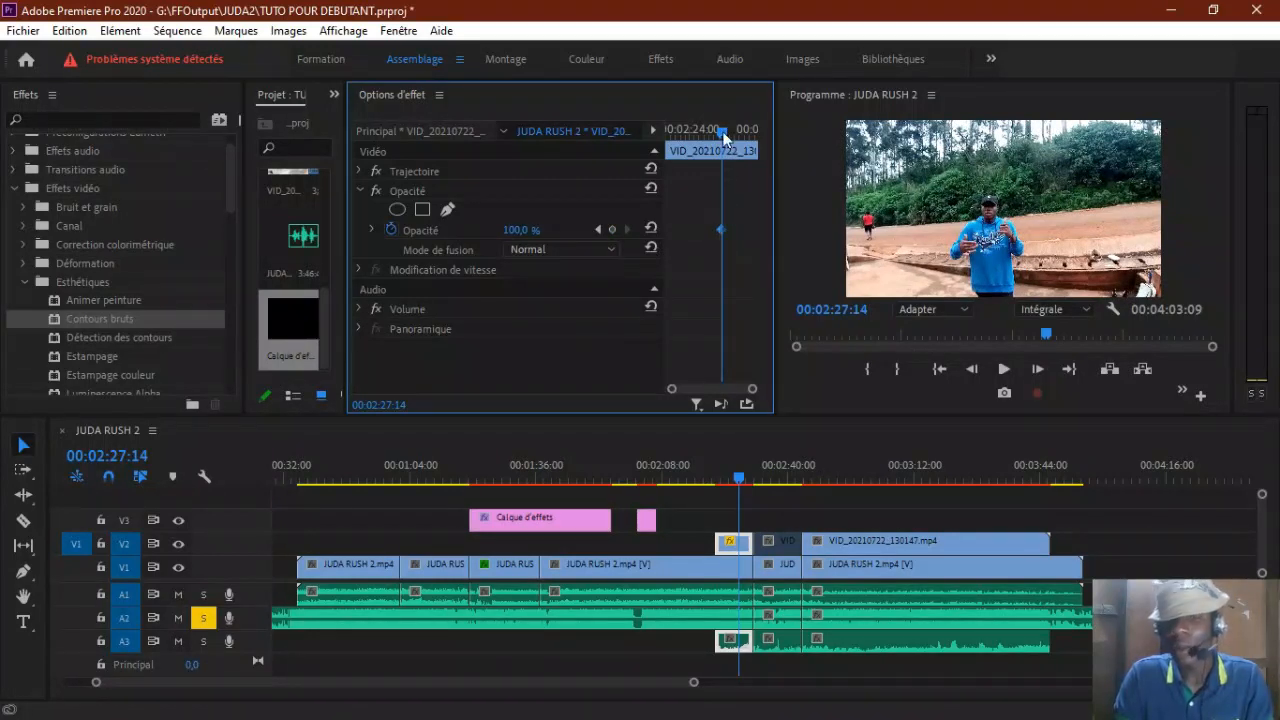
key("Right")
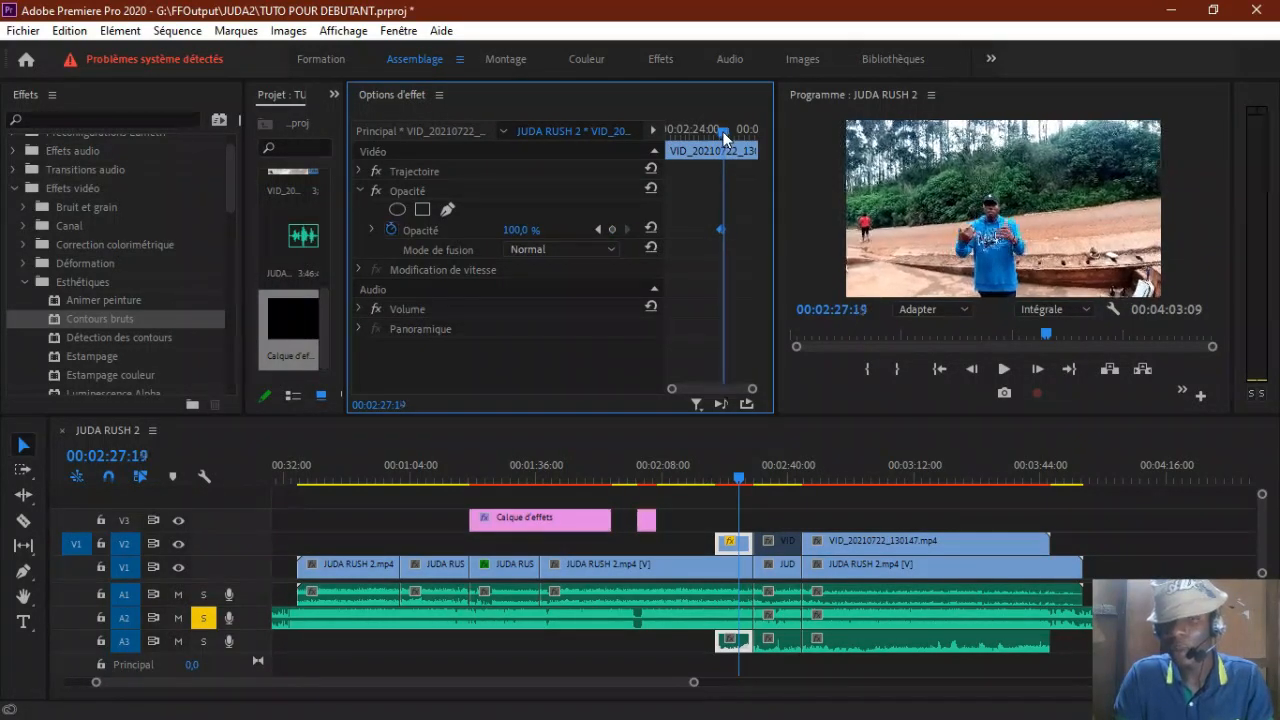
key("Right")
key("Right")
key("Right")
key("Right")
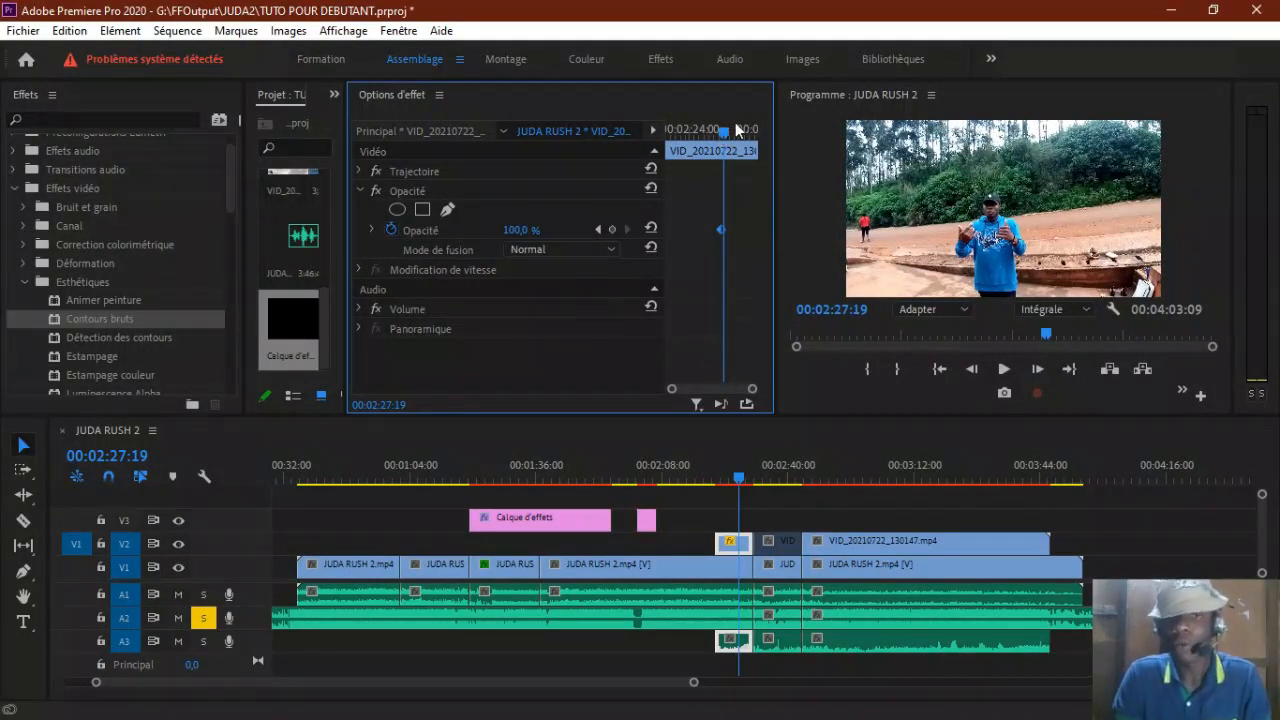
mouse_move(724, 137)
left_mouse_down()
mouse_move(761, 136)
mouse_move(738, 134)
left_mouse_up()
left_click_drag(515, 231, 465, 231)
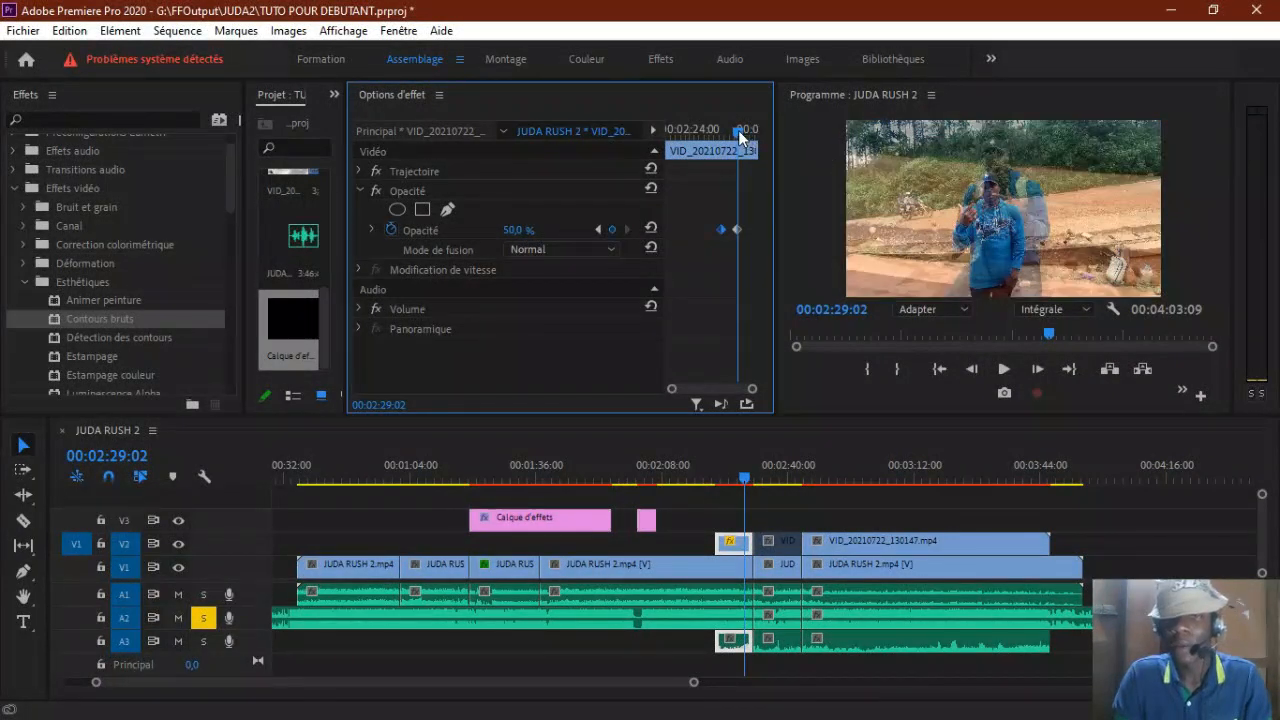
Step: Key the first V2 clip's opacity at 0 % at its end and return the playhead to 00:02:25:16
left_click_drag(738, 130, 773, 138)
left_click_drag(515, 231, 565, 231)
left_click_drag(733, 482, 772, 480)
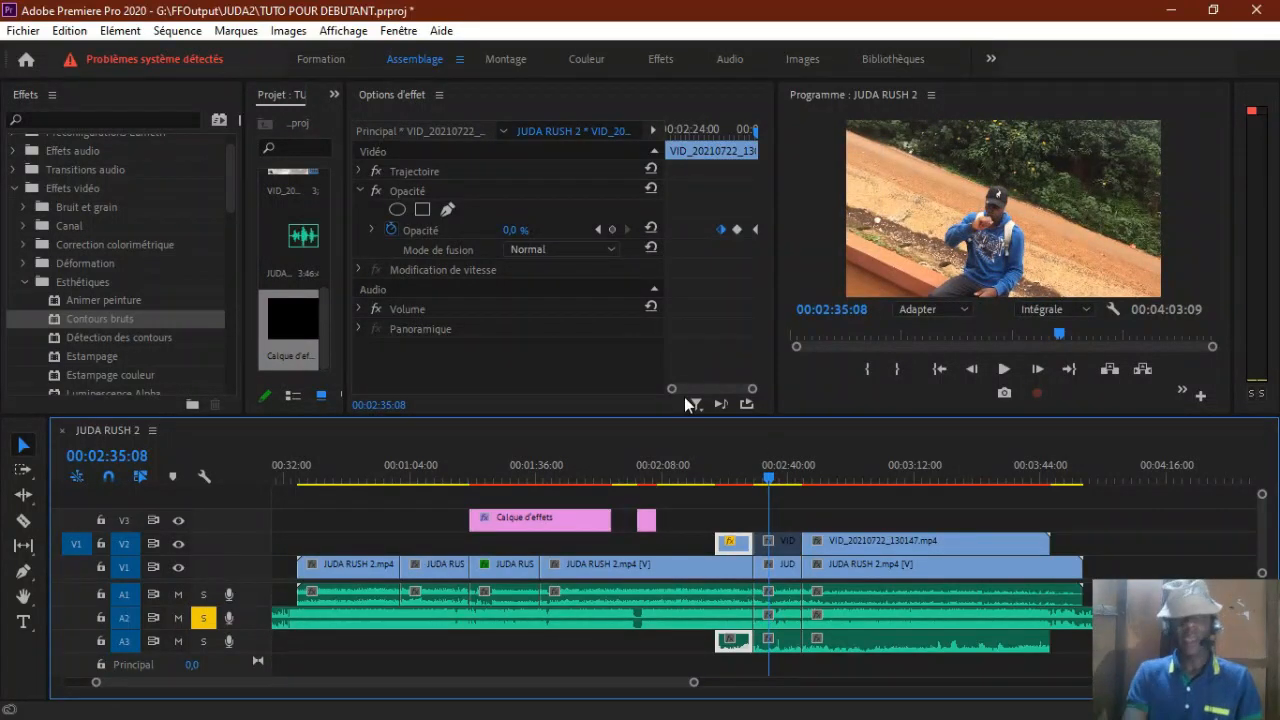
left_click_drag(725, 474, 735, 478)
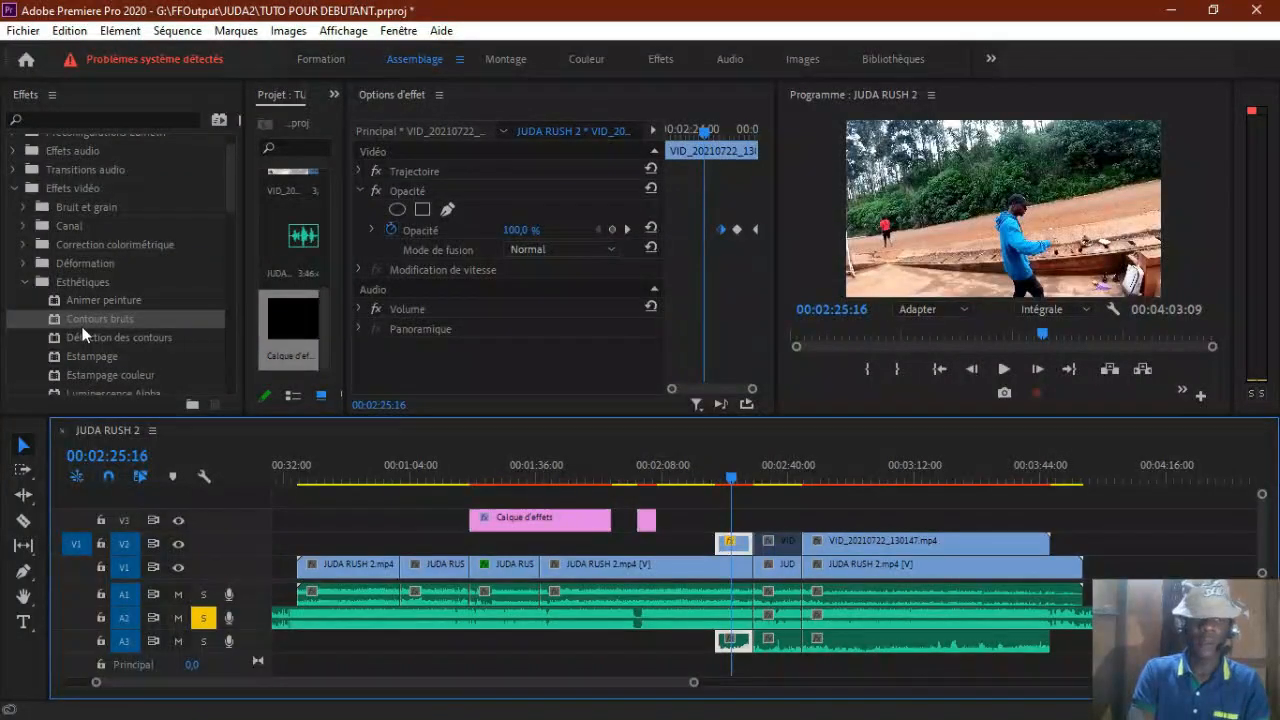
Step: Apply the Contours bruts effect to the first V2 clip
left_click_drag(234, 185, 223, 227)
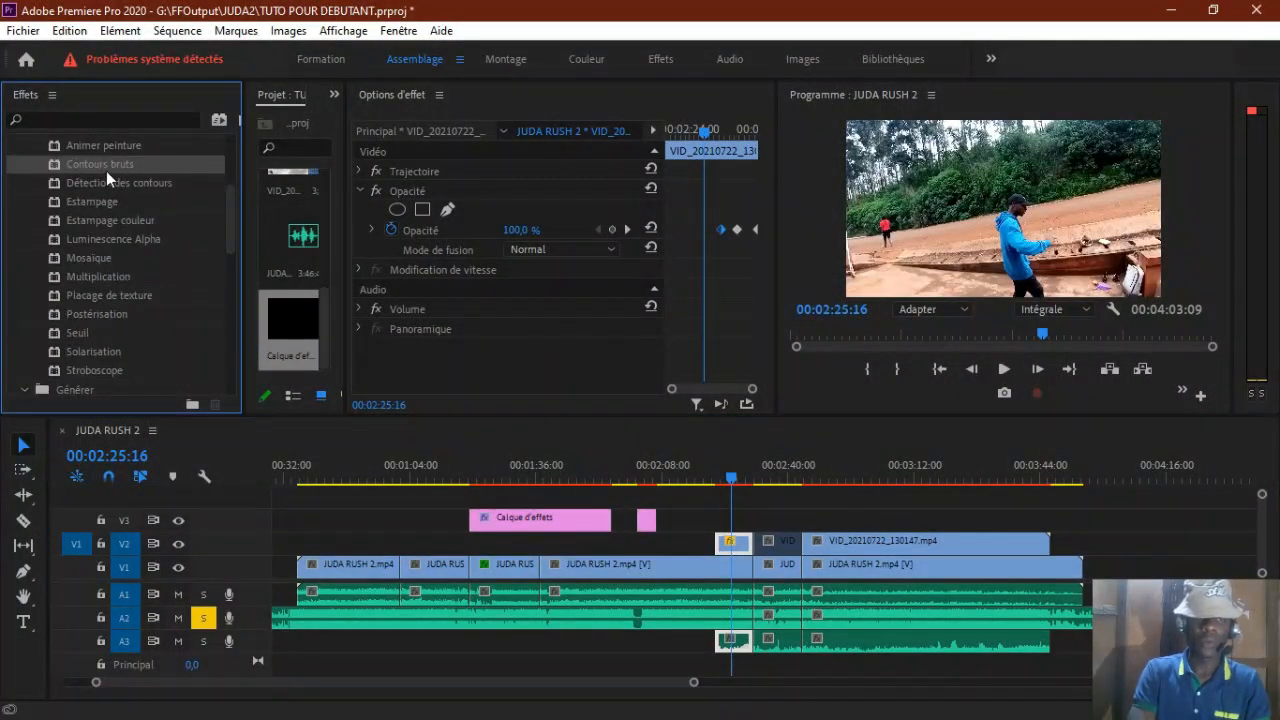
left_click_drag(398, 320, 452, 360)
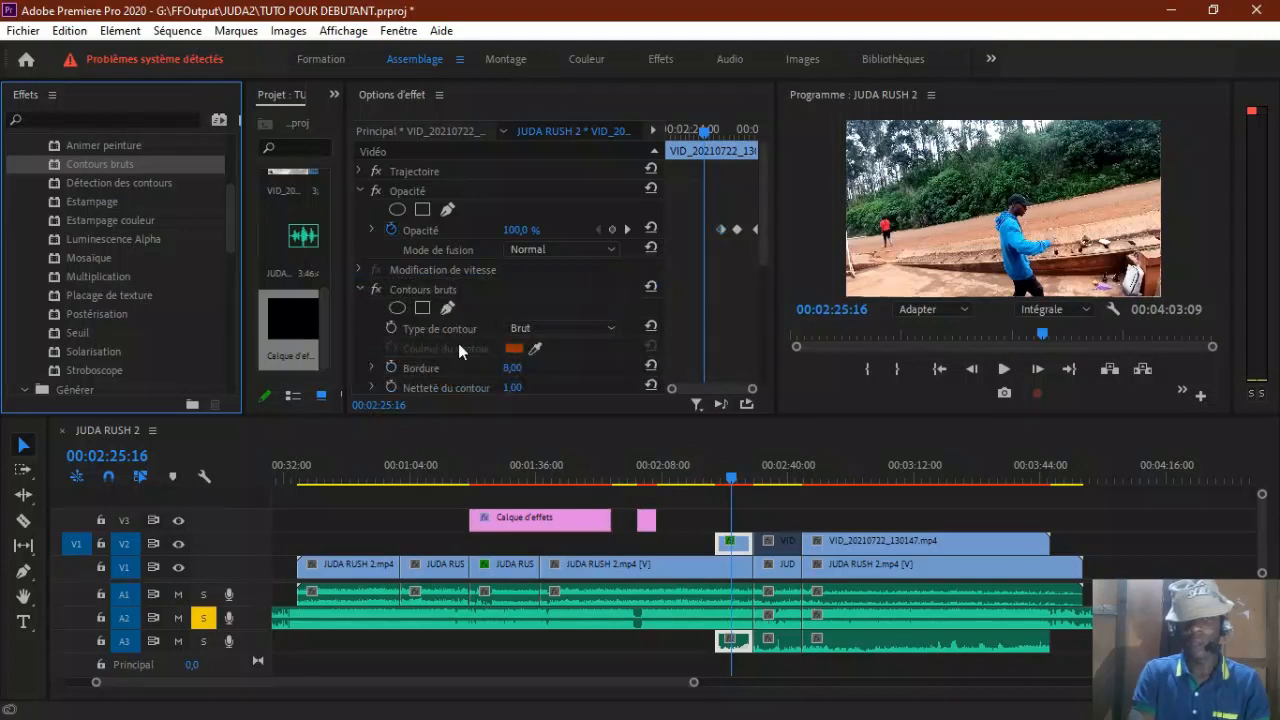
left_click_drag(760, 216, 766, 265)
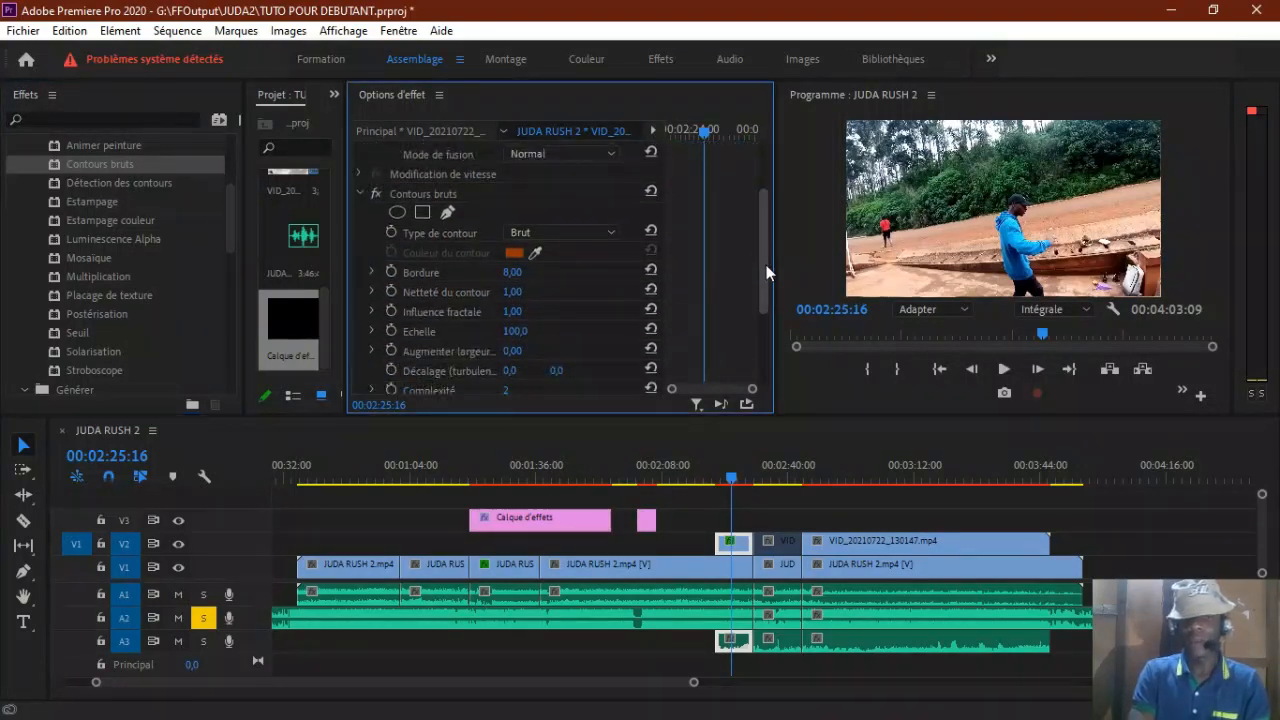
left_click(733, 479)
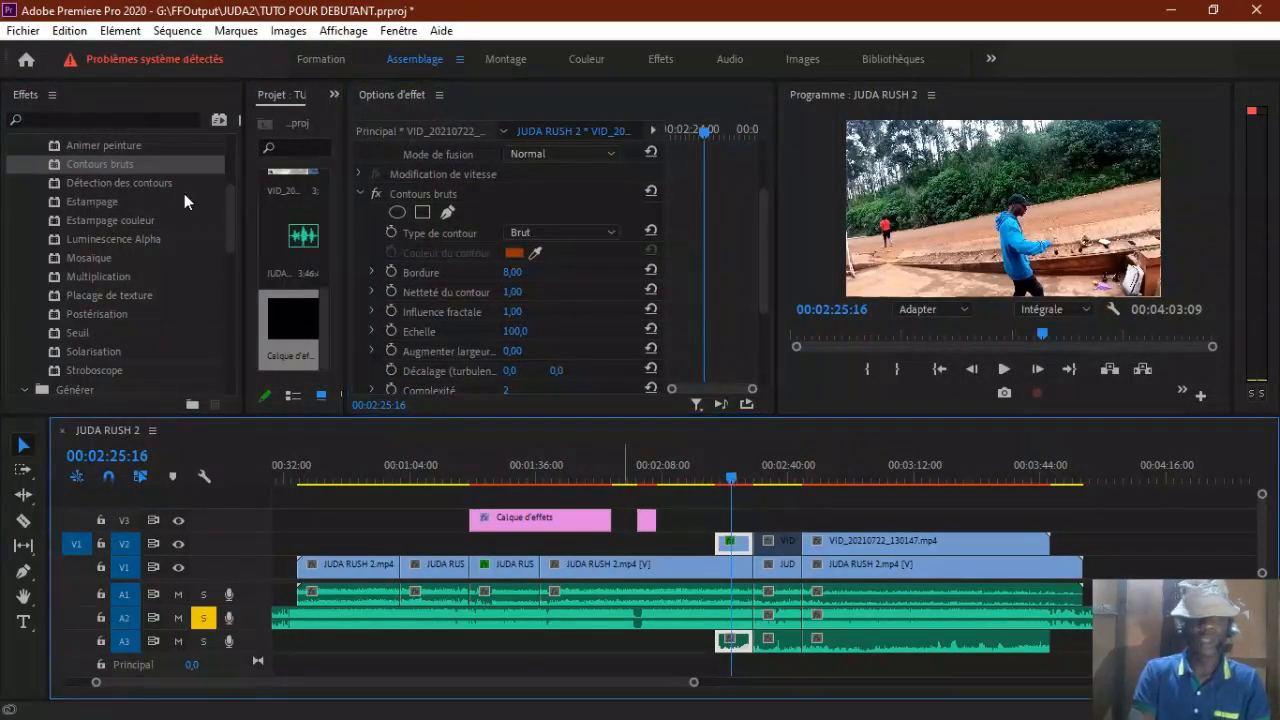
left_click(100, 168)
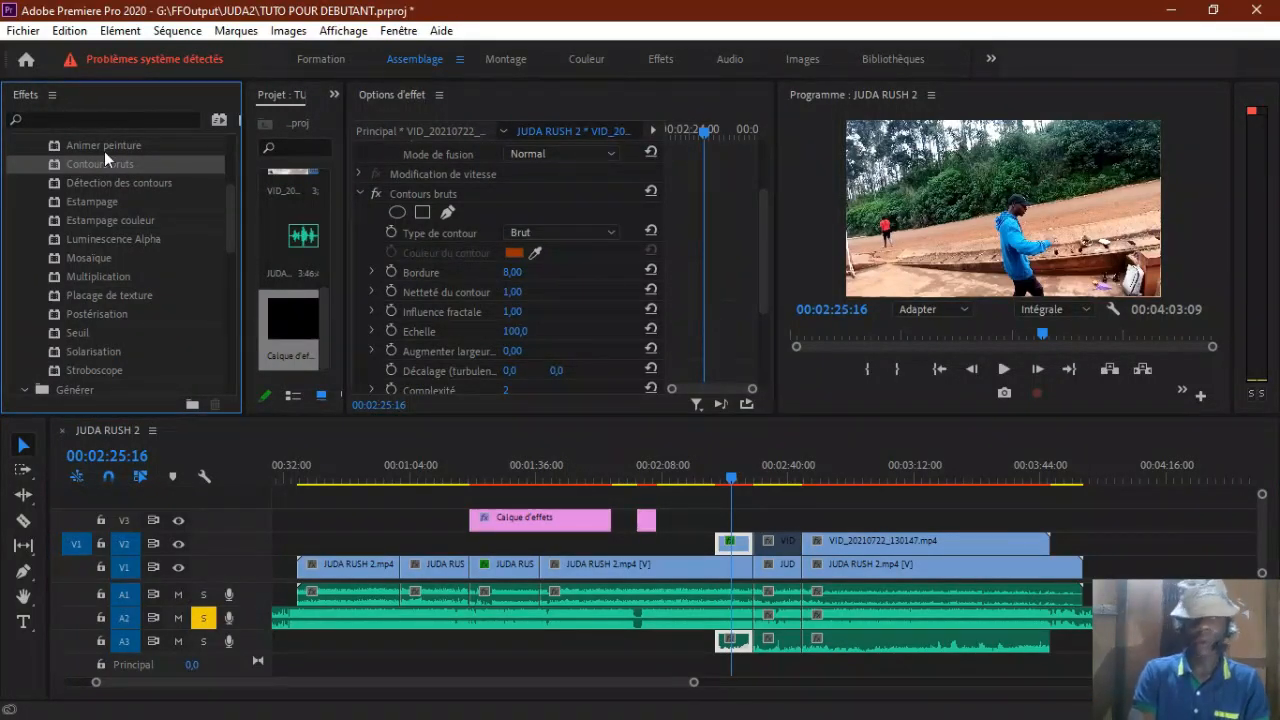
left_click_drag(710, 496, 736, 544)
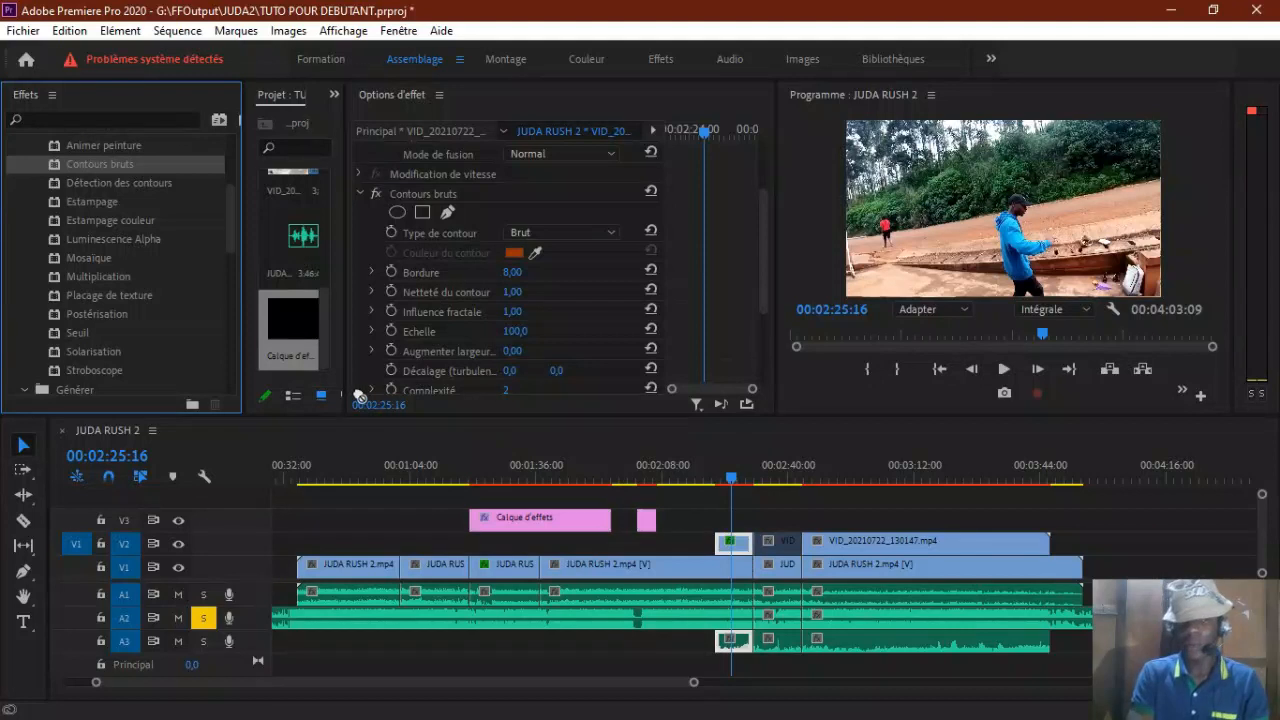
Step: Set the Contours bruts border (Bordure) to 117 and hide video track V1
left_click_drag(762, 267, 764, 240)
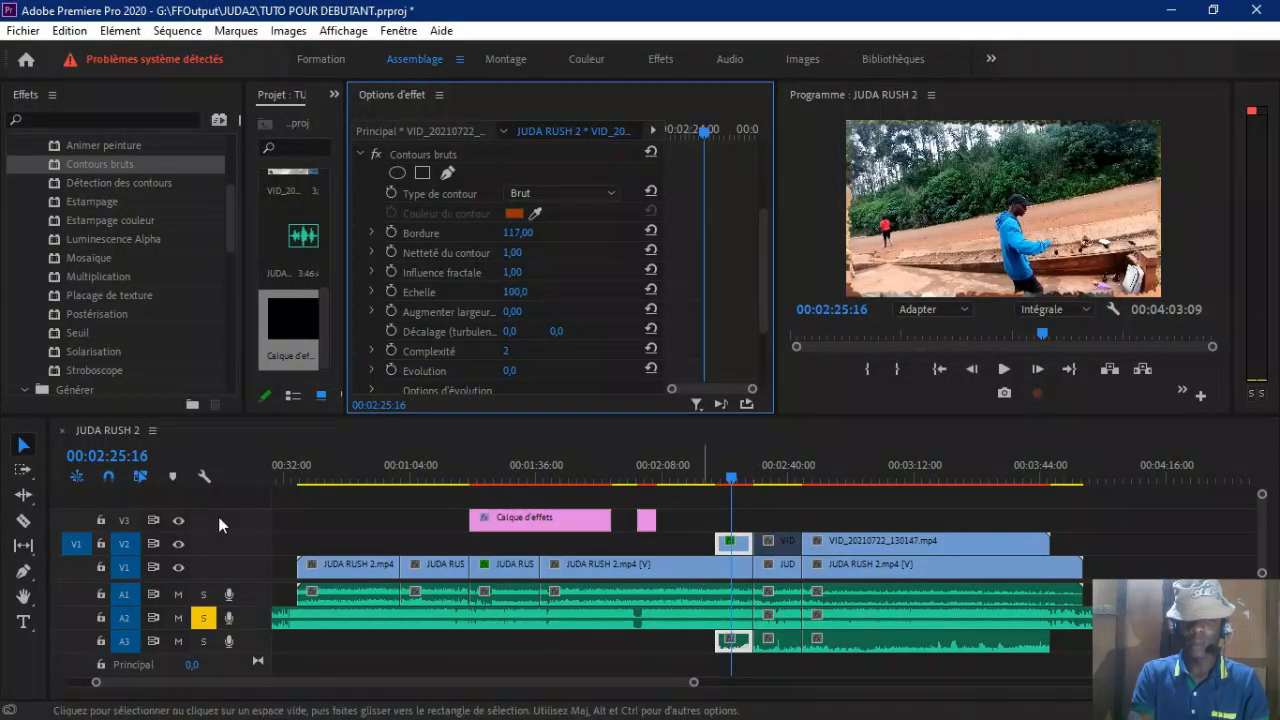
left_click(179, 566)
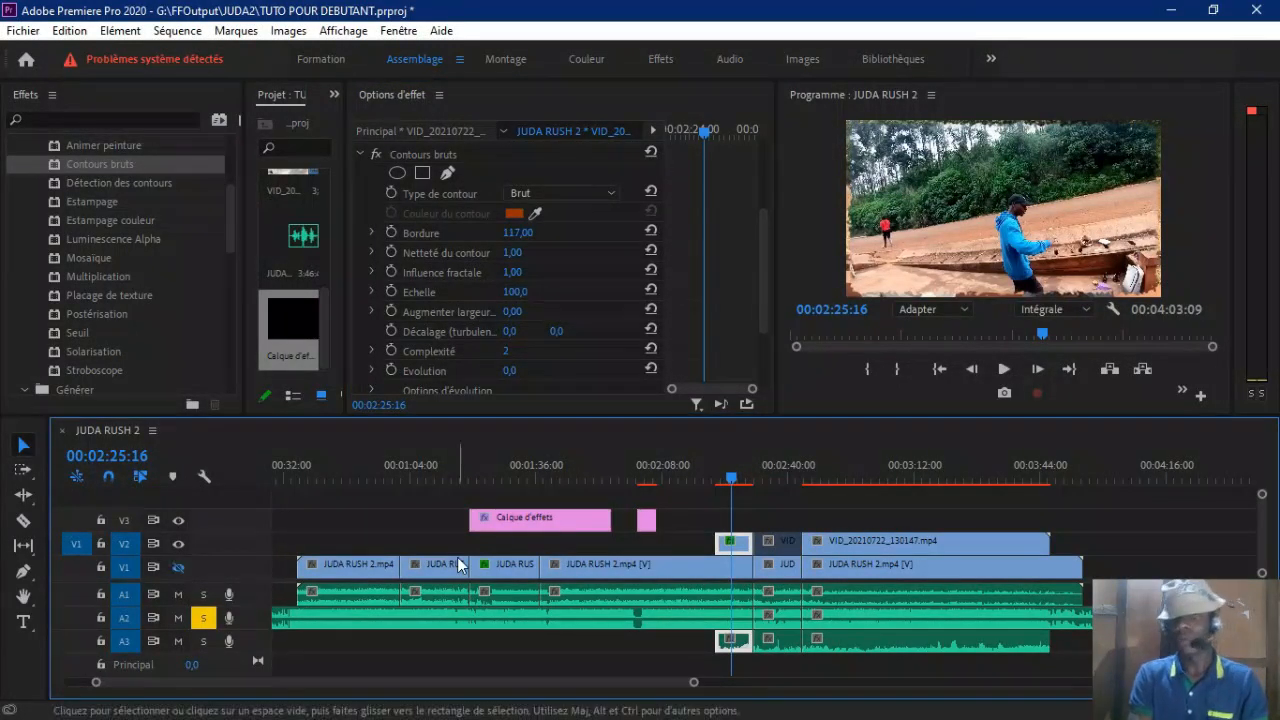
Step: Switch the Contours bruts effect off and back on to compare the image, and look through its remaining settings
left_click_drag(765, 270, 765, 233)
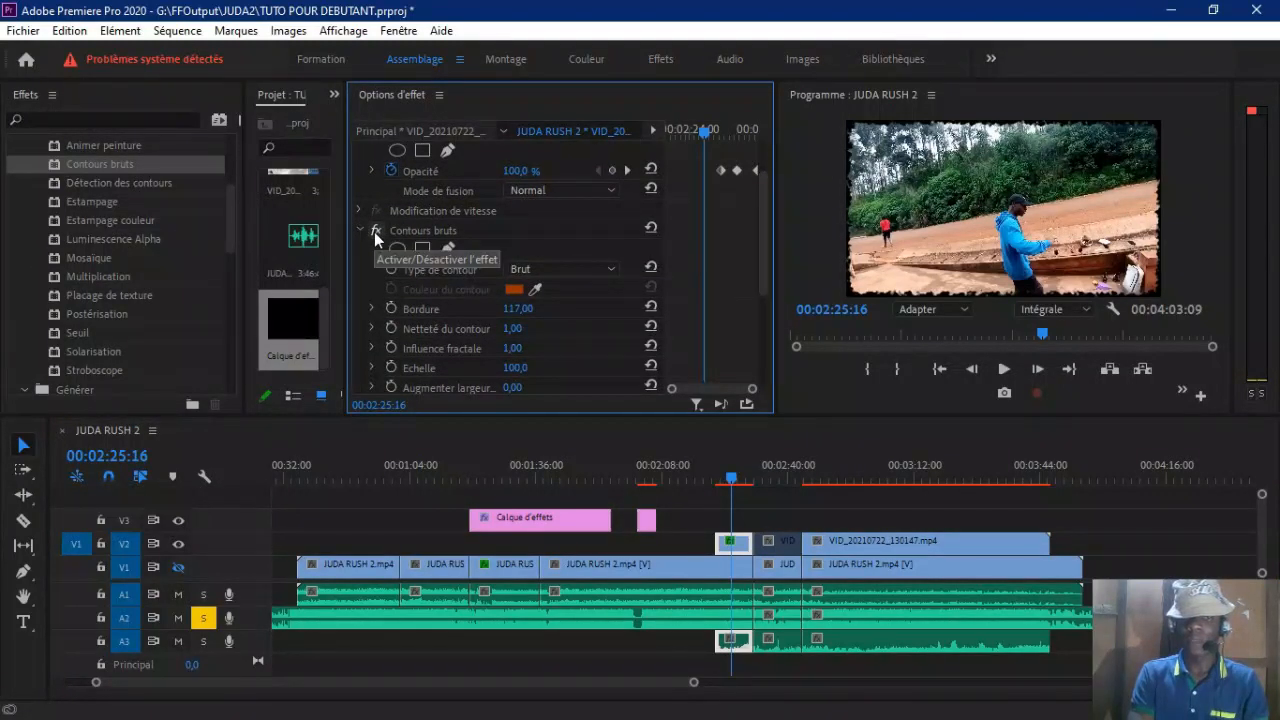
left_click(375, 231)
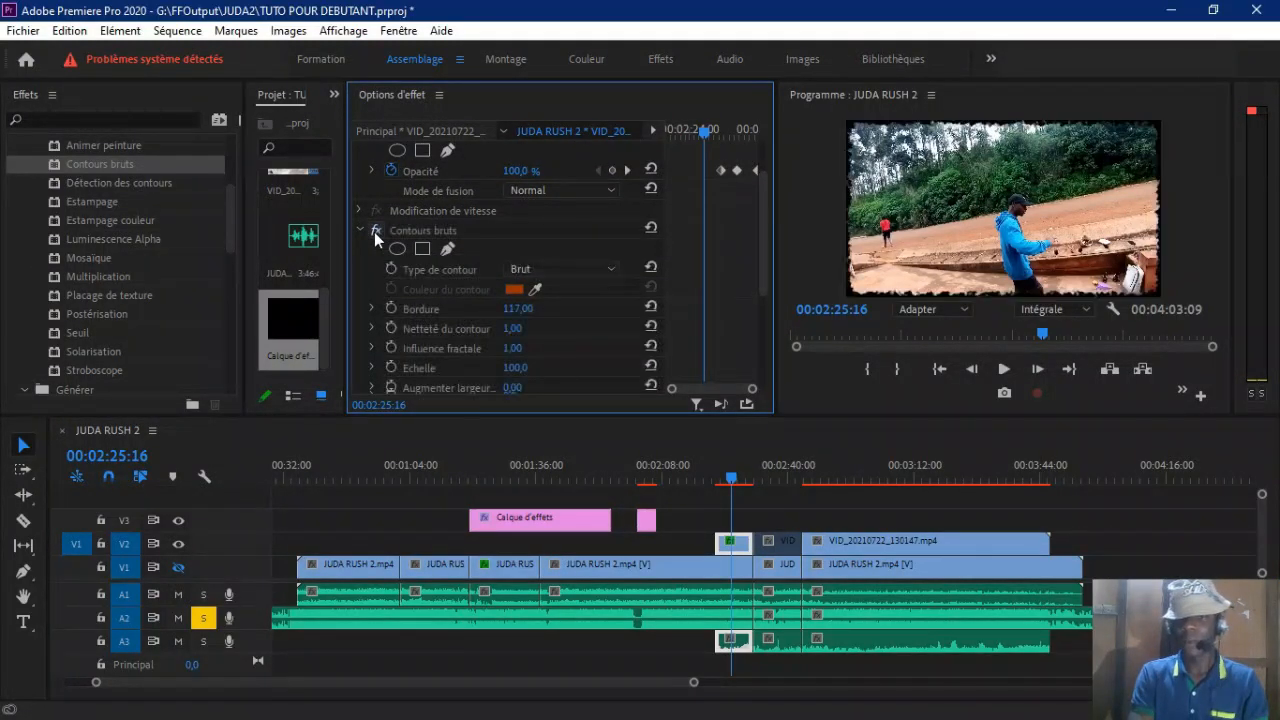
left_click(375, 231)
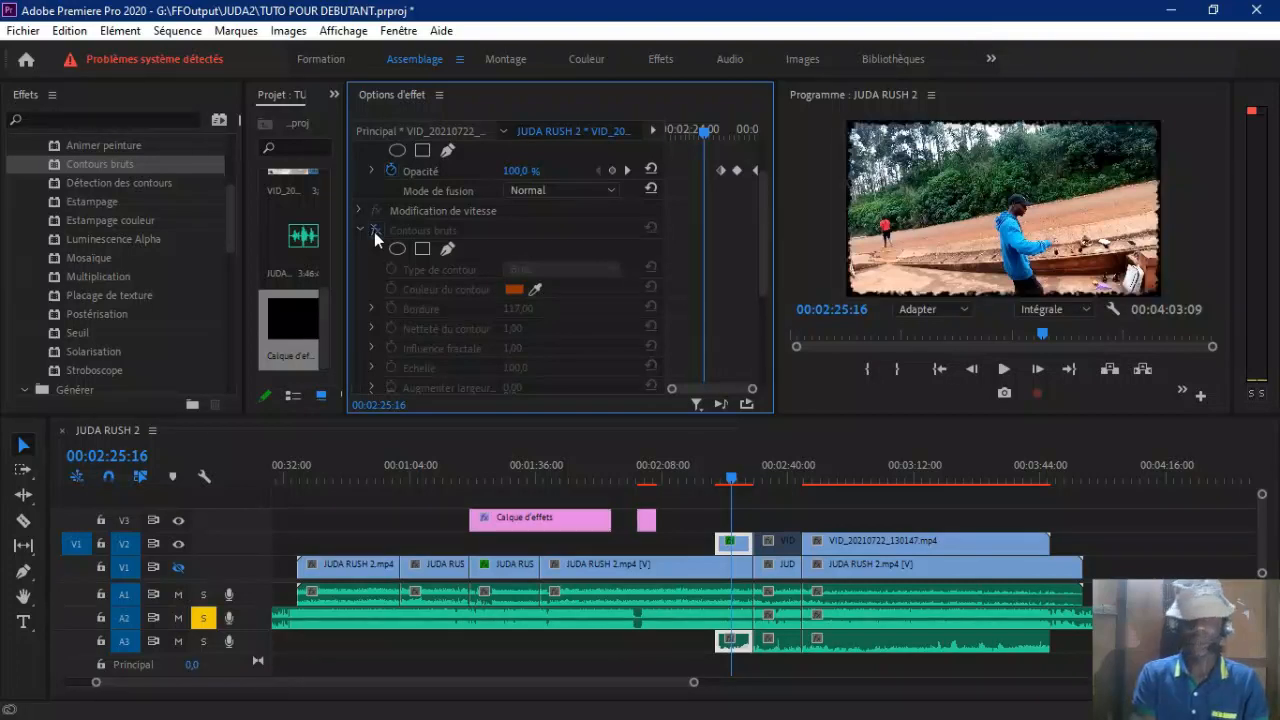
left_click_drag(516, 309, 535, 312)
left_click_drag(766, 265, 770, 357)
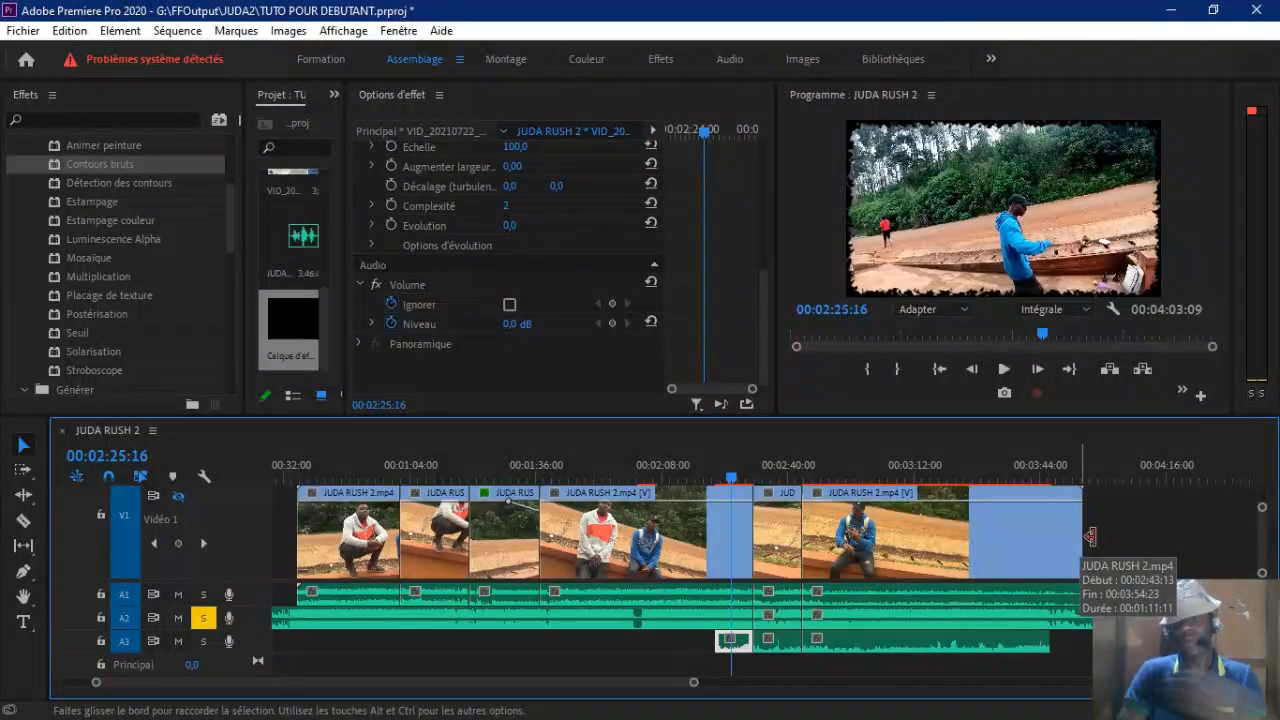
Step: Enlarge the V1 track to show its thumbnails and select the short music clip on A2 around 00:02:40:00
left_click_drag(1265, 574, 1275, 588)
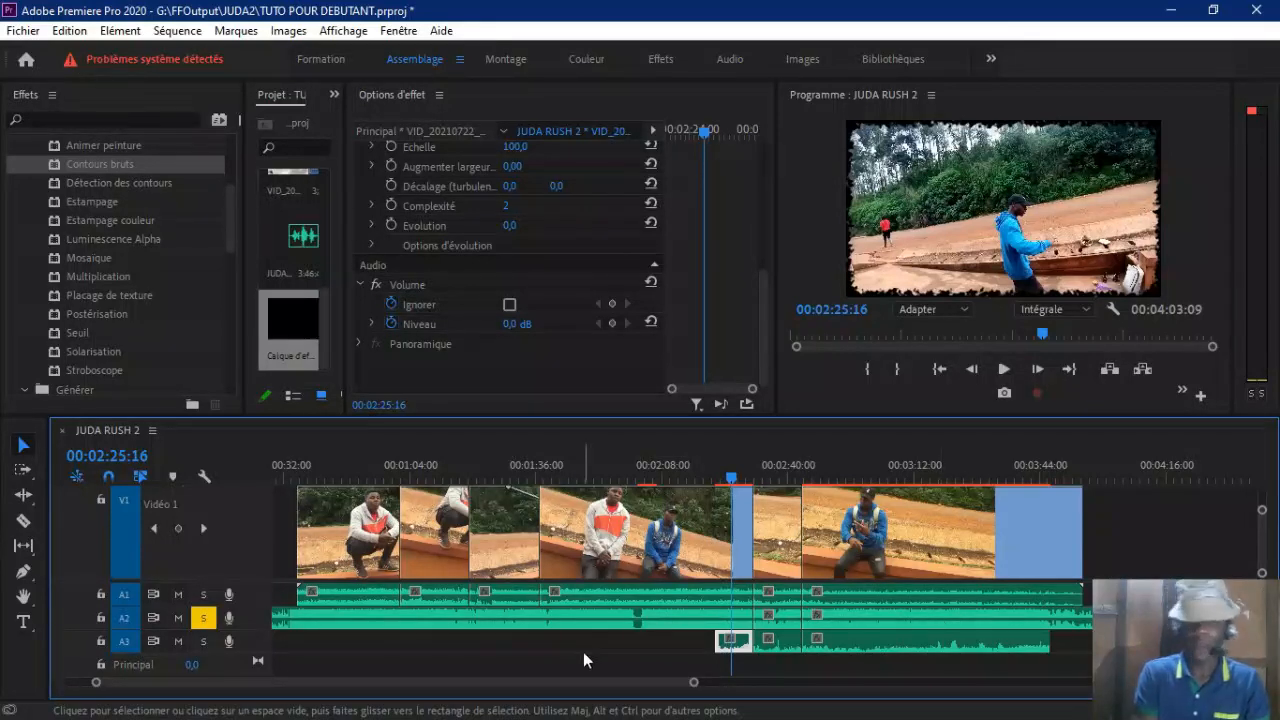
left_click(873, 620)
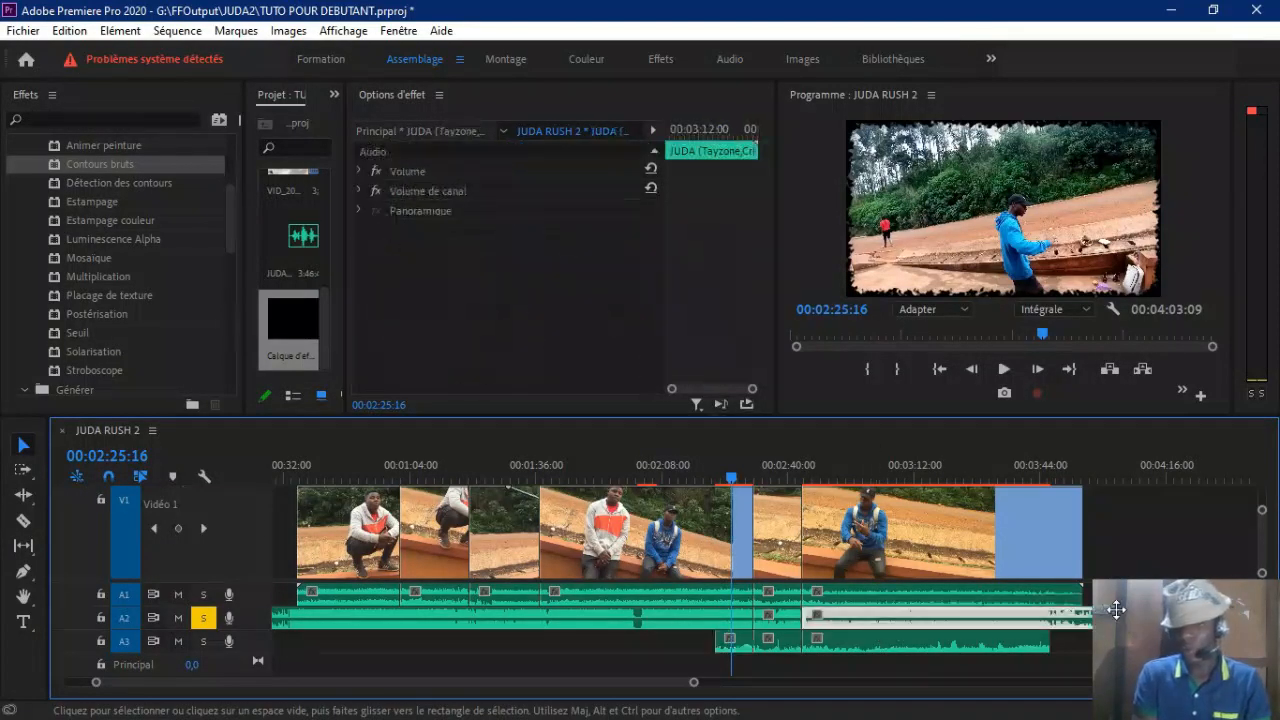
left_click(778, 616)
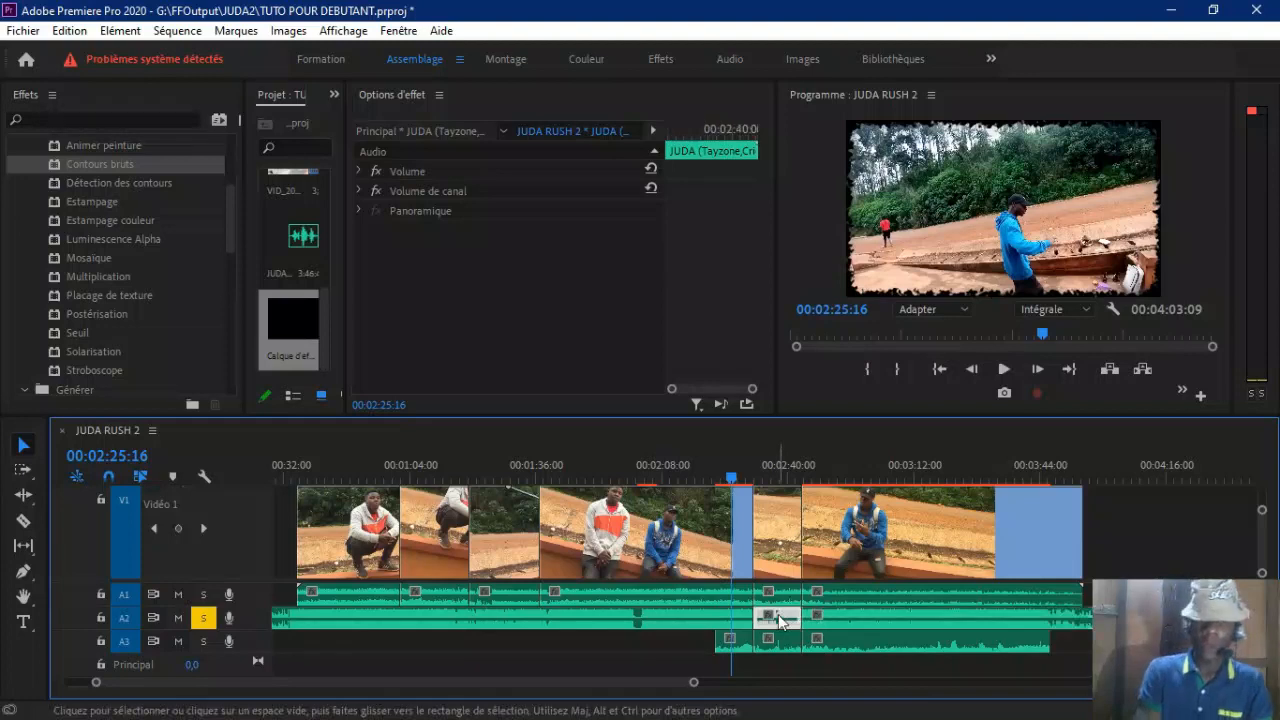